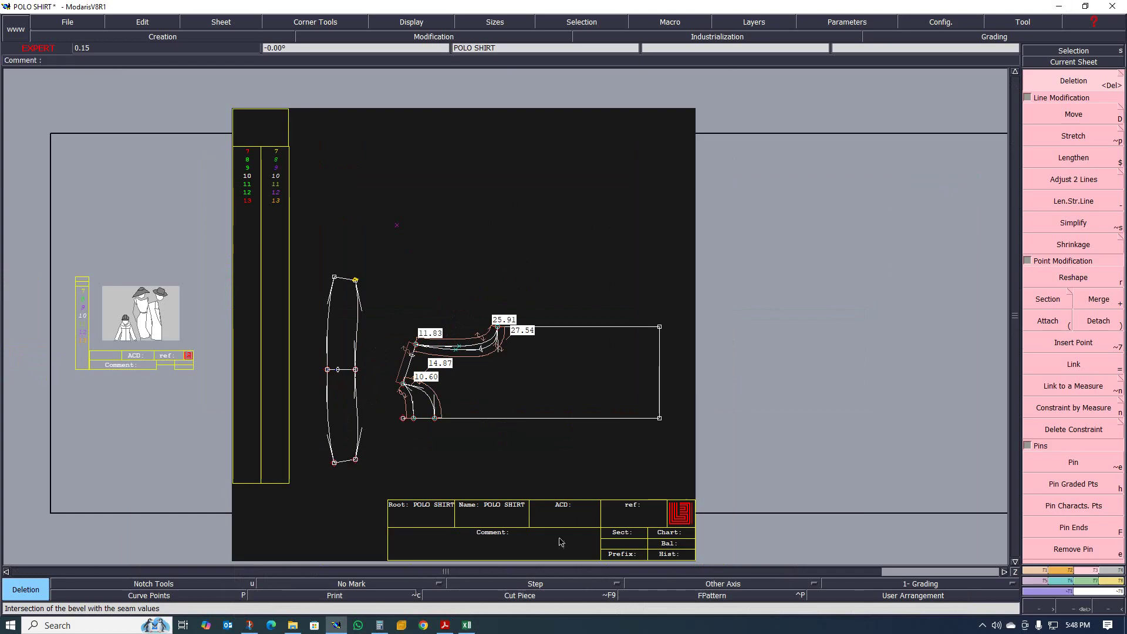
Step: Consult the Excel size chart and draw a rectangle with width 63.50 cm and height -19.00 cm above the body pattern
left_click(469, 630)
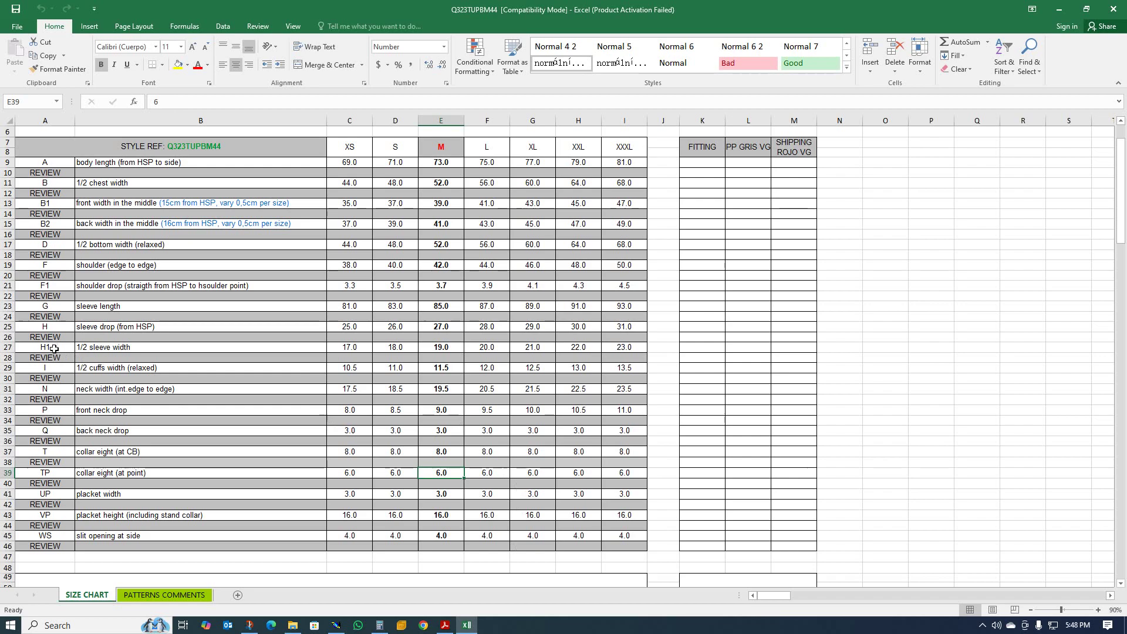
left_click(1058, 9)
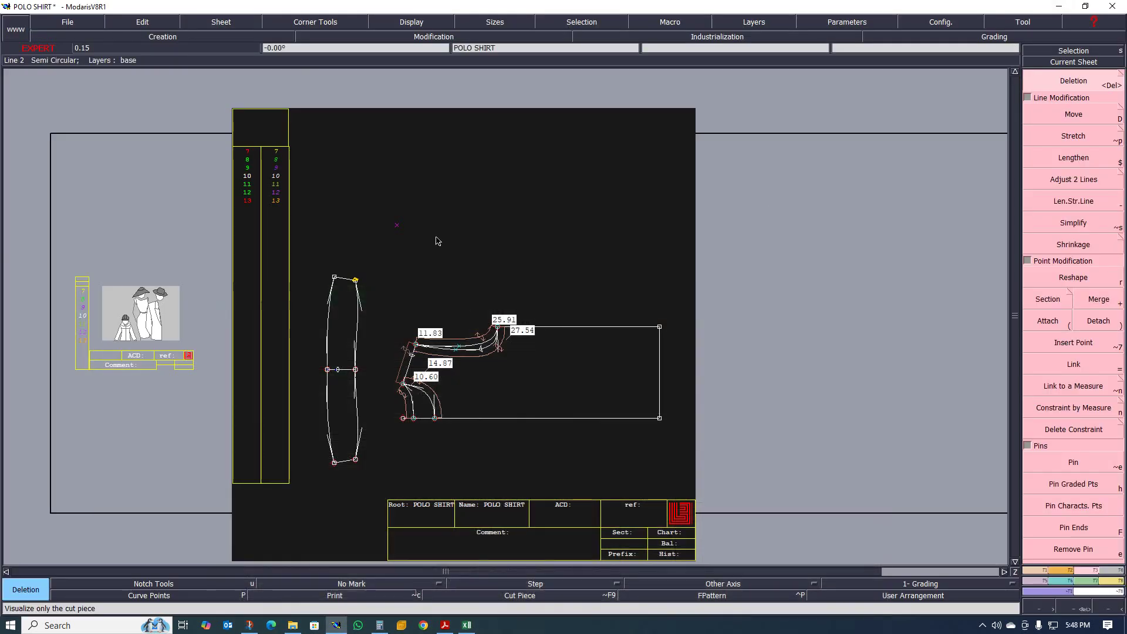
key("shift+r")
left_click(461, 190)
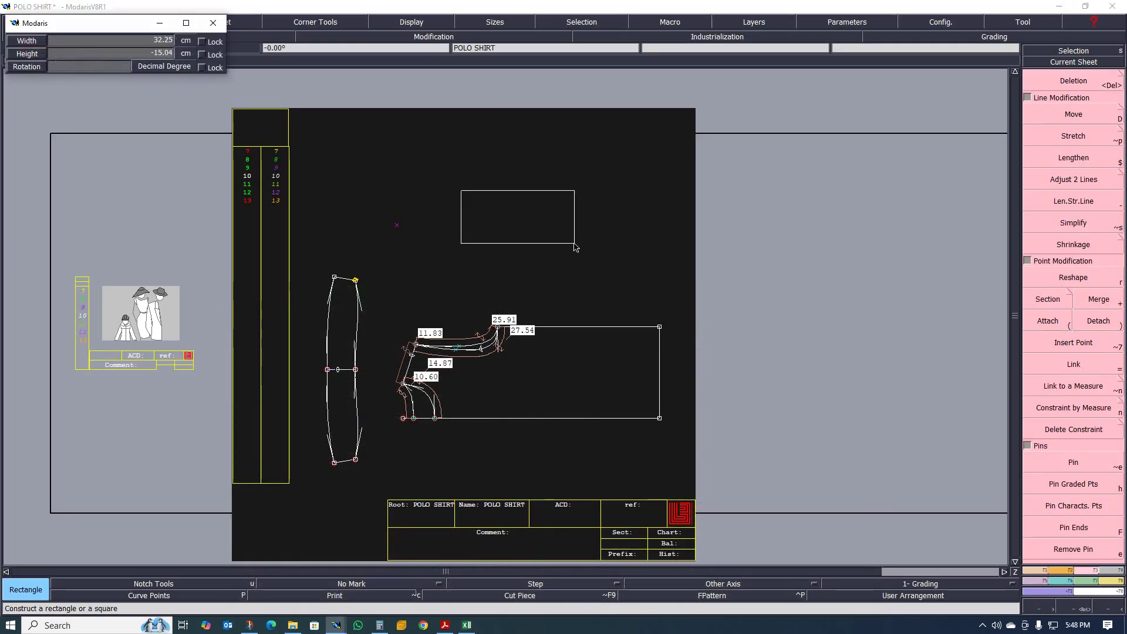
key("Down")
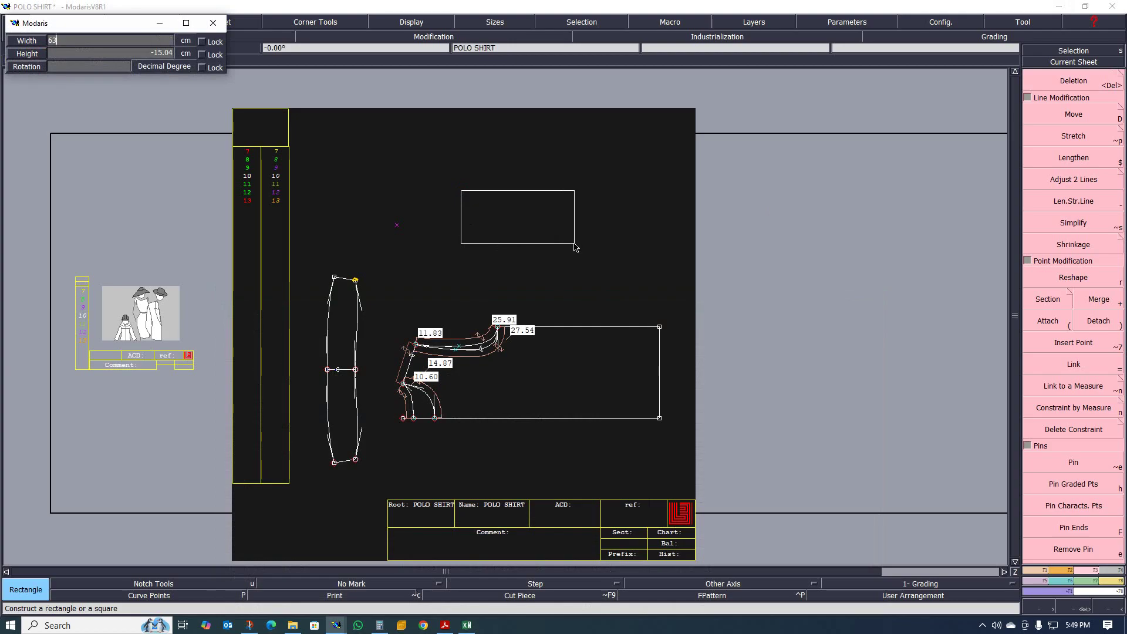
key("Tab")
type("-")
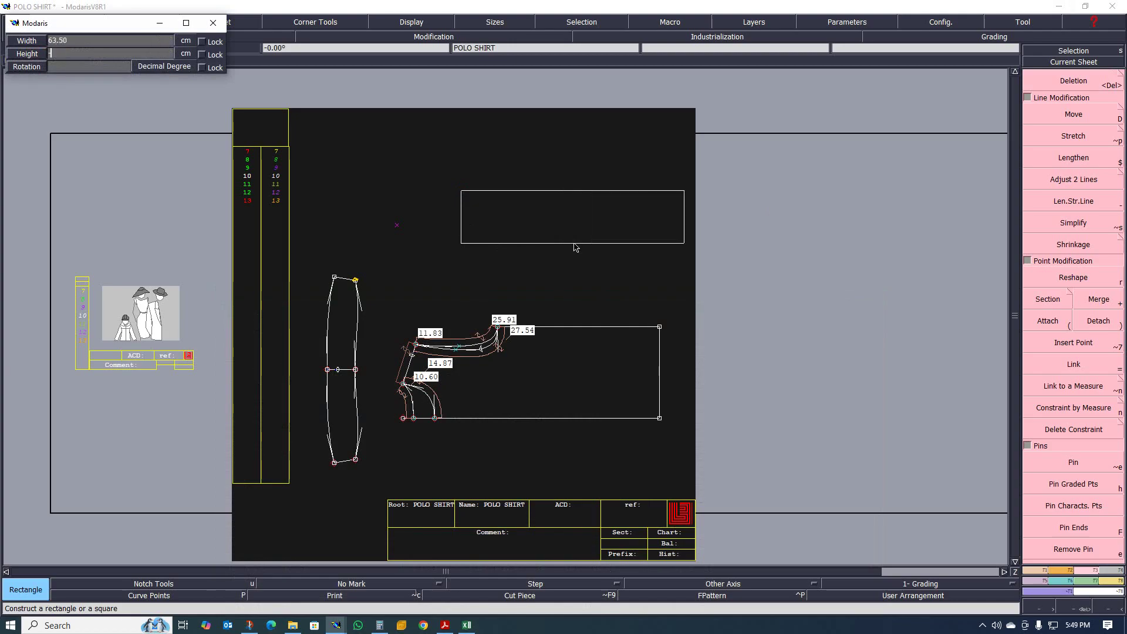
type("19")
key("Return")
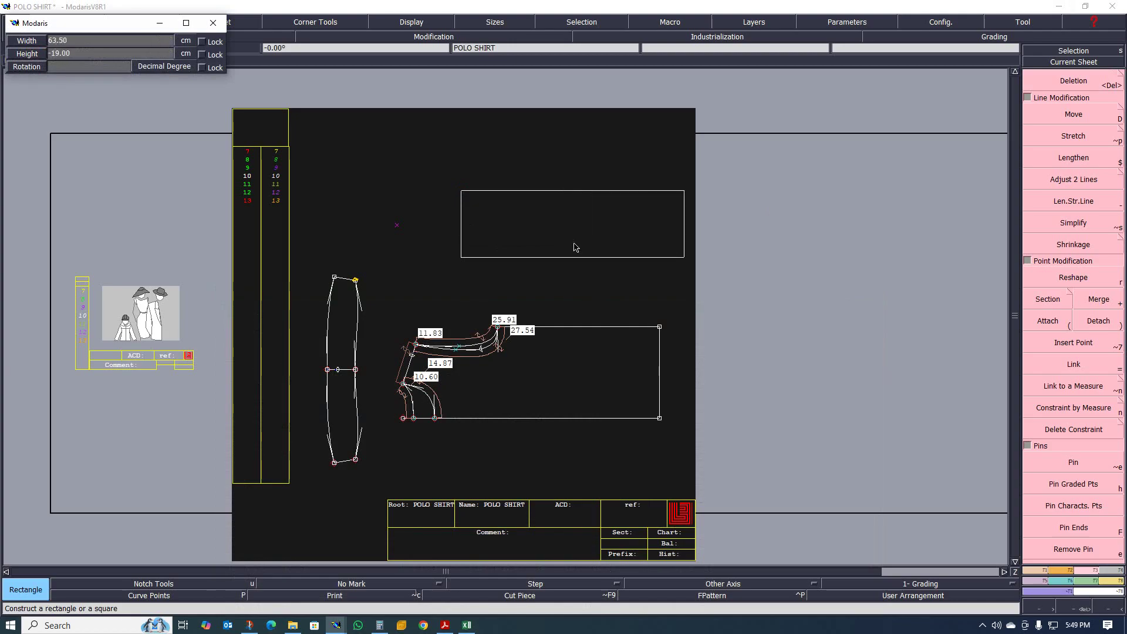
Step: Delete the 25.91 cm measurement from the armhole curve on the body pattern
scroll(587, 217, "up", 1)
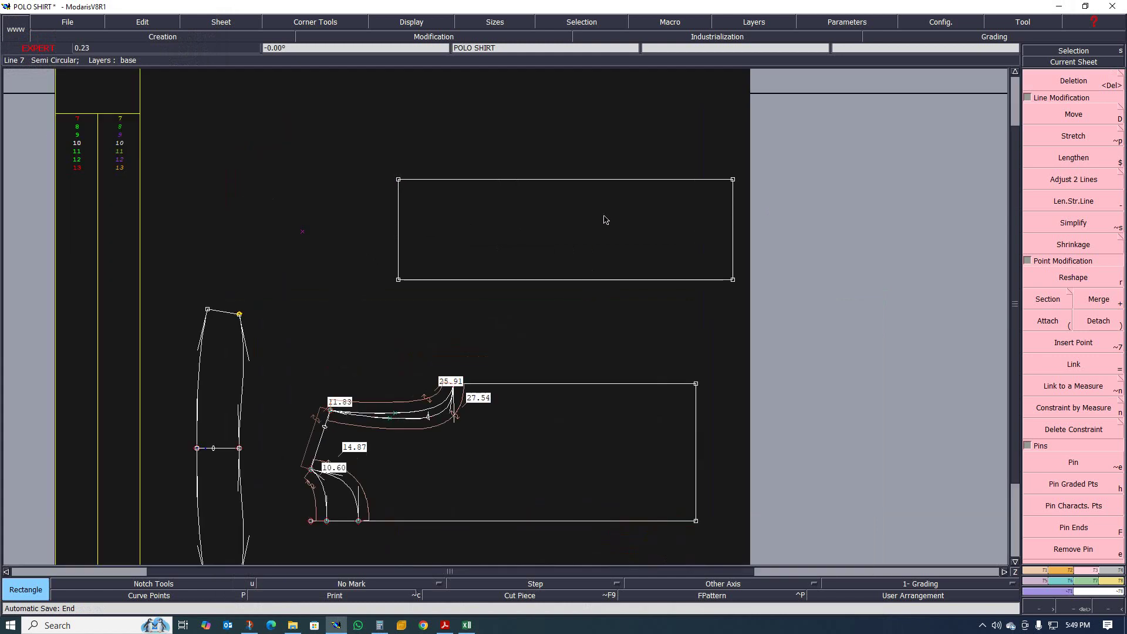
scroll(605, 220, "up", 1)
scroll(468, 236, "down", 1)
scroll(460, 236, "up", 1)
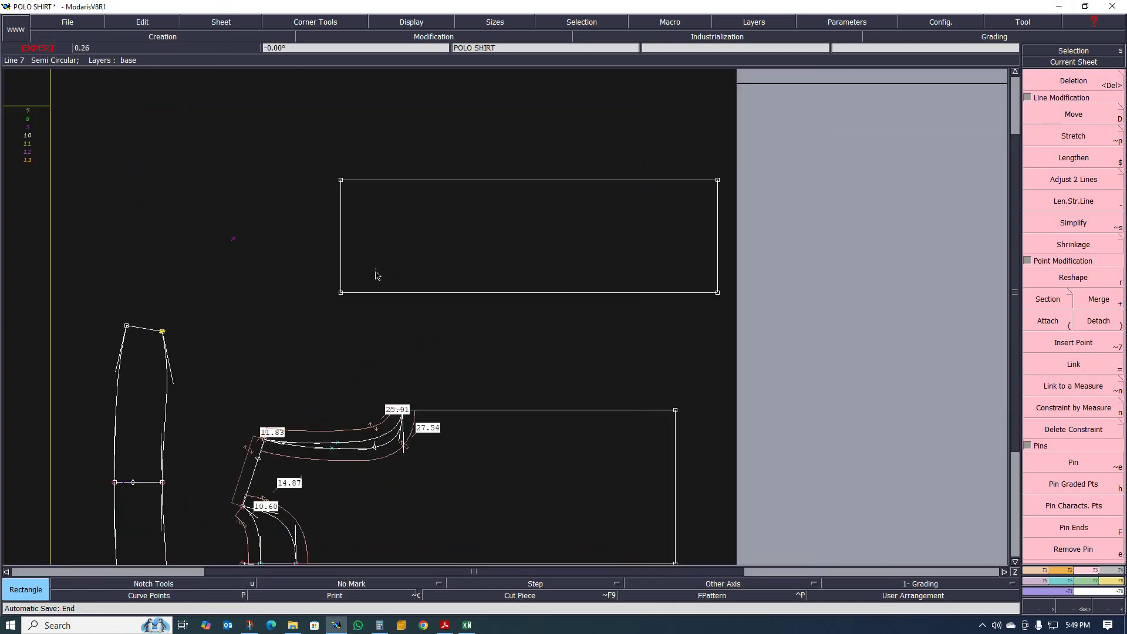
key("Delete")
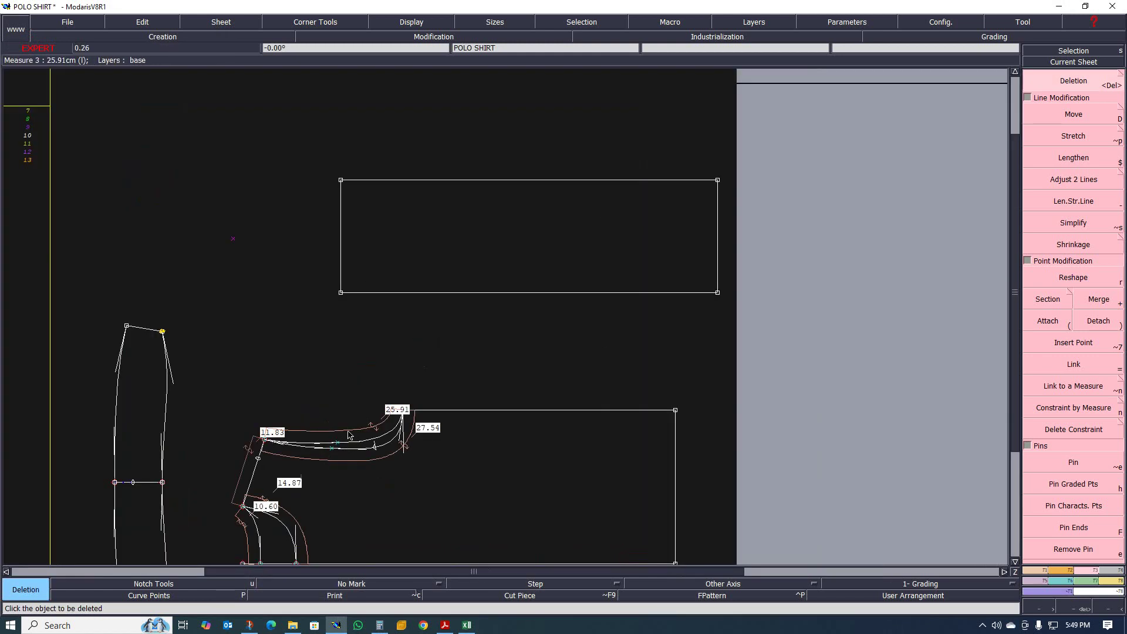
left_click(348, 434)
scroll(438, 436, "down", 1)
scroll(427, 420, "up", 1)
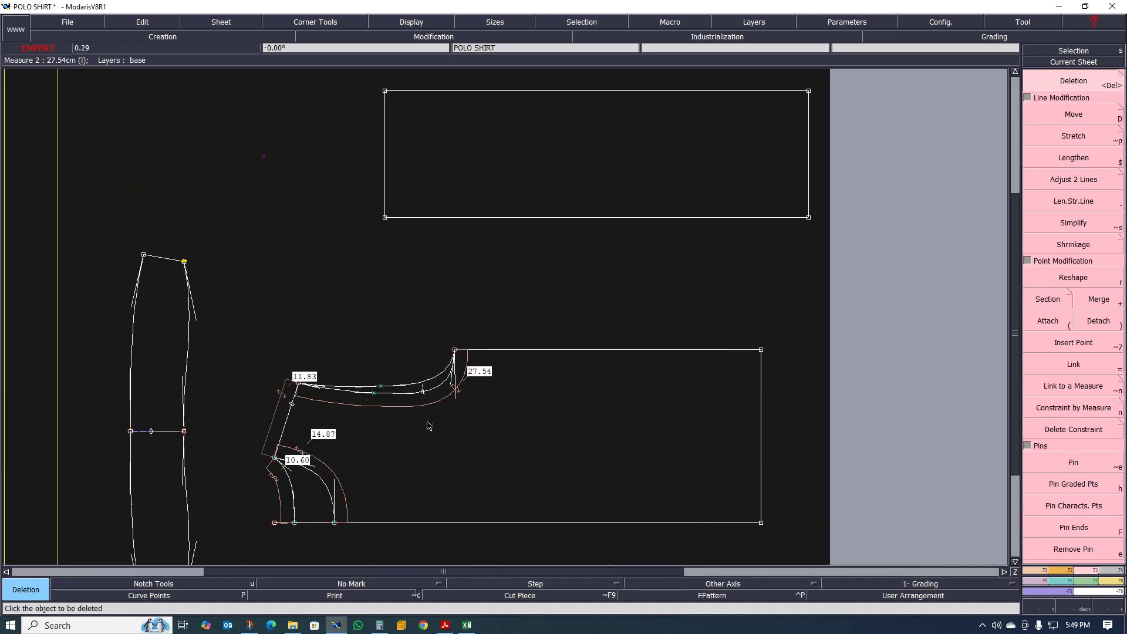
Step: Draw a Bezier line from the rectangle's lower-left corner to a point on its upper edge
scroll(346, 294, "down", 2)
scroll(388, 223, "up", 1)
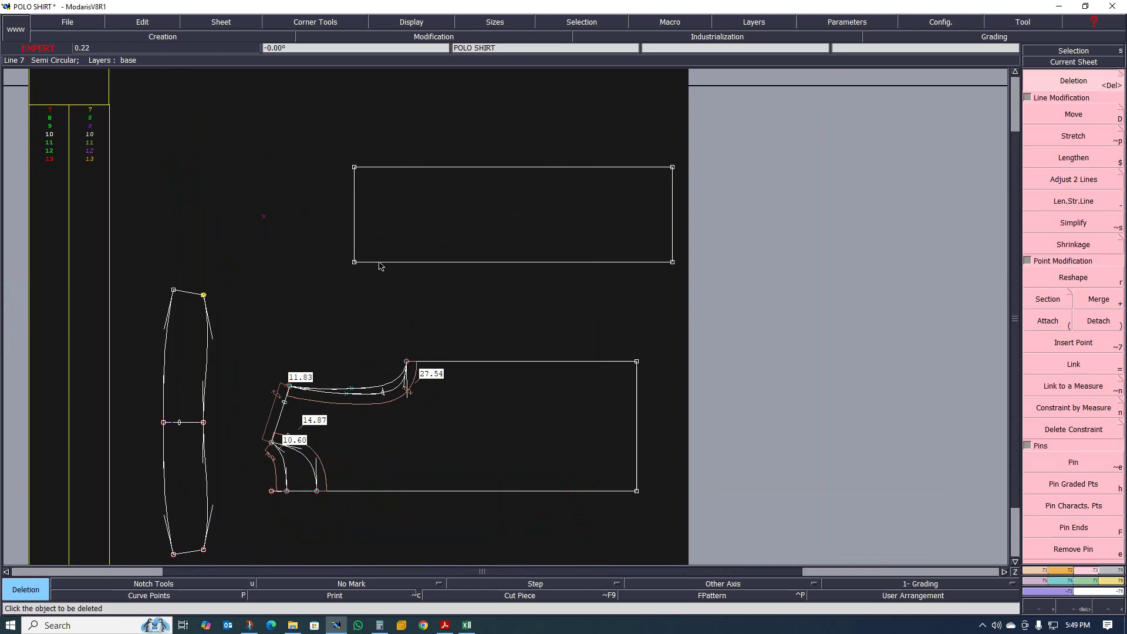
scroll(380, 266, "up", 2)
scroll(347, 276, "down", 2)
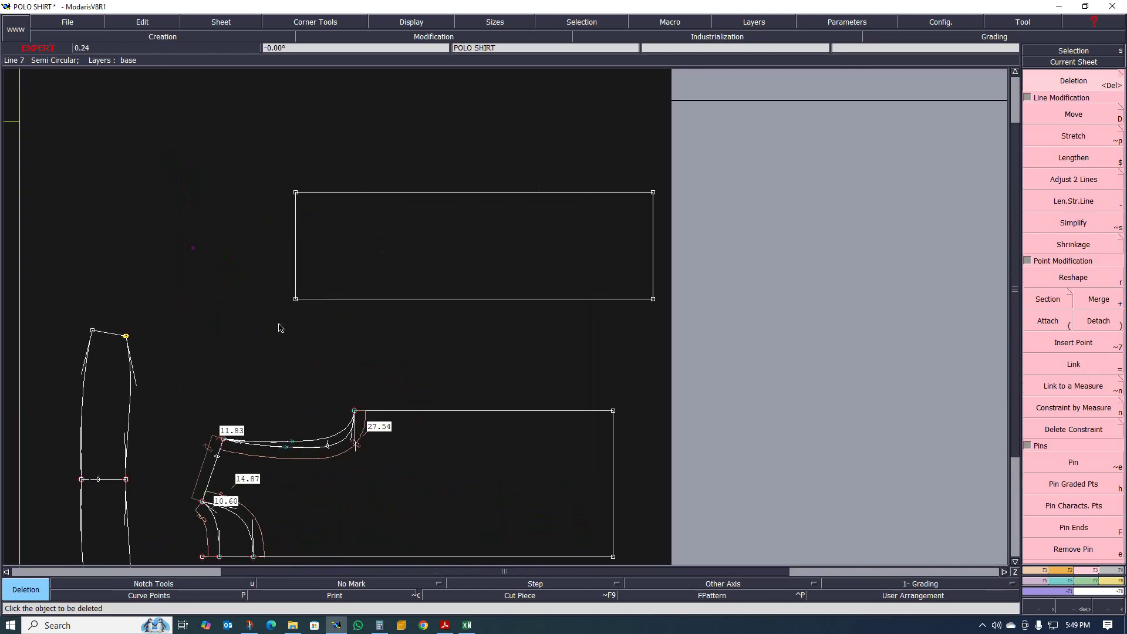
key("b")
left_click(296, 299)
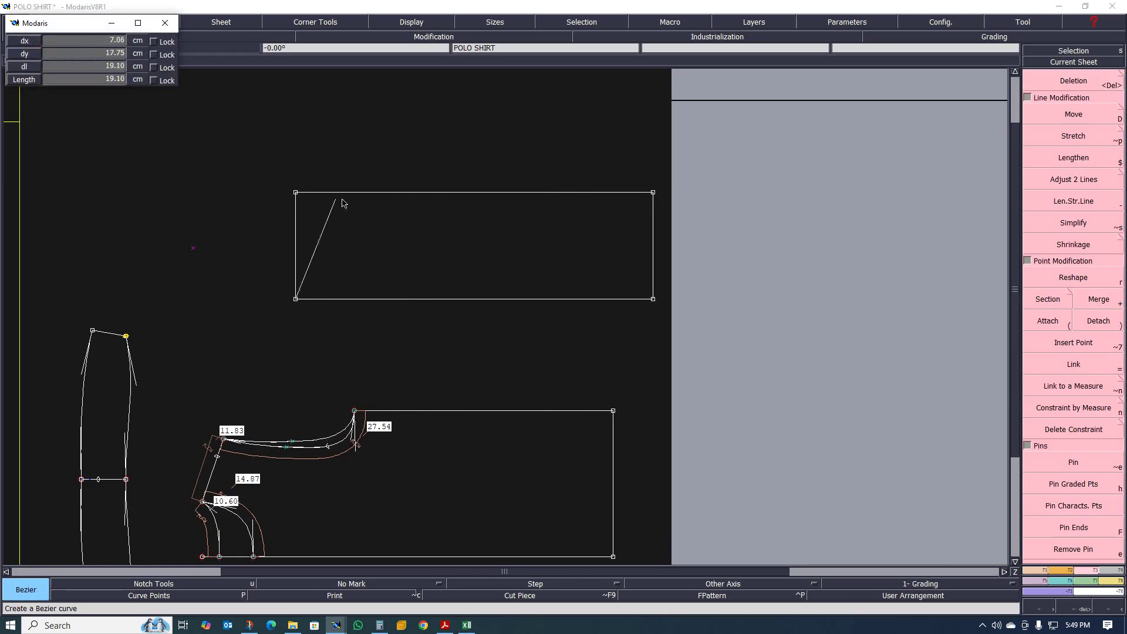
left_click(340, 192)
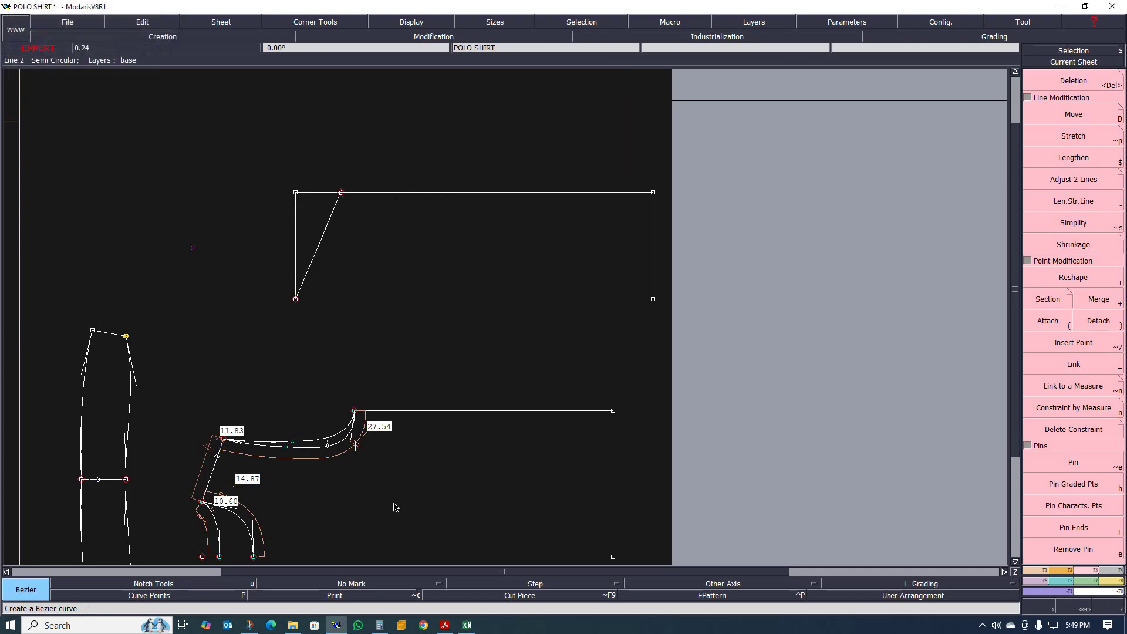
Step: Create a developed point on the diagonal Bezier line about 13.3 cm from the rectangle's lower-left corner
left_click(1044, 570)
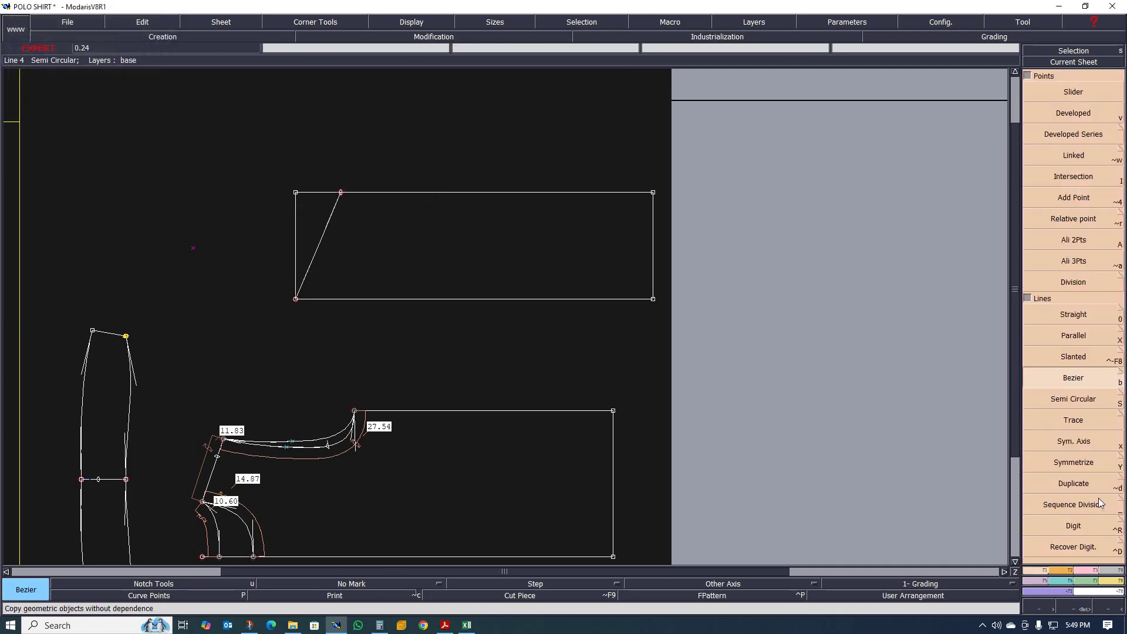
left_click(1078, 116)
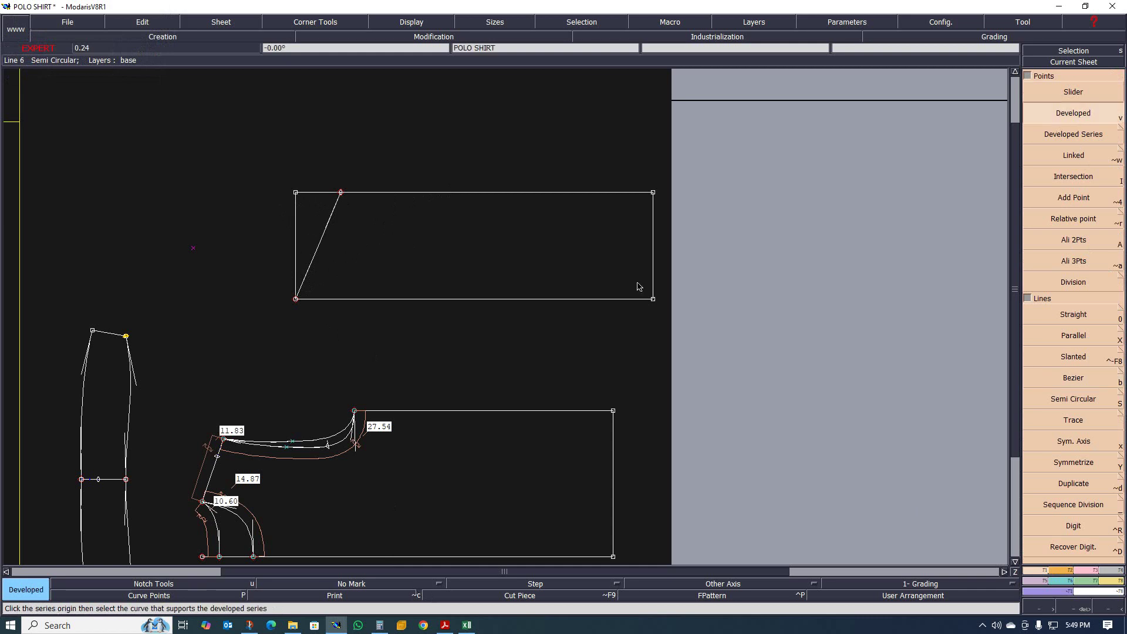
left_click(296, 300)
left_click(340, 235)
Step: Constrain the diagonal line's developed point by the 27.54 armhole measure
left_click(1093, 570)
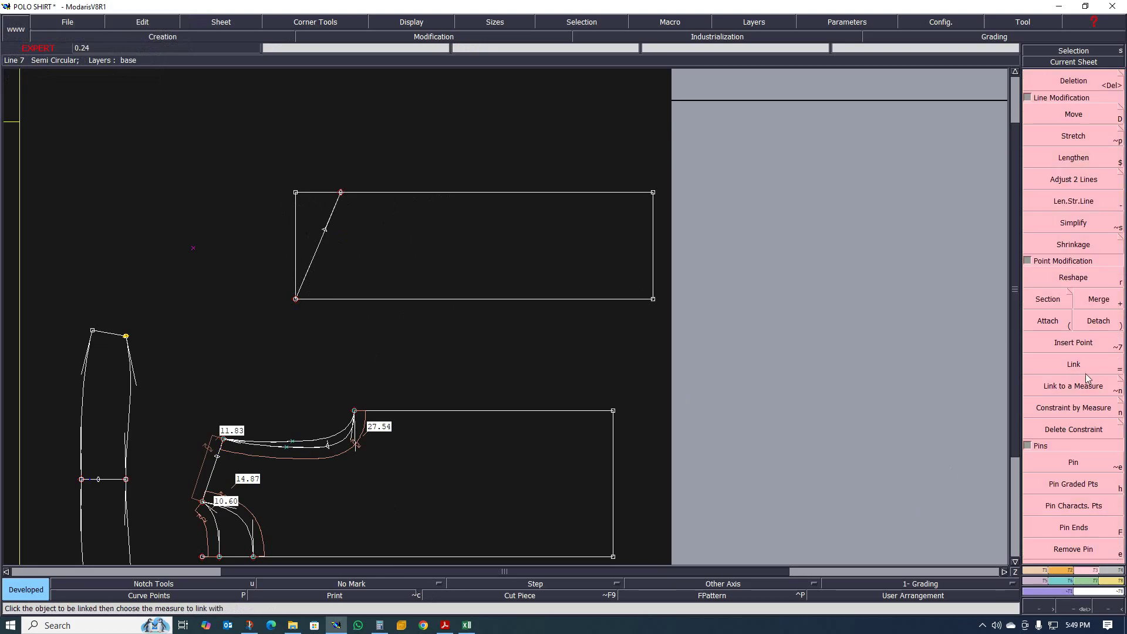
left_click(1085, 406)
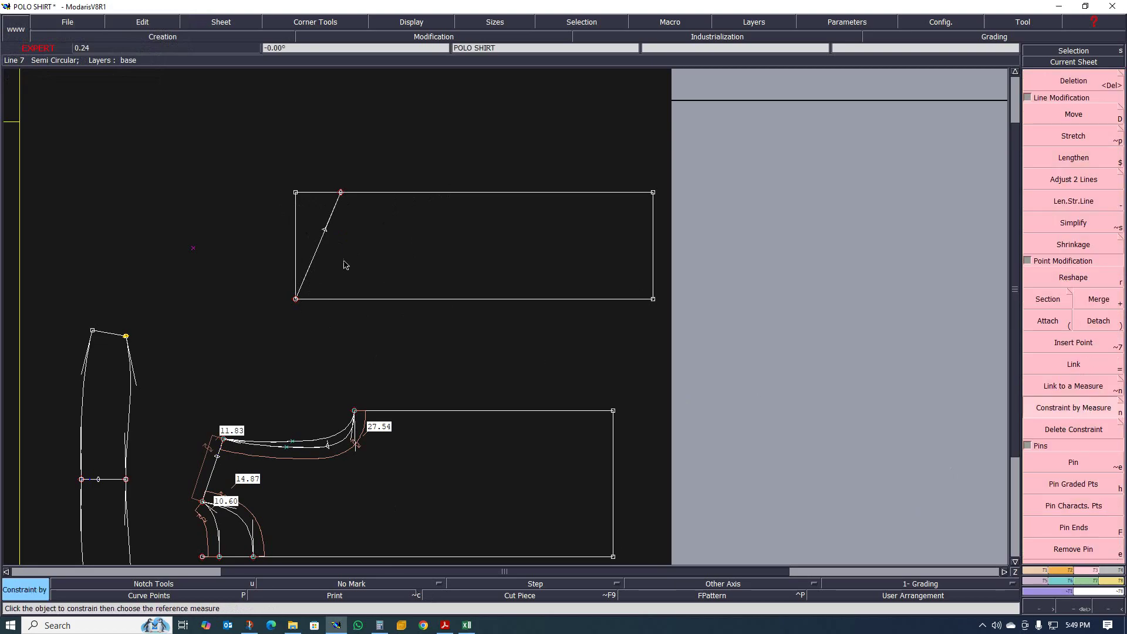
left_click(323, 230)
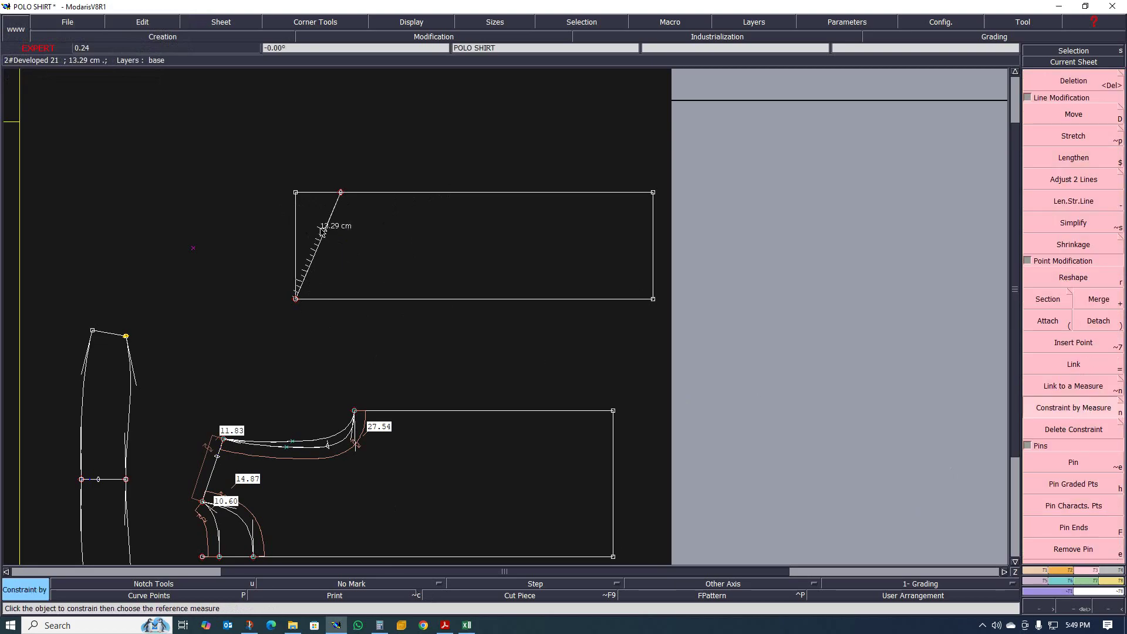
left_click(353, 448)
scroll(353, 233, "down", 2)
scroll(348, 229, "up", 2)
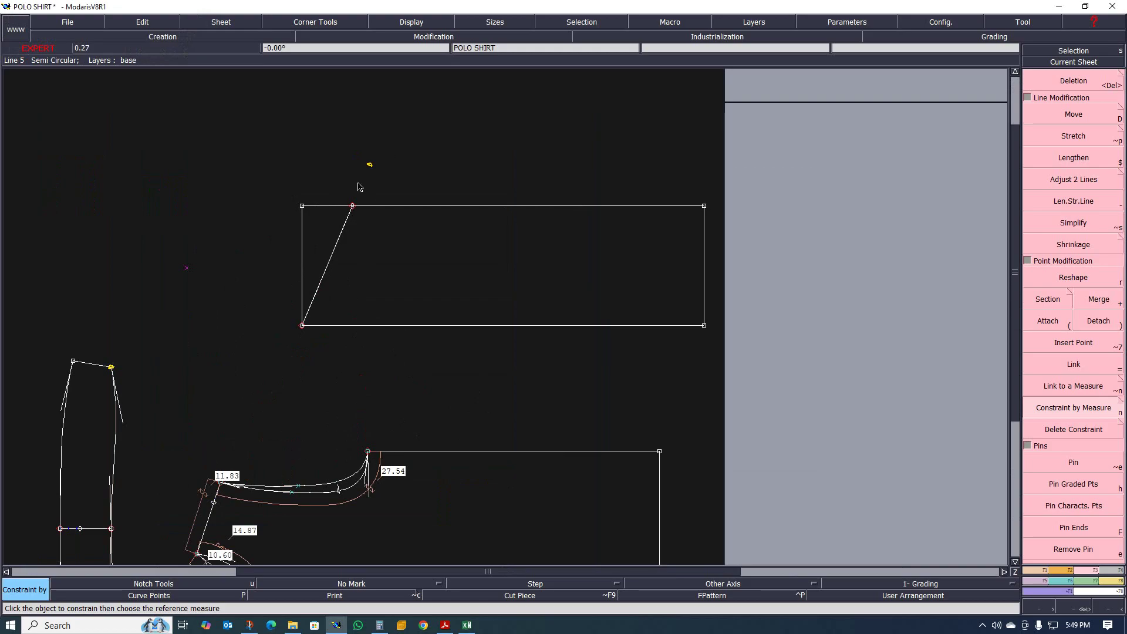
Step: Reshape the diagonal line into an S-shaped sleeve cap curve, shifting its upper end along the rectangle's upper edge
scroll(356, 242, "up", 1)
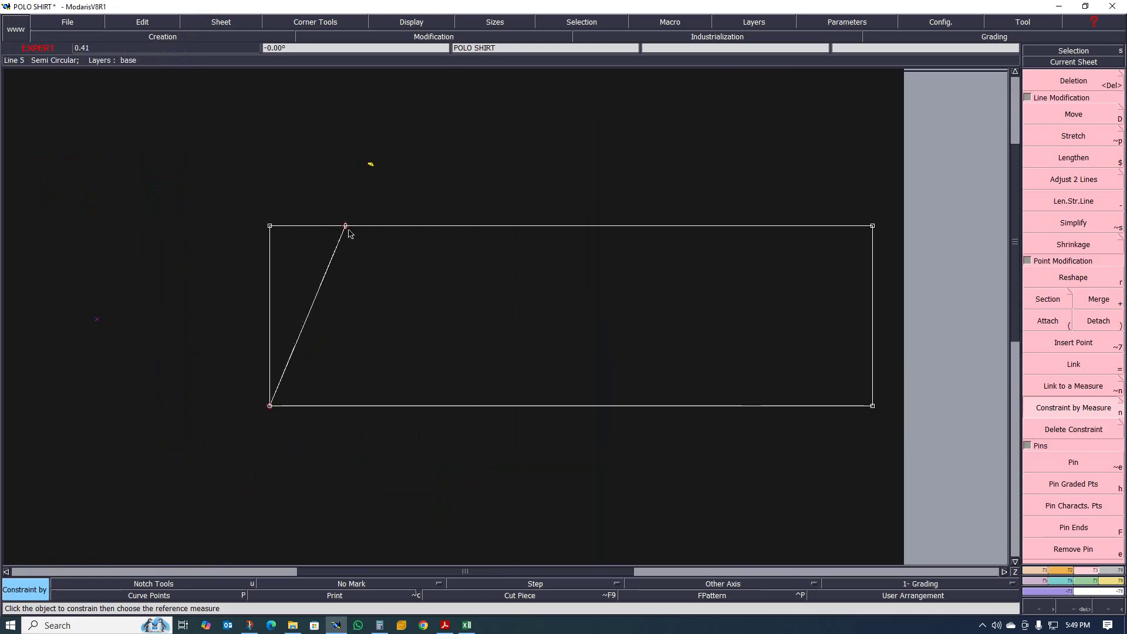
key("r")
left_click_drag(345, 227, 403, 287)
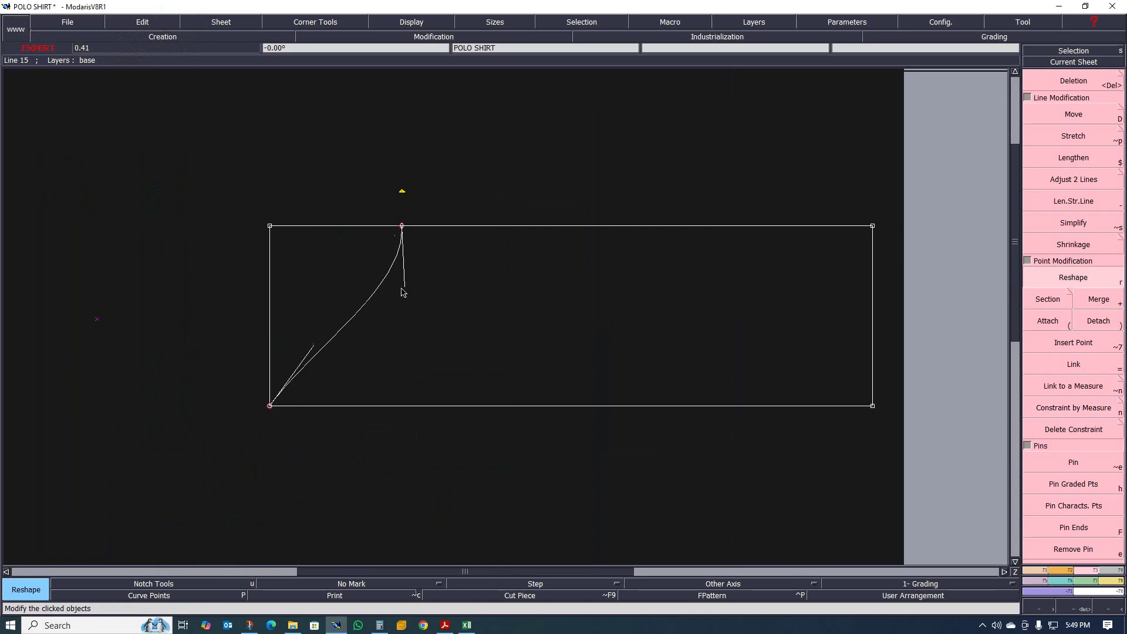
left_click_drag(309, 359, 269, 302)
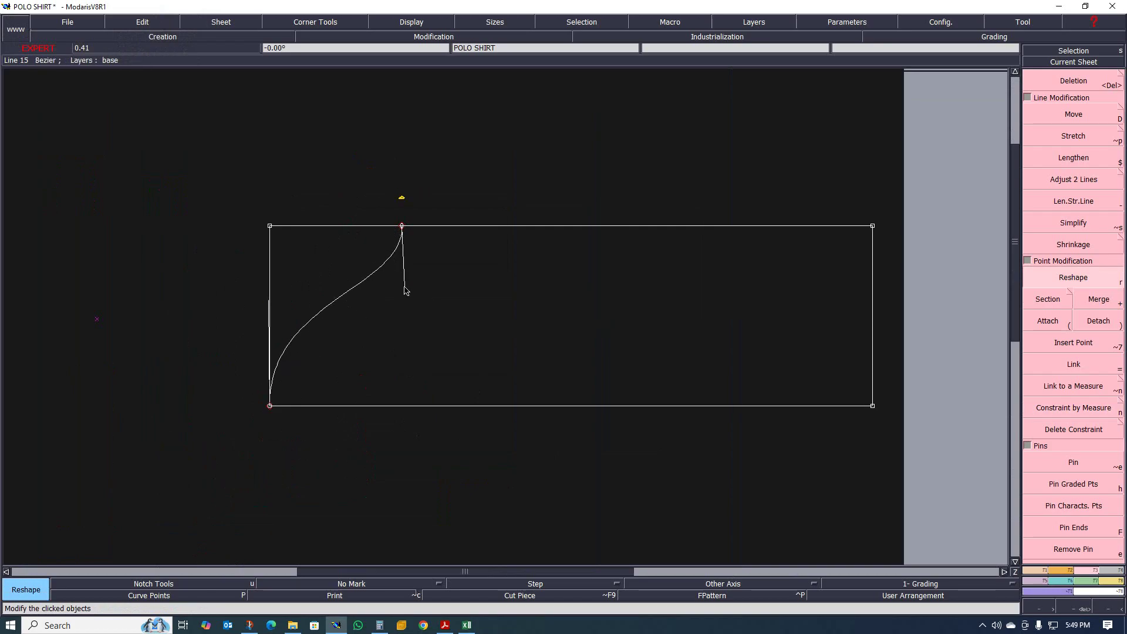
mouse_move(405, 287)
left_mouse_down()
mouse_move(385, 319)
mouse_move(393, 302)
left_mouse_up()
Step: Slide the cap curve's upper end further along the edge until it meets the constrained point, and refine both curve handles
scroll(404, 227, "up", 2)
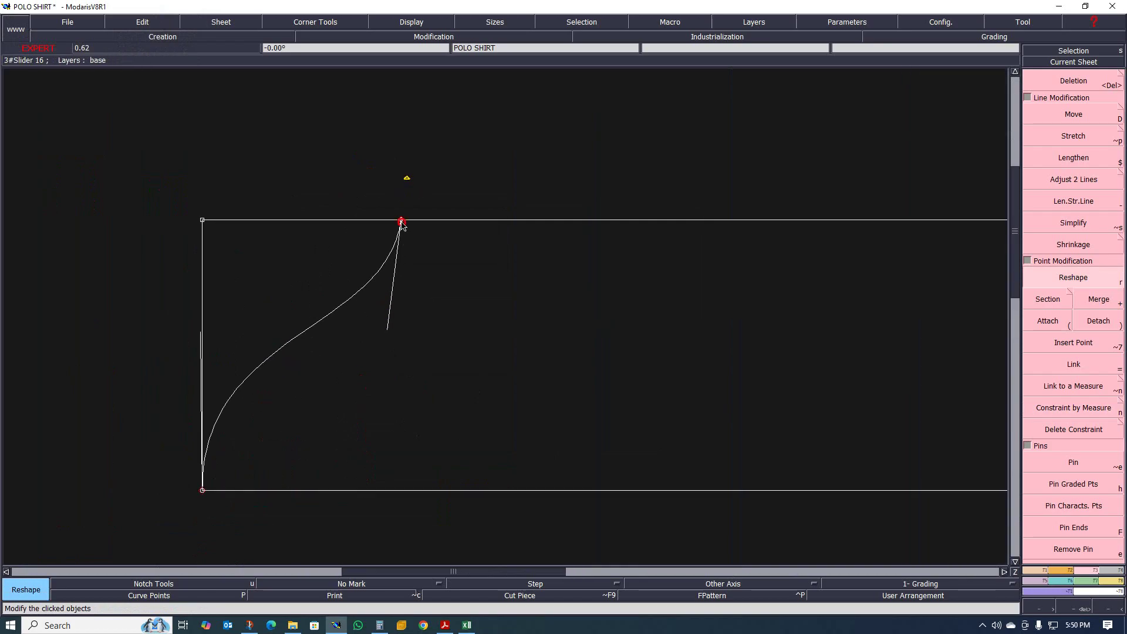
left_click_drag(401, 221, 462, 221)
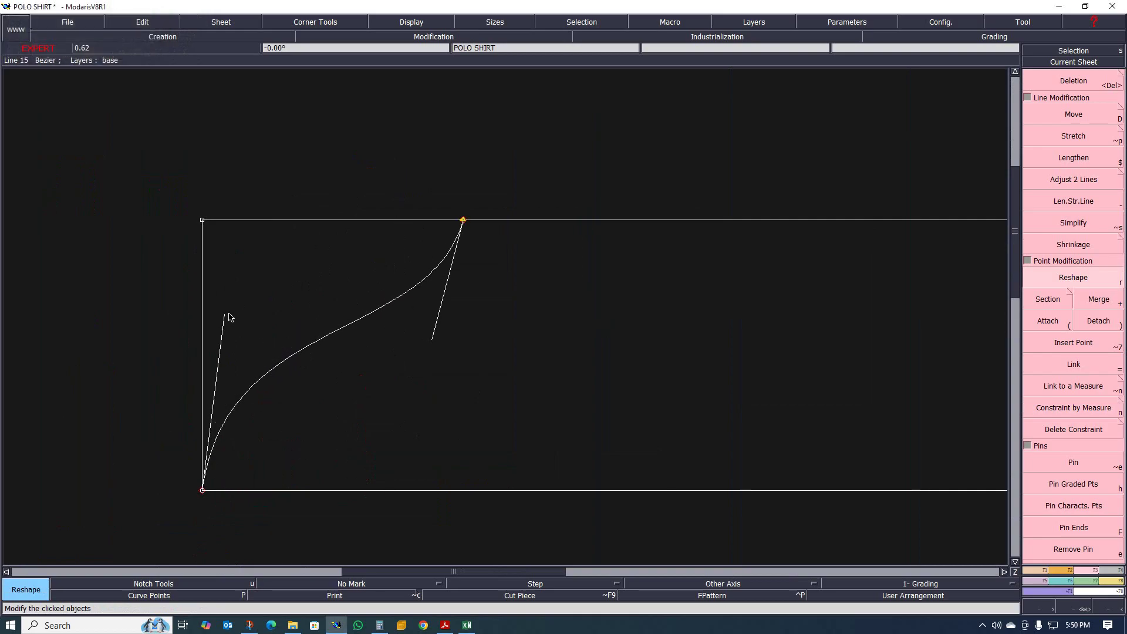
left_click_drag(223, 314, 203, 301)
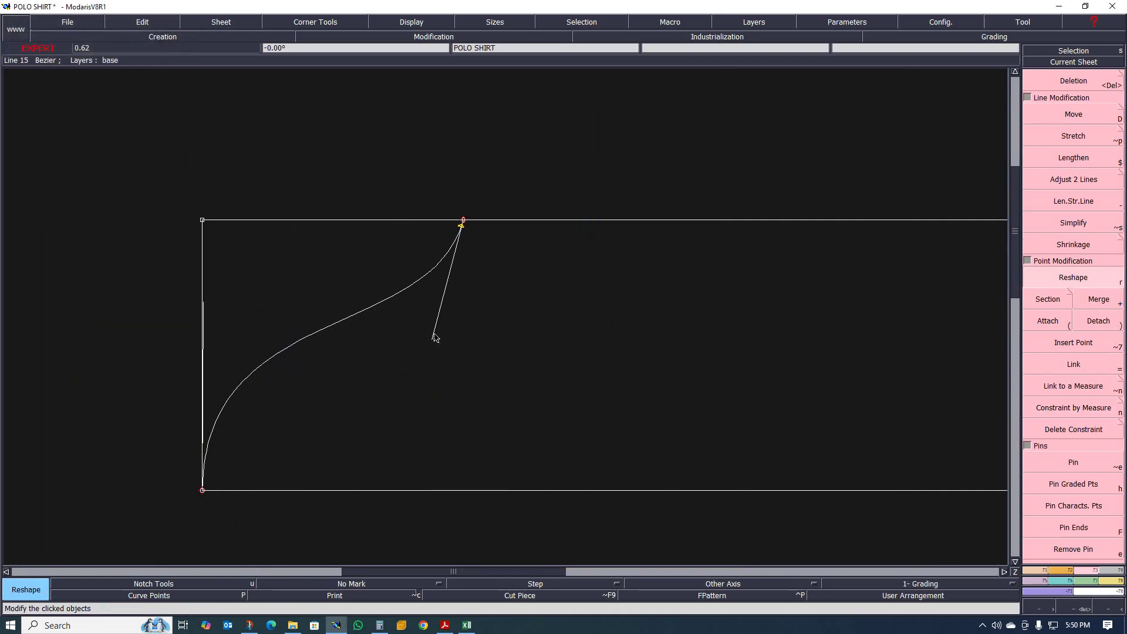
left_click_drag(435, 337, 448, 341)
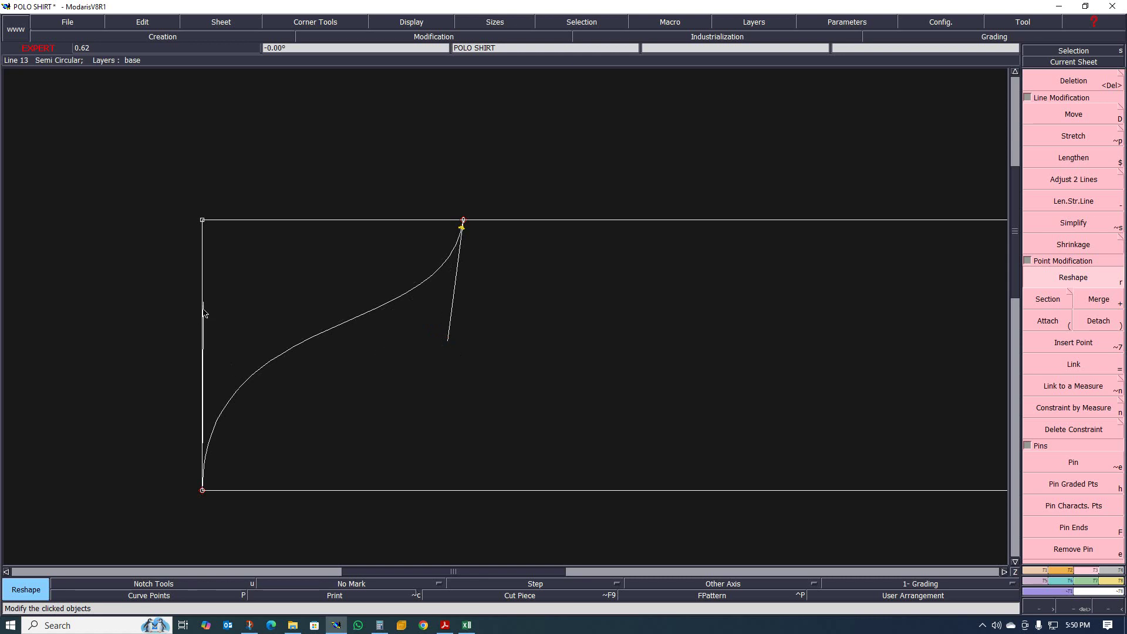
left_click_drag(204, 312, 203, 329)
Step: Check the Excel size chart and insert a developed point on the rectangle's right edge, 11.5 cm above its lower-right corner
scroll(414, 333, "down", 2)
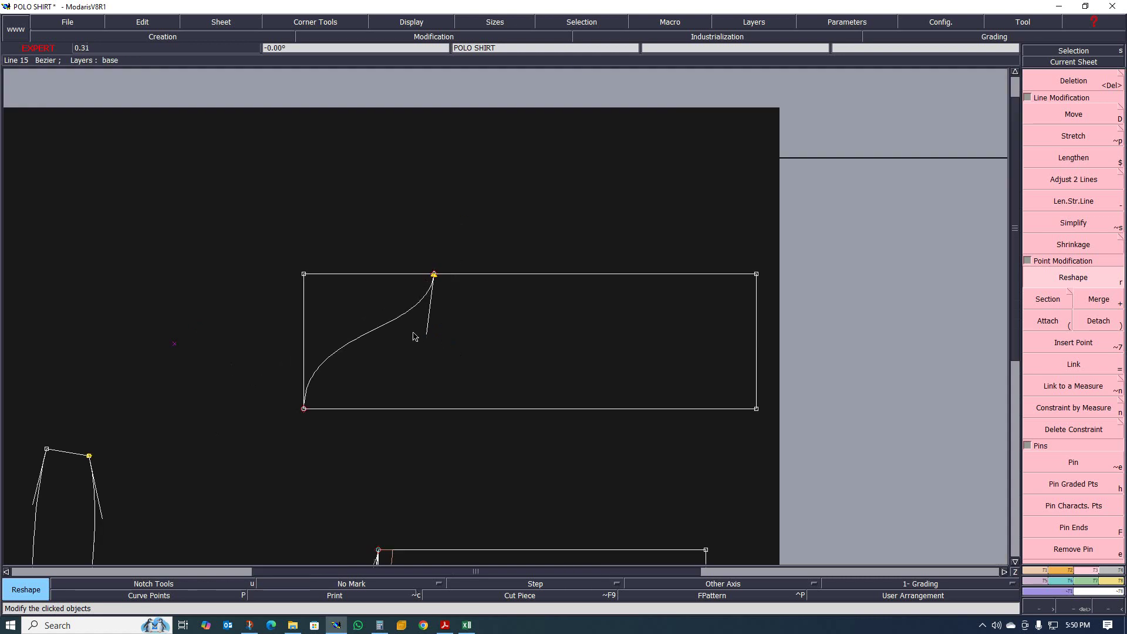
scroll(432, 333, "up", 2)
scroll(297, 227, "down", 2)
scroll(518, 294, "up", 1)
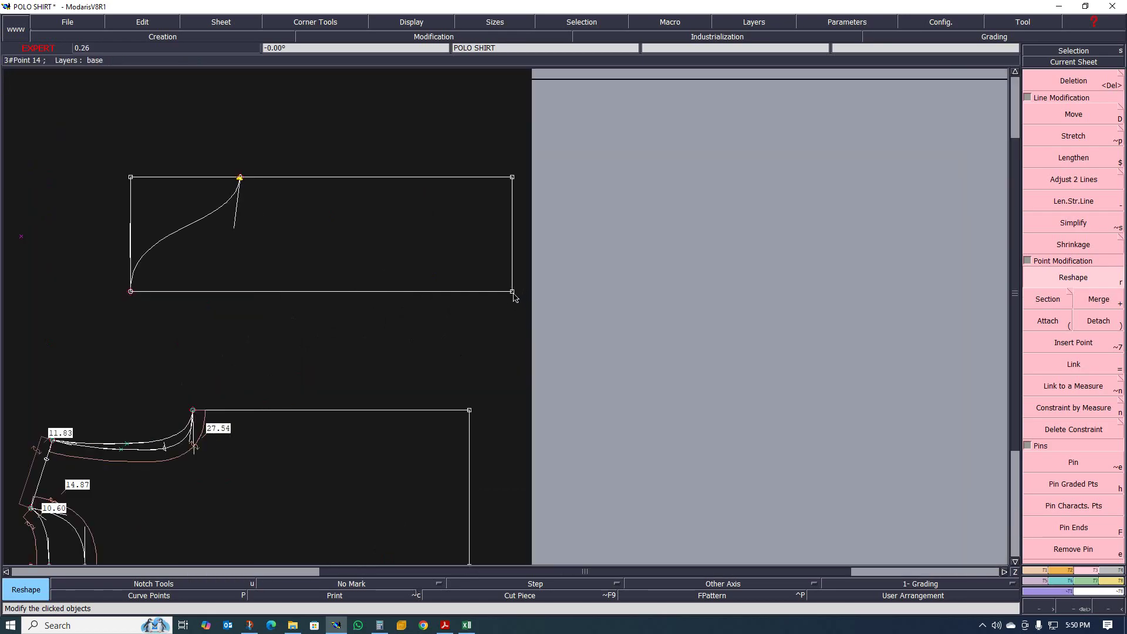
left_click(467, 625)
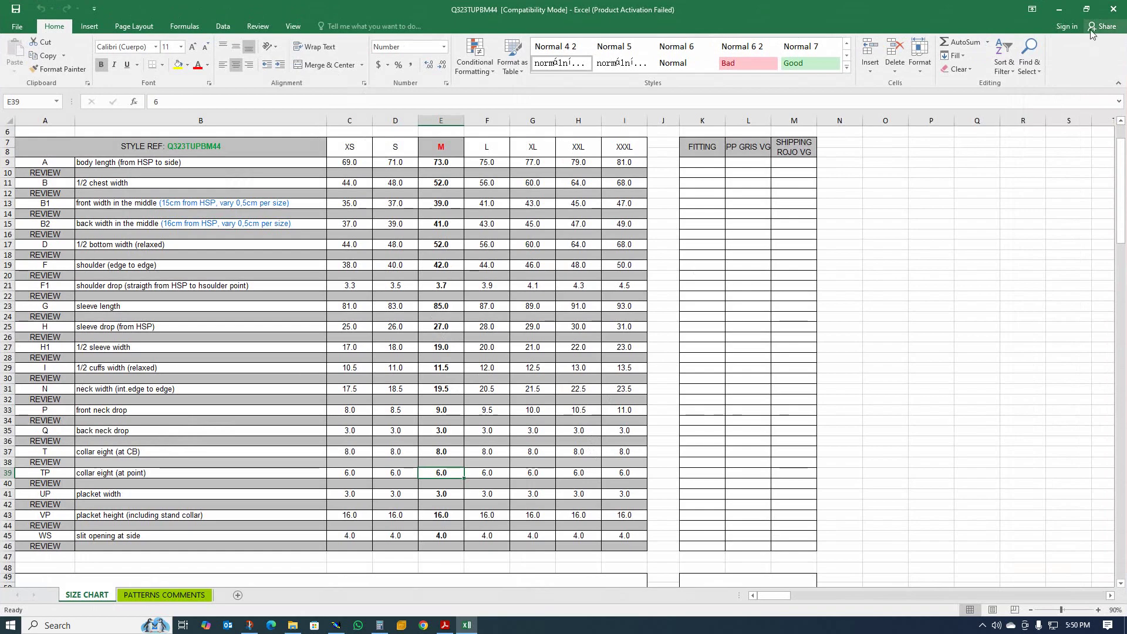
left_click(1059, 9)
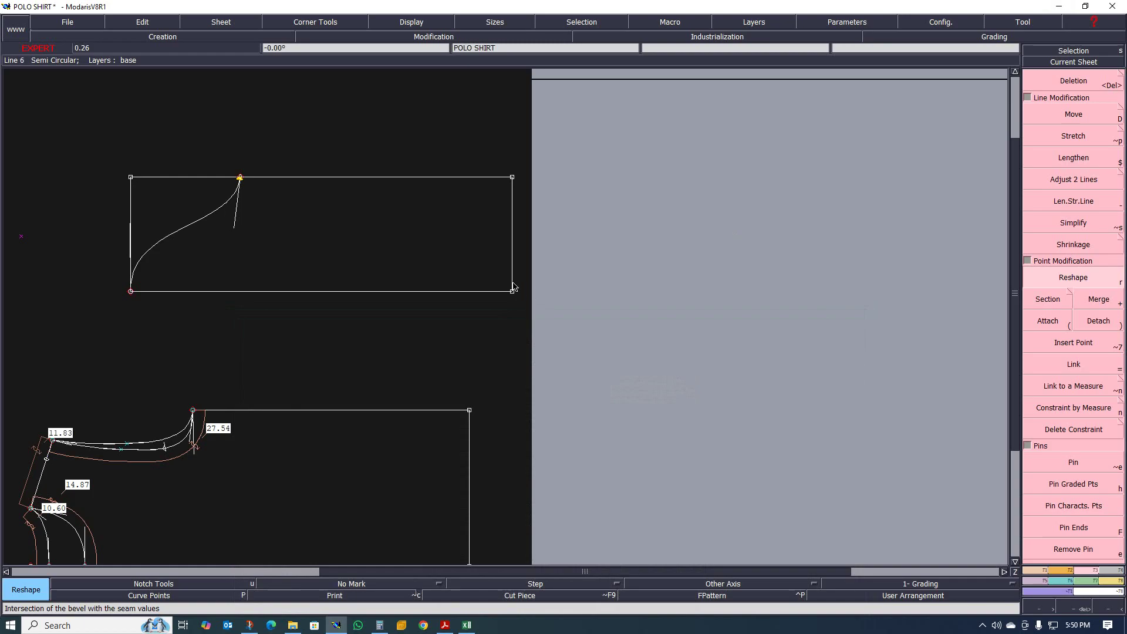
key("c")
key("d")
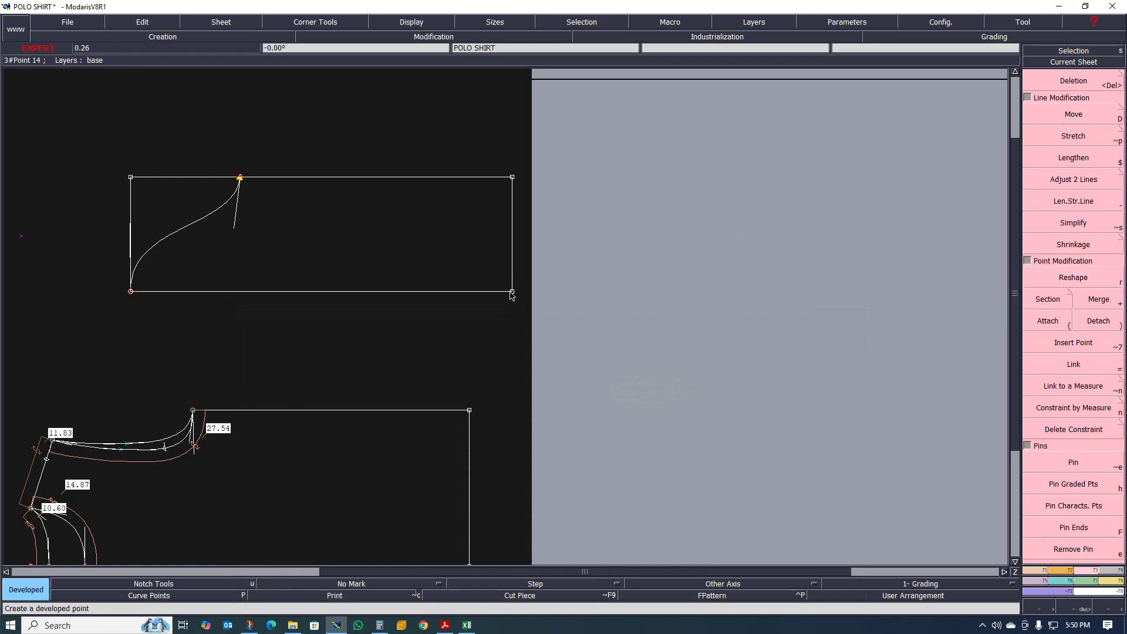
left_click(512, 291)
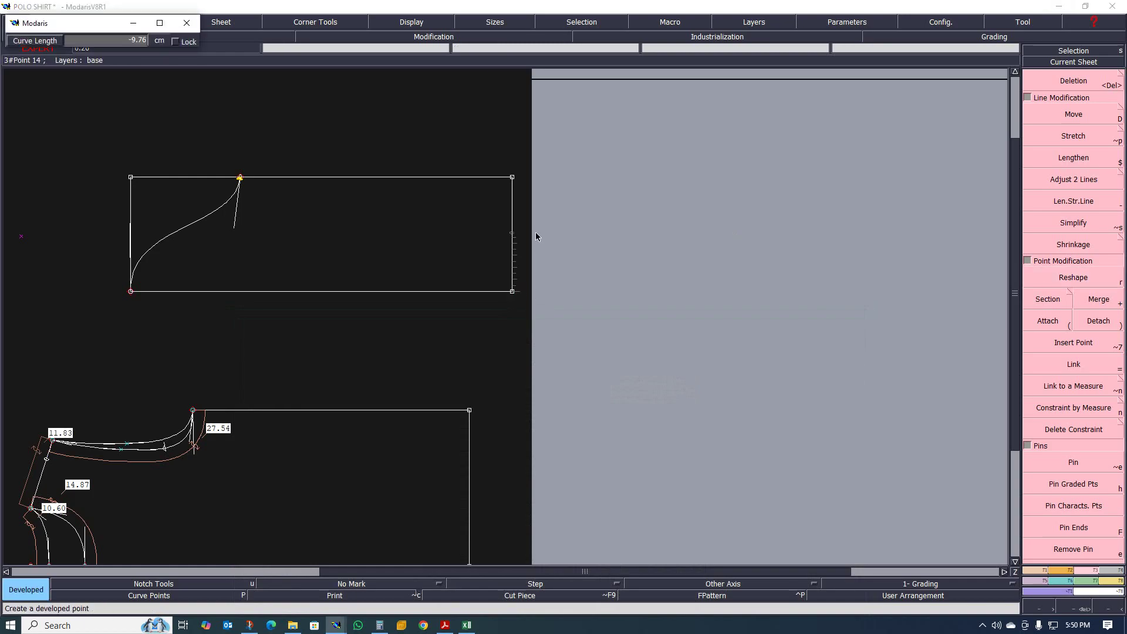
key("Down")
type("-")
key("Return")
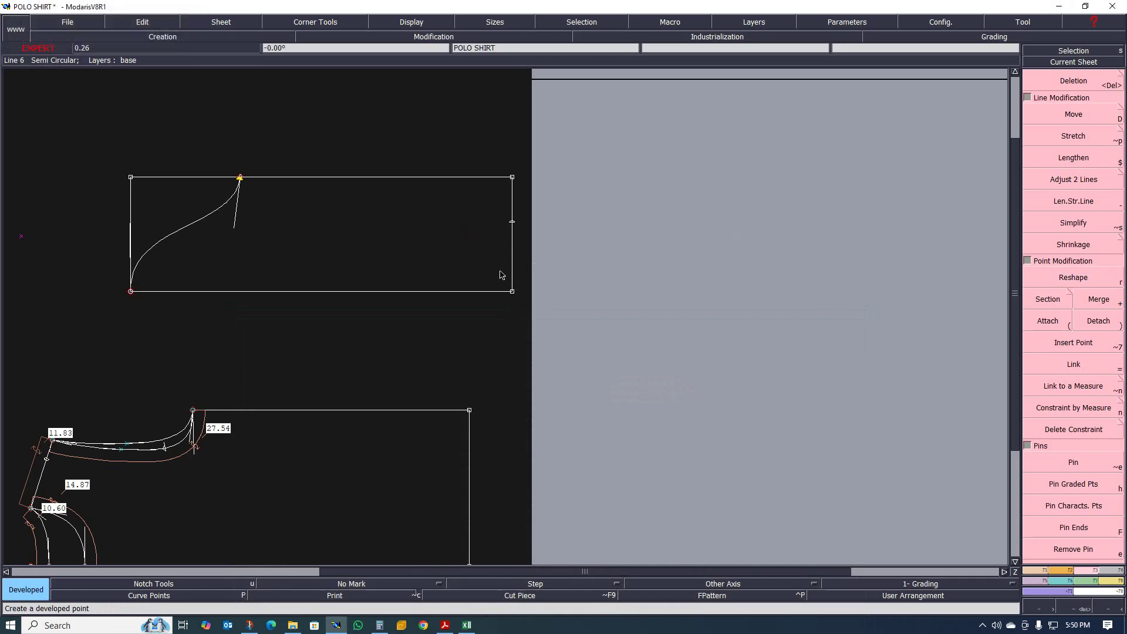
key("alt+7")
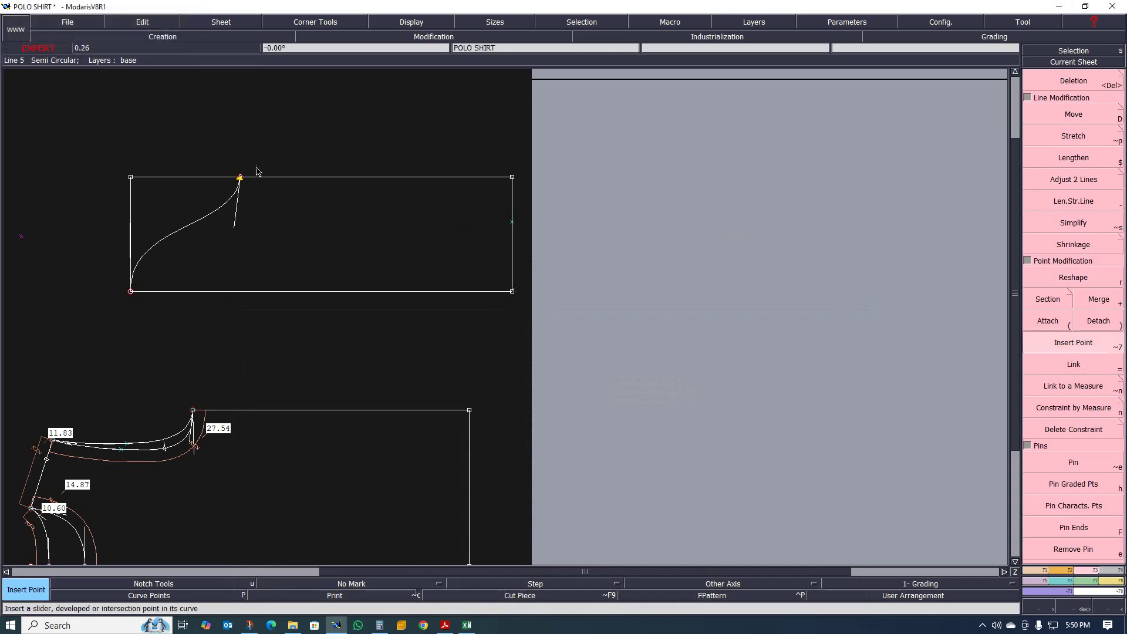
Step: Draw a straight line from the cap curve's upper end to the developed point on the rectangle's right edge
scroll(250, 176, "up", 3)
key("d")
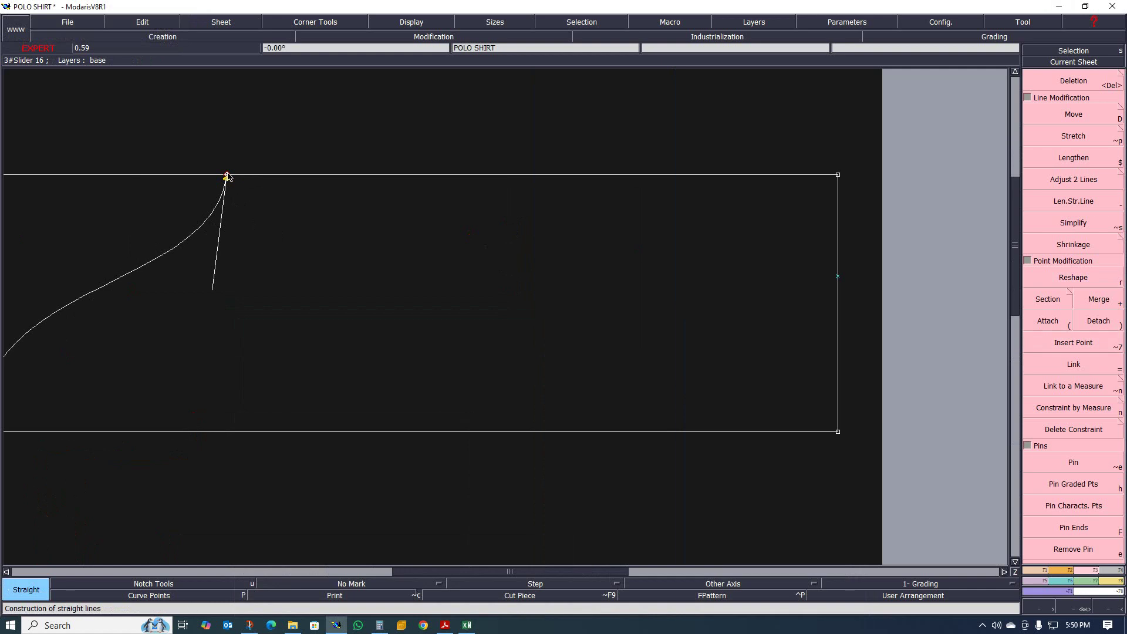
left_click(227, 174)
scroll(505, 232, "up", 1)
scroll(806, 304, "down", 2)
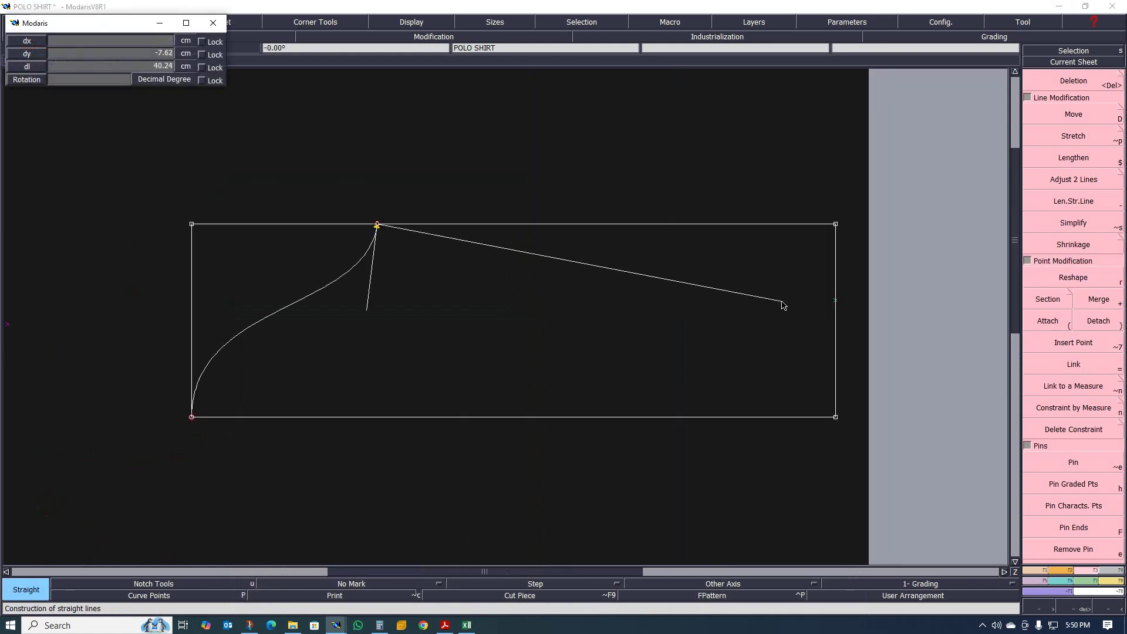
left_click(836, 302)
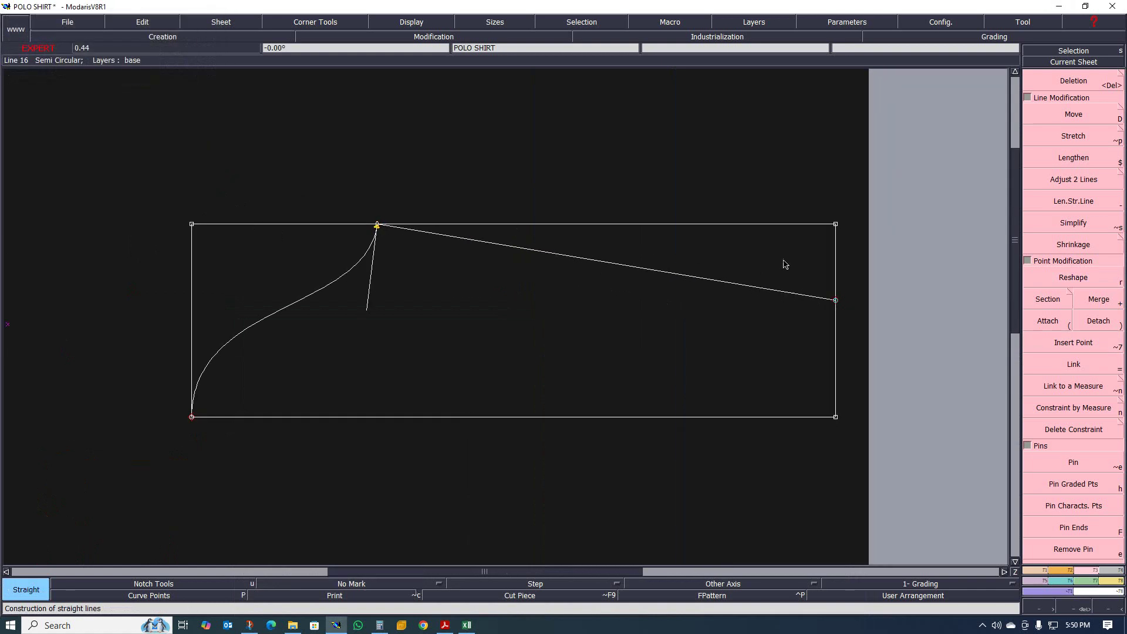
Step: Delete the rectangle's upper edge, left edge and the leftover right-edge corner above the sloping line
key("Delete")
left_click(715, 226)
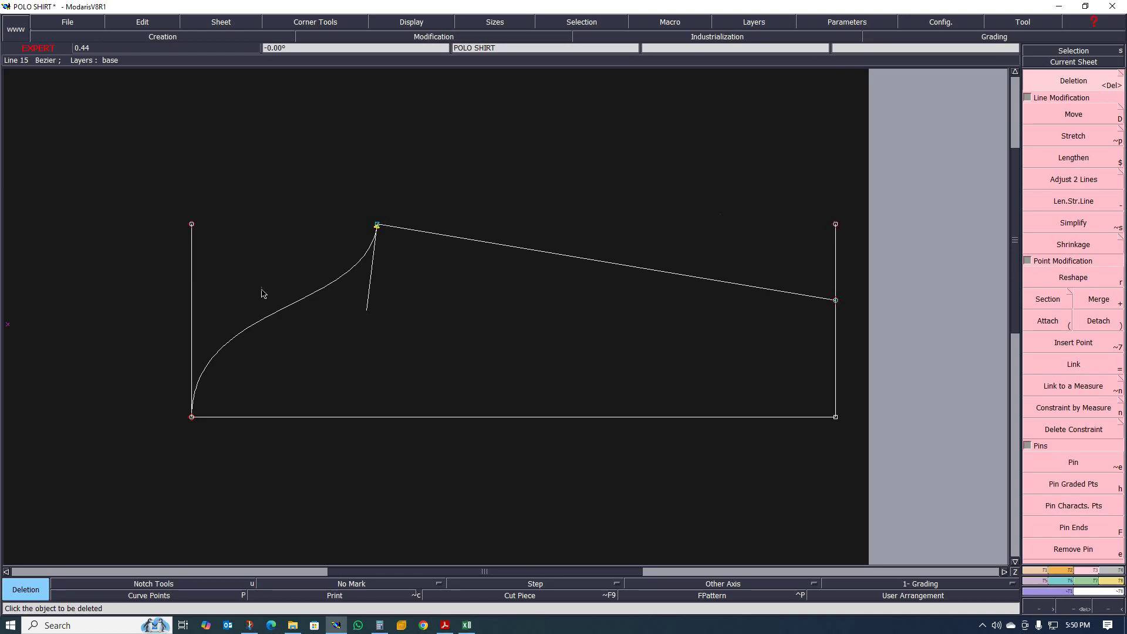
left_click(197, 258)
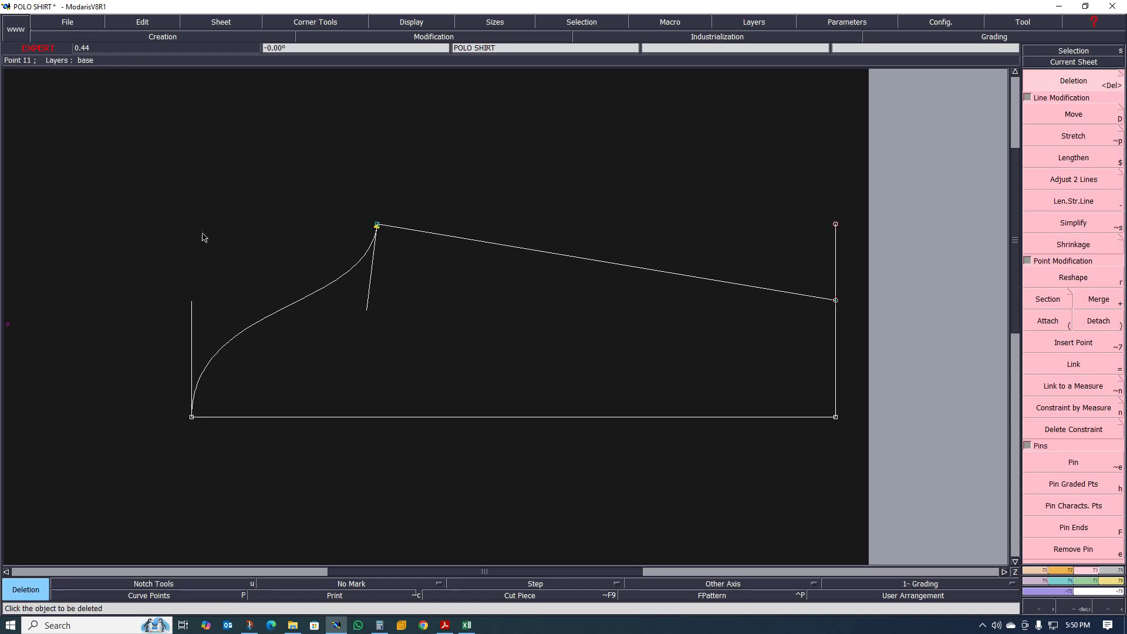
left_click(833, 224)
Step: Examine the trimmed sleeve outline and its cap curve against the body pattern's armhole curves and 27.54 measure
scroll(540, 243, "down", 6)
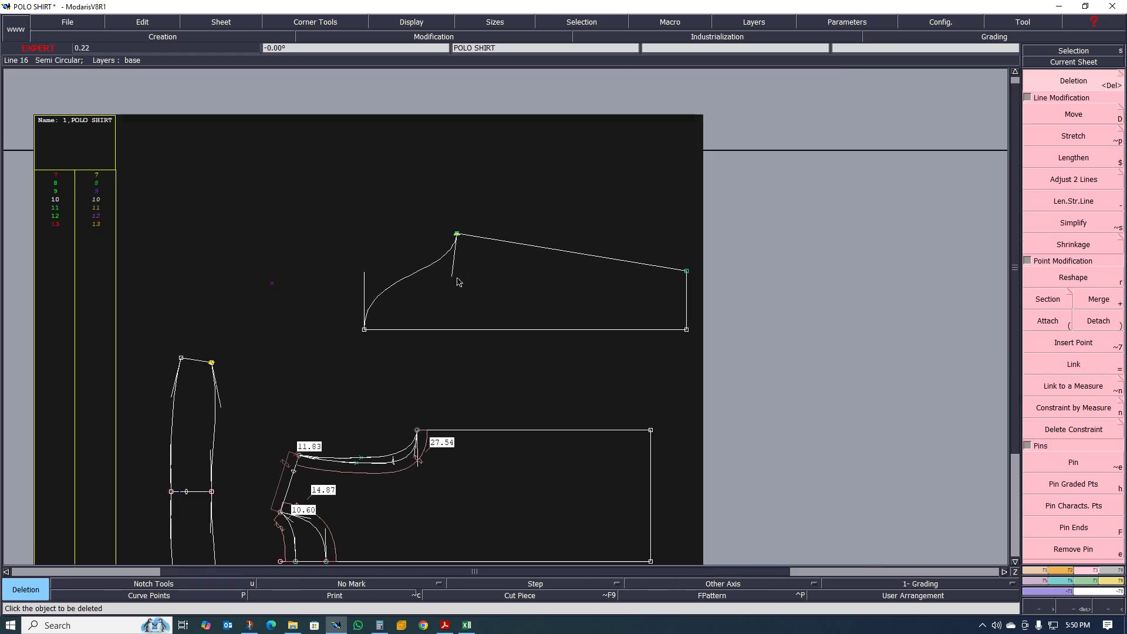
scroll(449, 246, "up", 7)
scroll(237, 329, "down", 5)
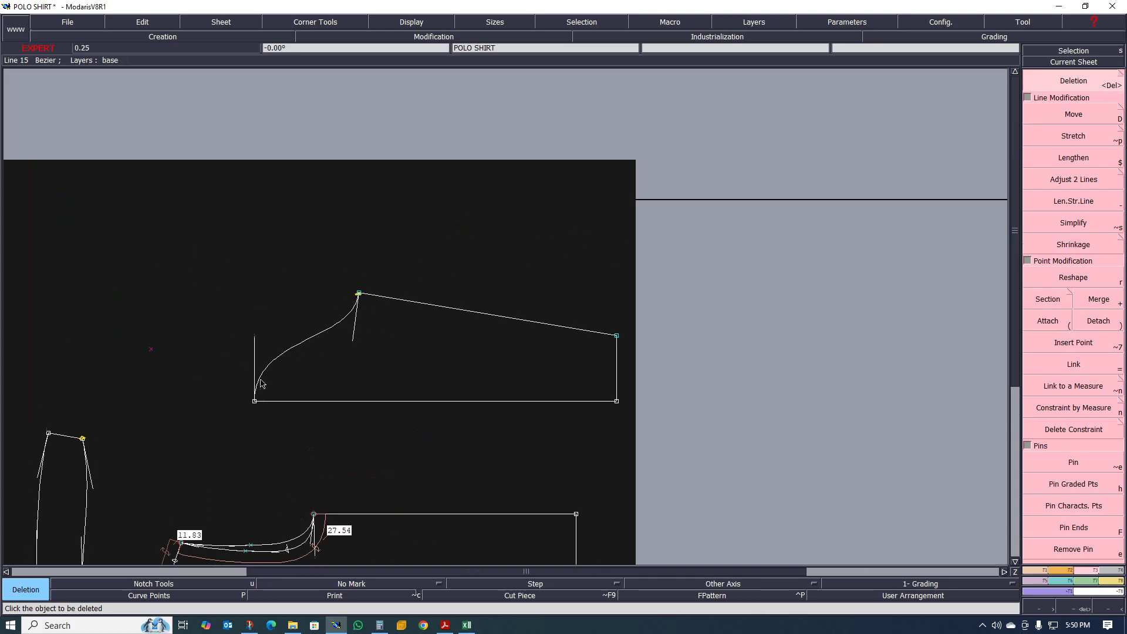
scroll(246, 406, "up", 6)
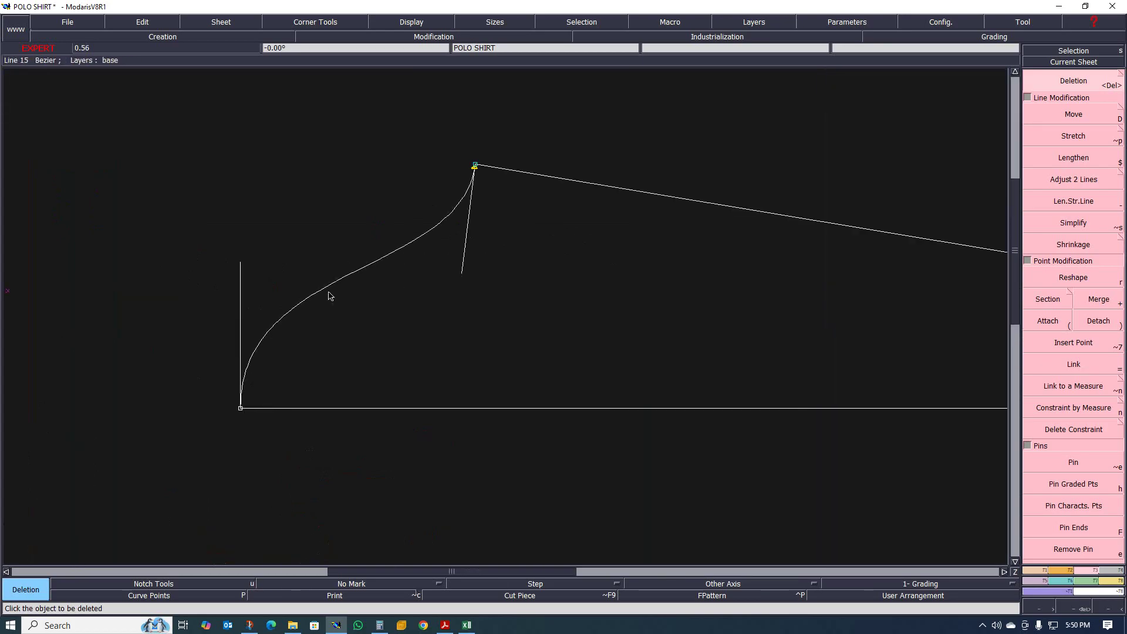
scroll(299, 371, "down", 5)
scroll(246, 333, "up", 3)
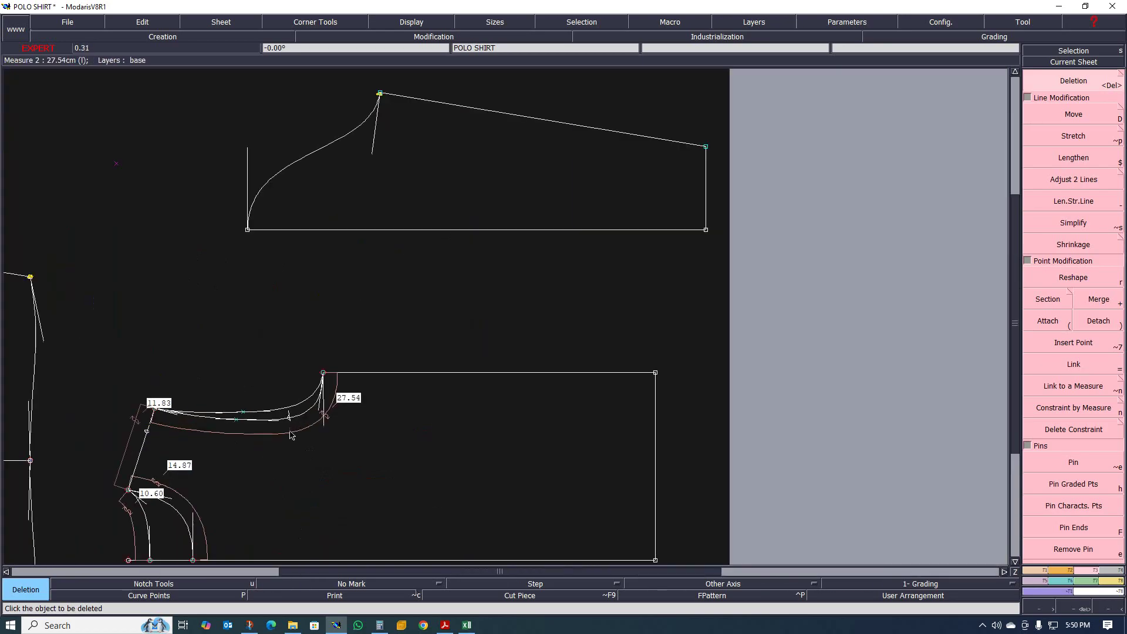
scroll(266, 371, "down", 5)
scroll(568, 385, "up", 4)
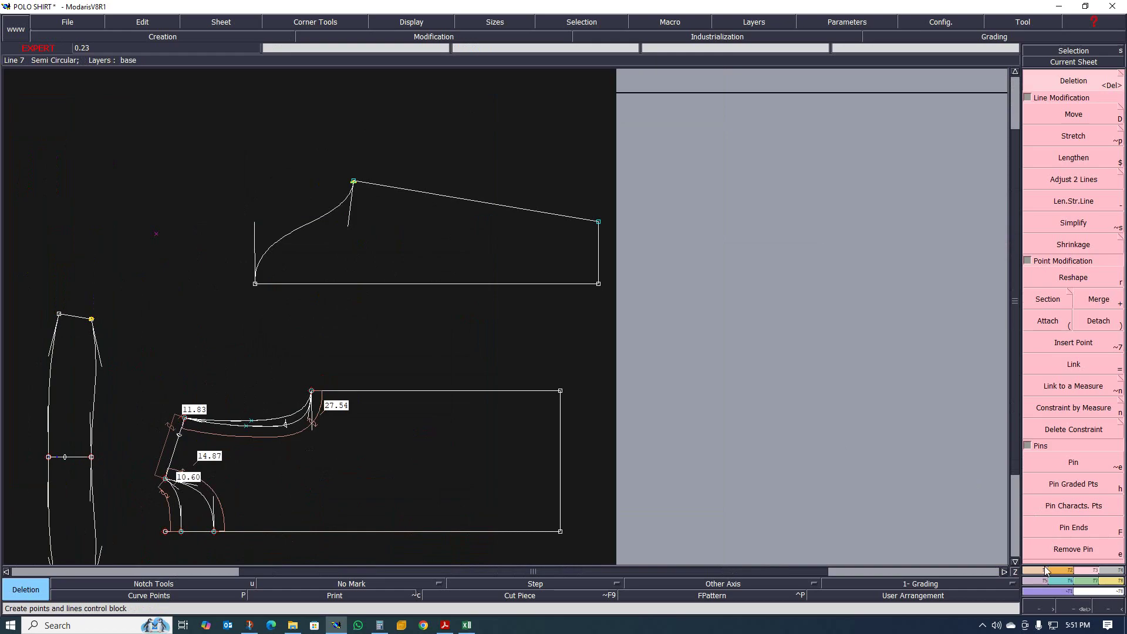
Step: Draw a second Bezier line from the sleeve's lower-left corner to the upper end of the cap curve
left_click(1077, 570)
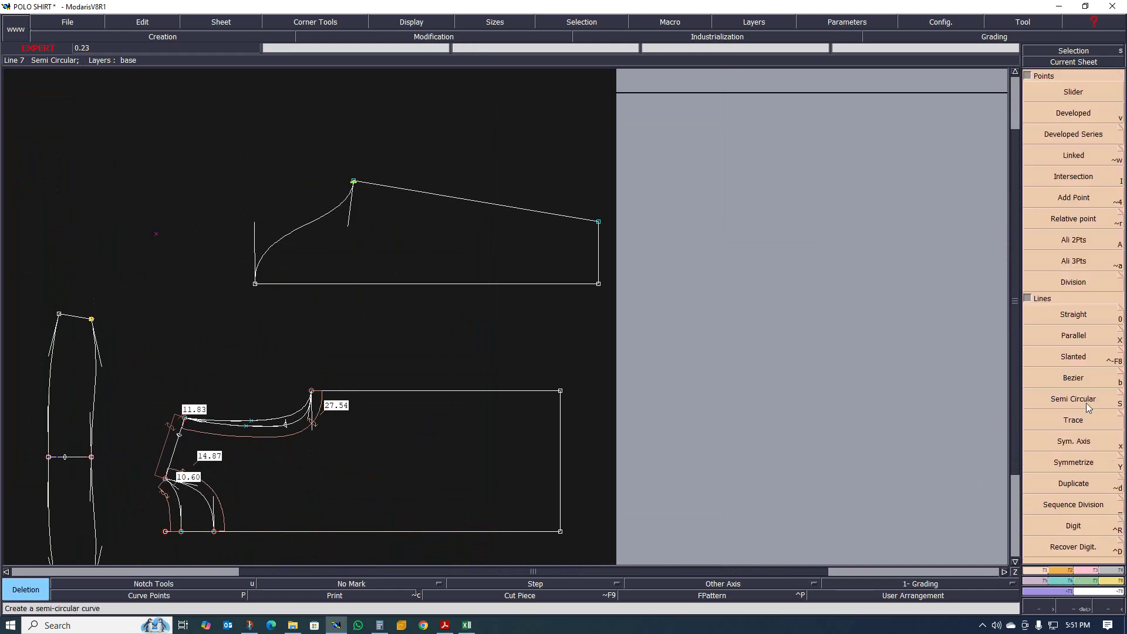
left_click(1069, 379)
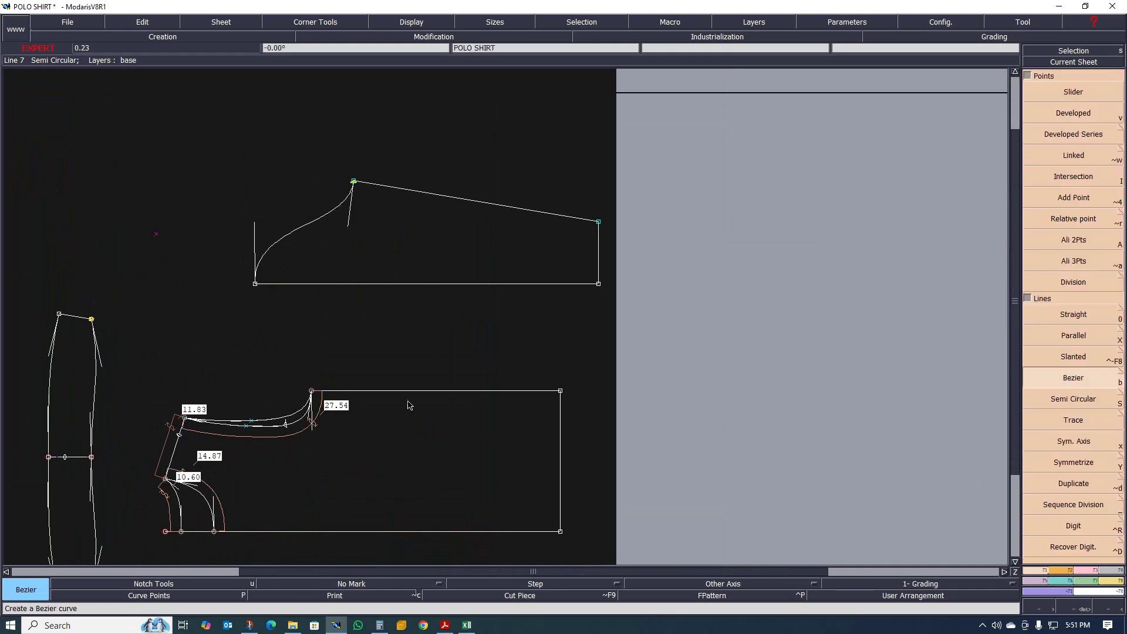
left_click(256, 283)
scroll(352, 182, "up", 2)
scroll(352, 183, "up", 3)
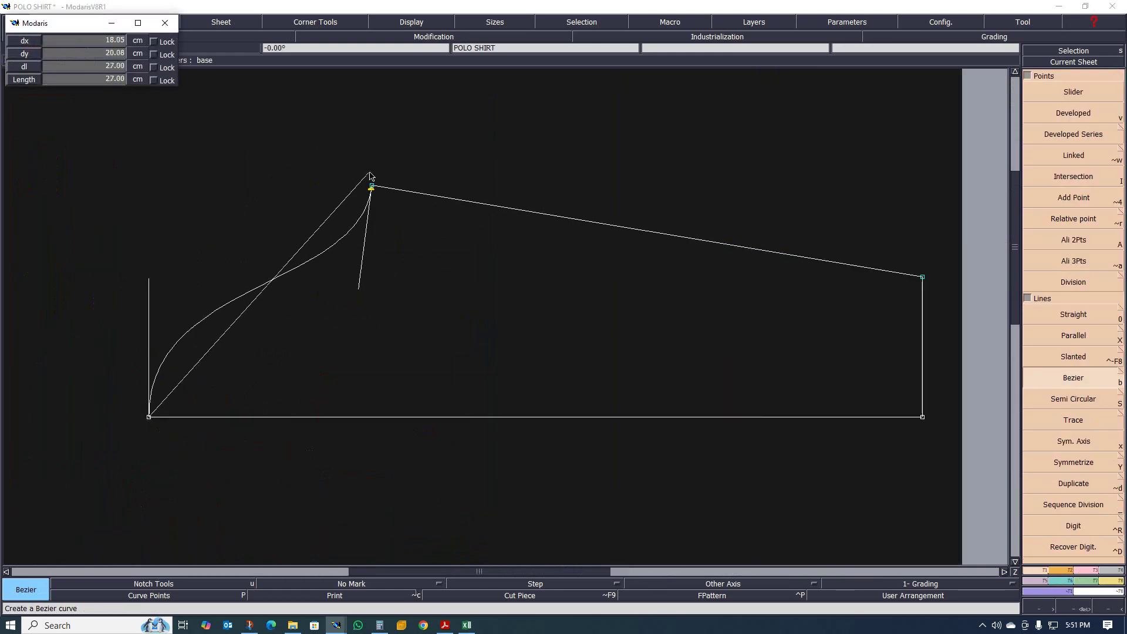
scroll(382, 203, "up", 1)
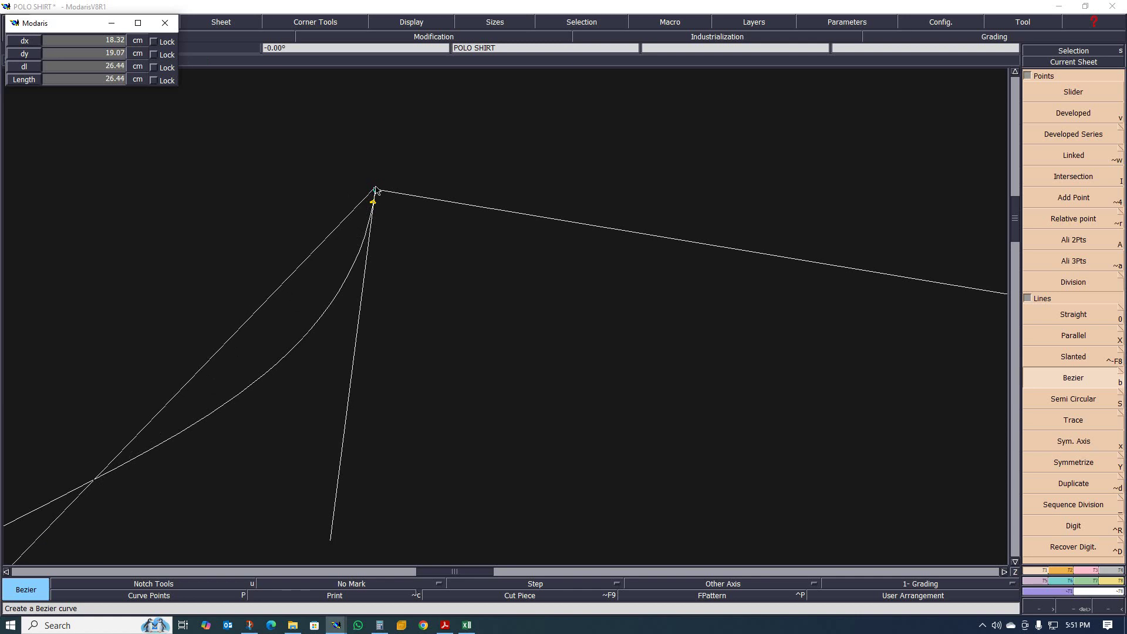
left_click(374, 189)
Step: Examine where the new Bezier line meets the cap curve's ends, and compare the sleeve with both armhole curves
scroll(364, 211, "down", 2)
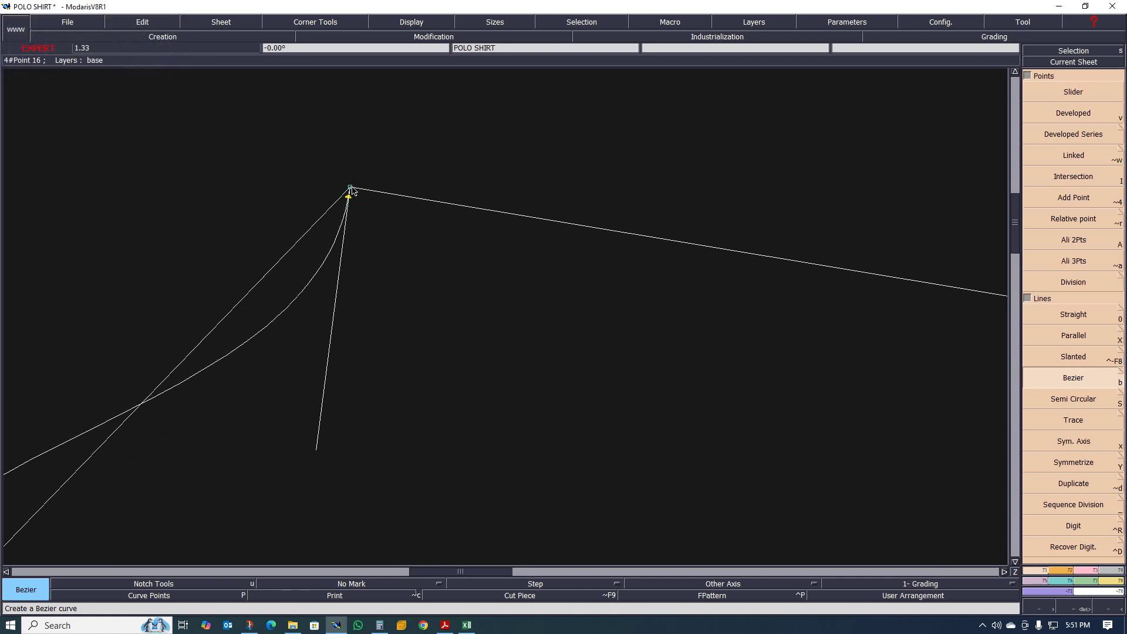
scroll(351, 223, "down", 2)
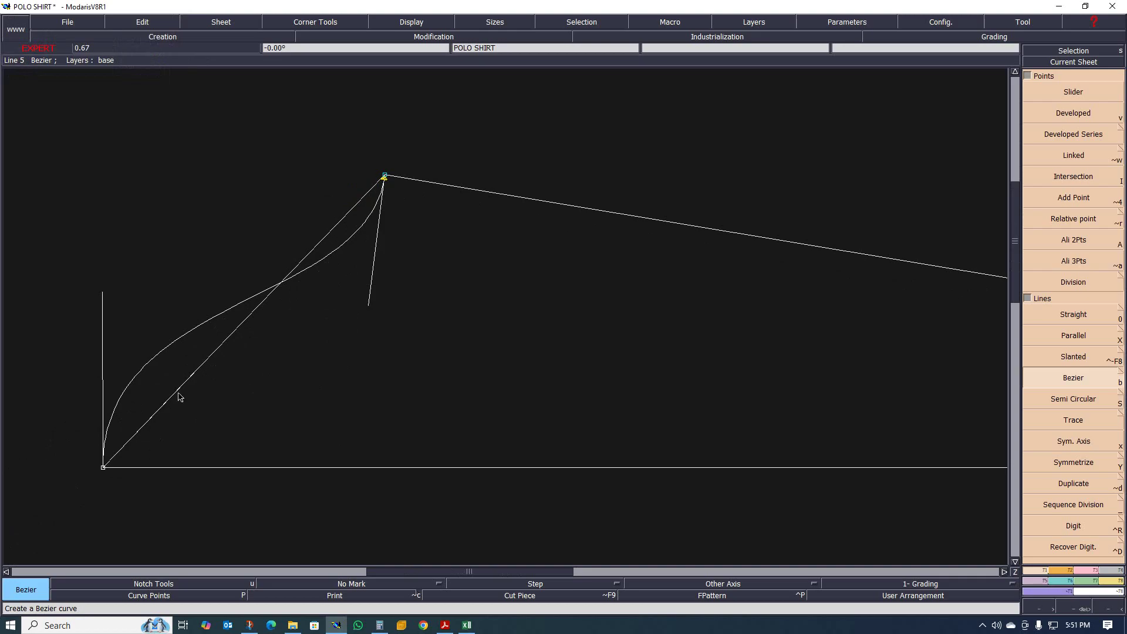
scroll(337, 206, "up", 2)
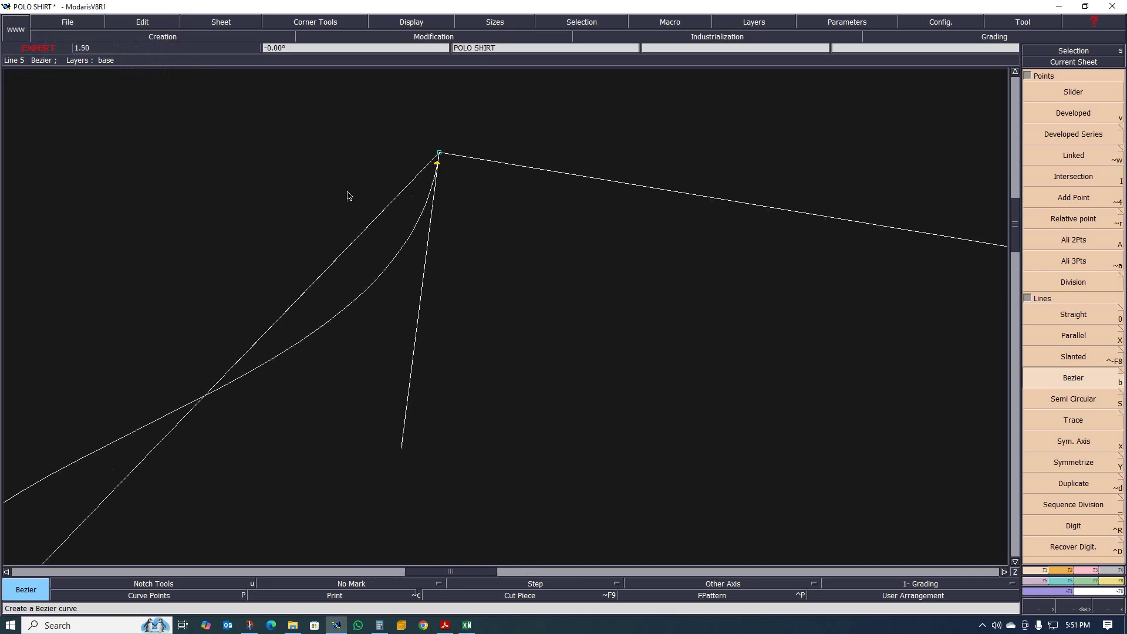
scroll(437, 161, "up", 2)
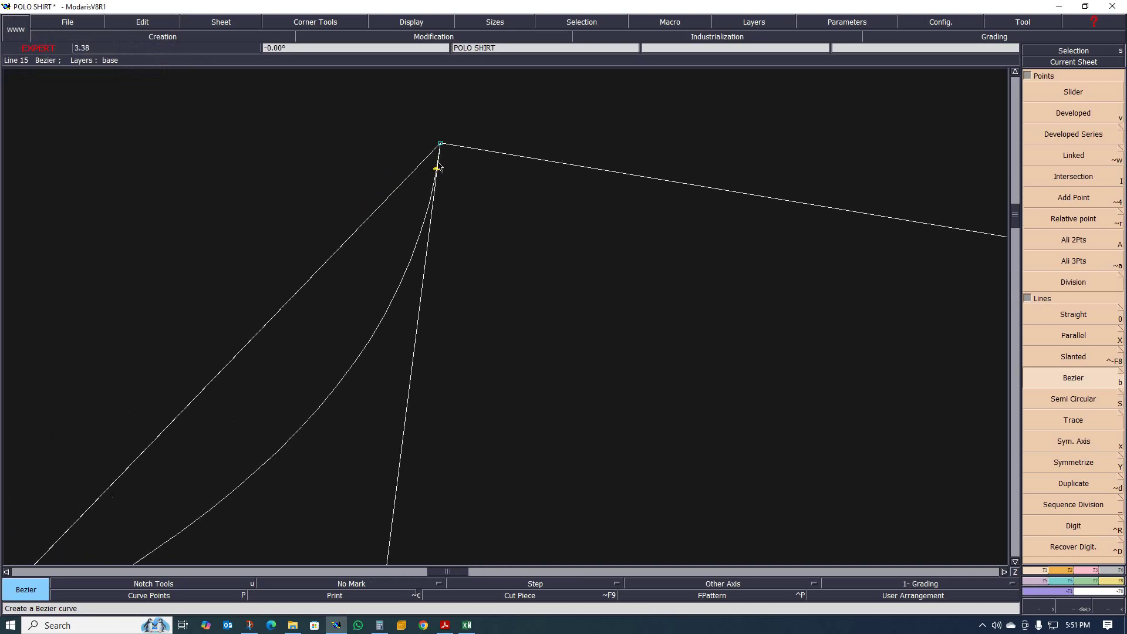
scroll(439, 161, "down", 3)
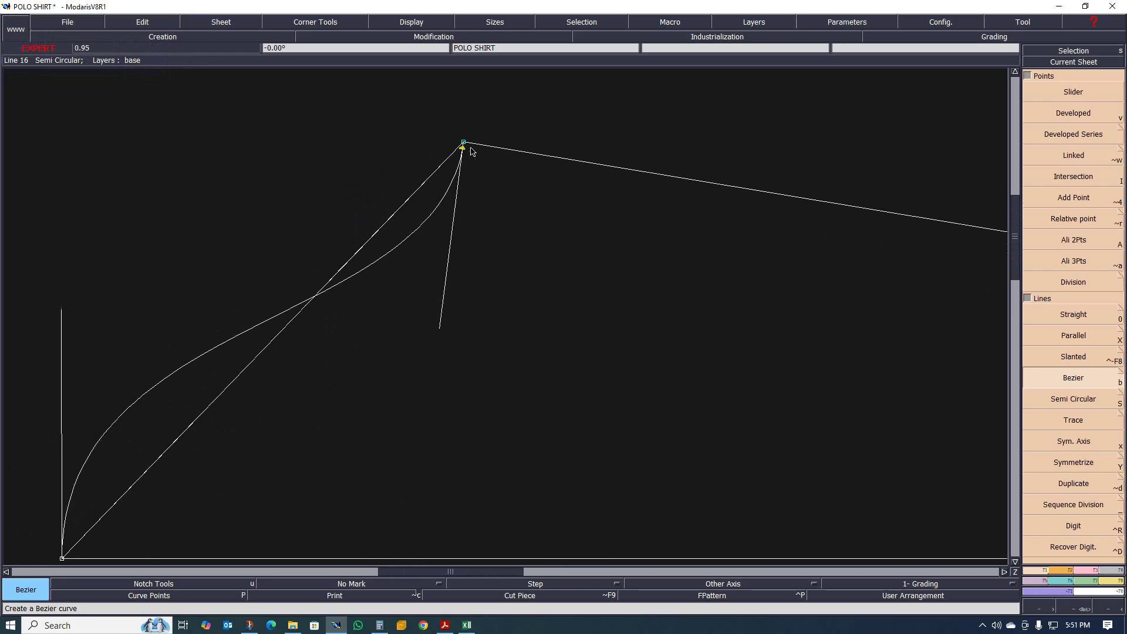
scroll(465, 150, "up", 1)
scroll(463, 135, "down", 5)
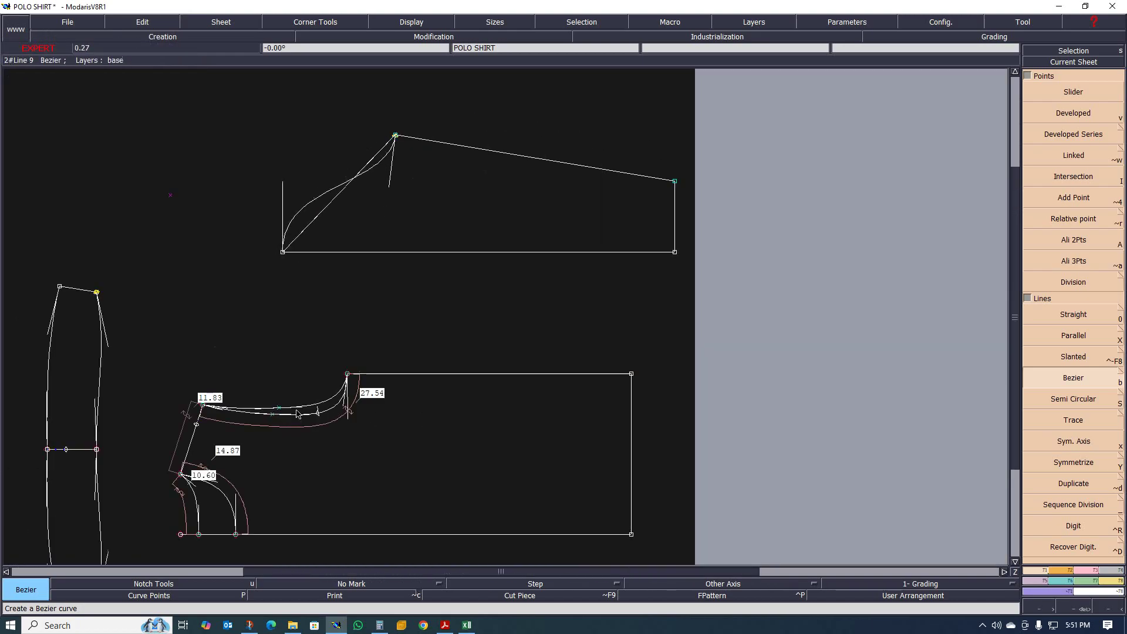
scroll(277, 414, "up", 1)
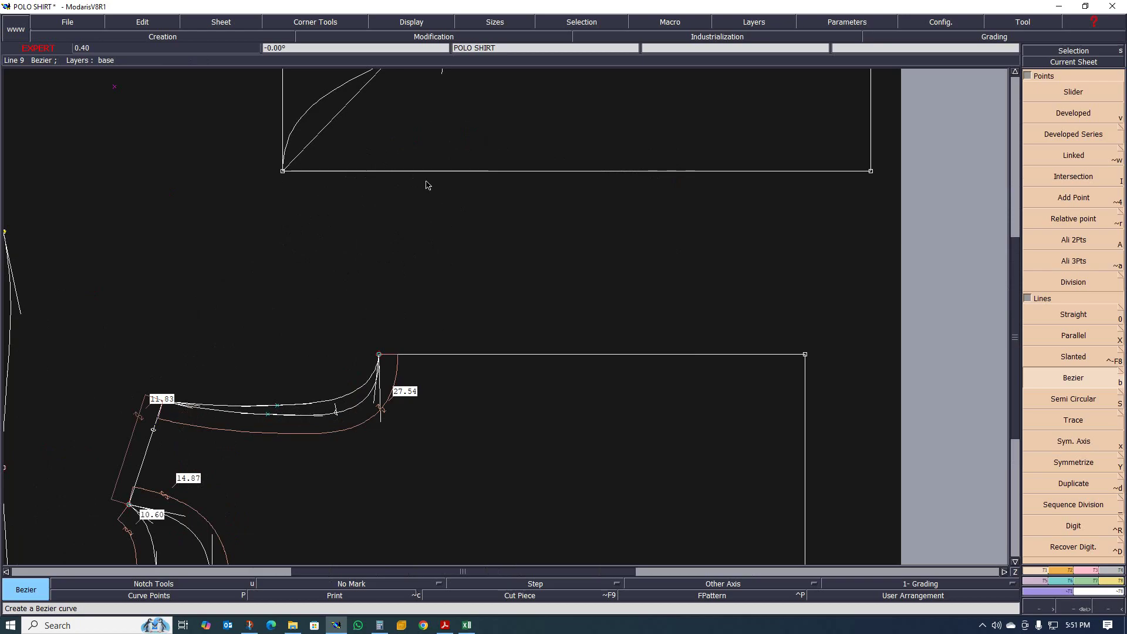
scroll(415, 244, "down", 2)
scroll(434, 156, "up", 1)
scroll(415, 120, "up", 2)
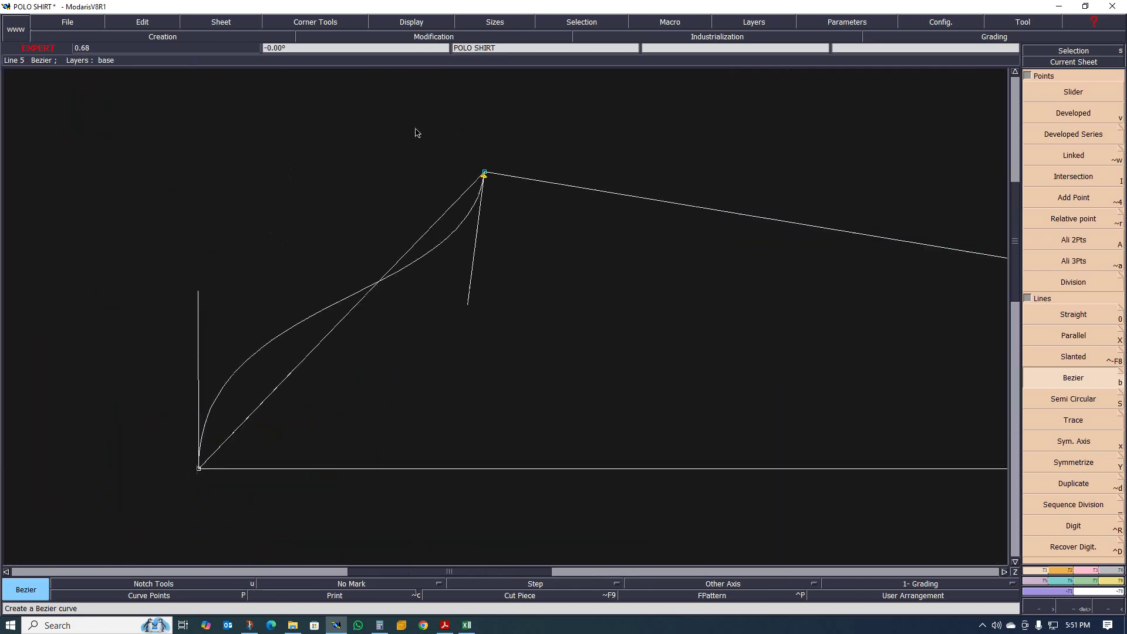
scroll(432, 259, "down", 3)
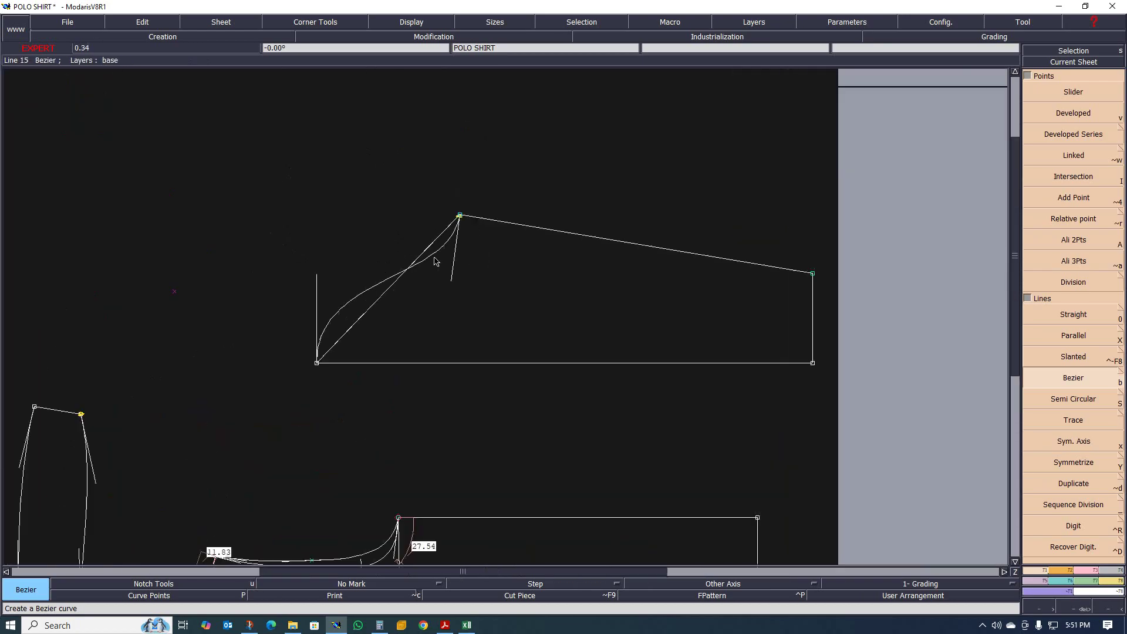
scroll(460, 266, "up", 4)
scroll(414, 240, "down", 3)
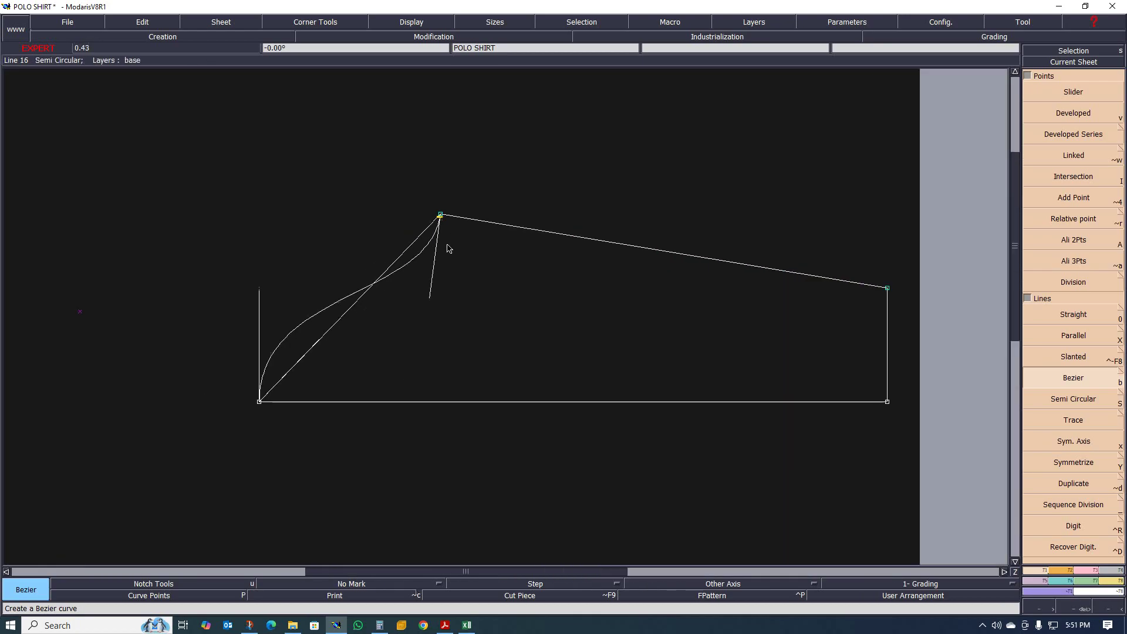
scroll(445, 223, "up", 3)
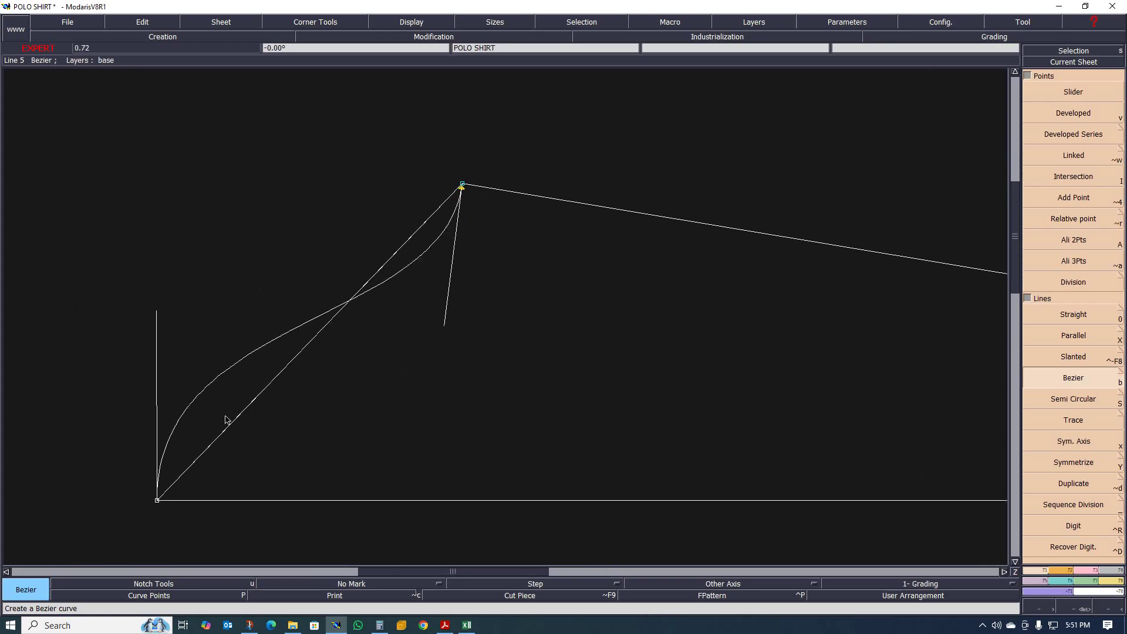
Step: Reshape the new Bezier line into a second S-shaped cap curve slightly above the first, and refine the curve handles at both ends
key("Escape")
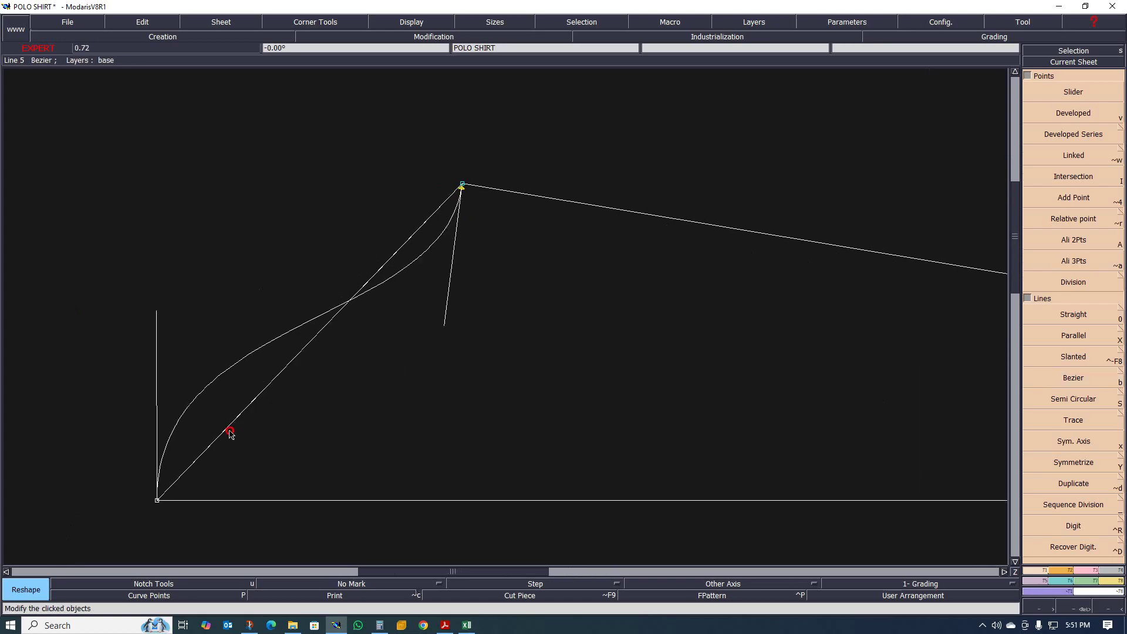
left_click_drag(229, 431, 159, 340)
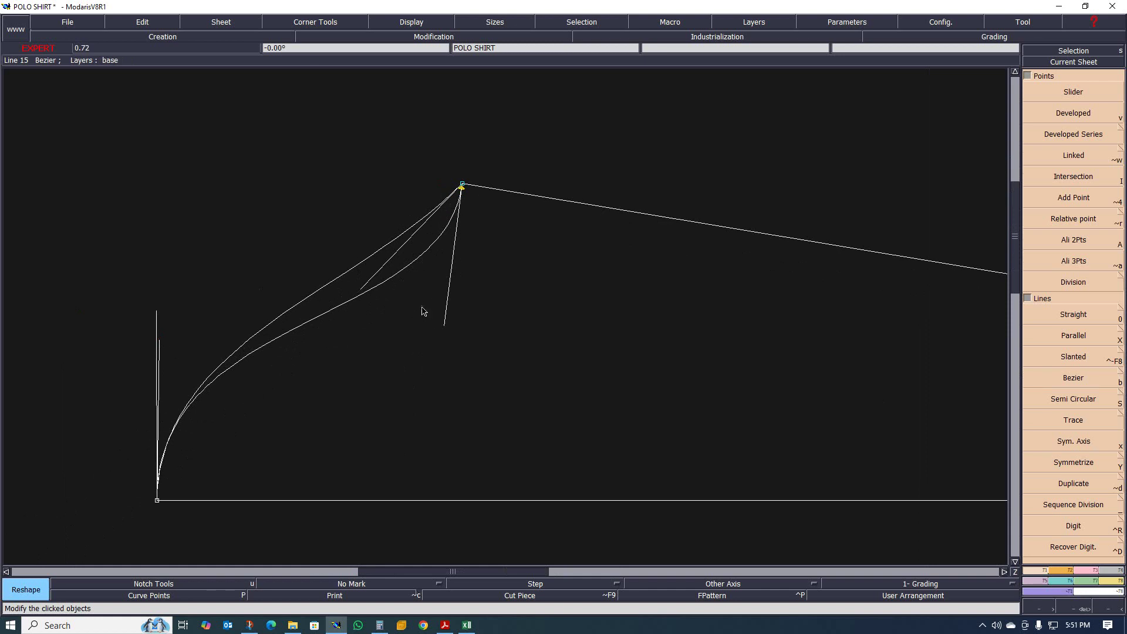
left_click_drag(369, 287, 429, 357)
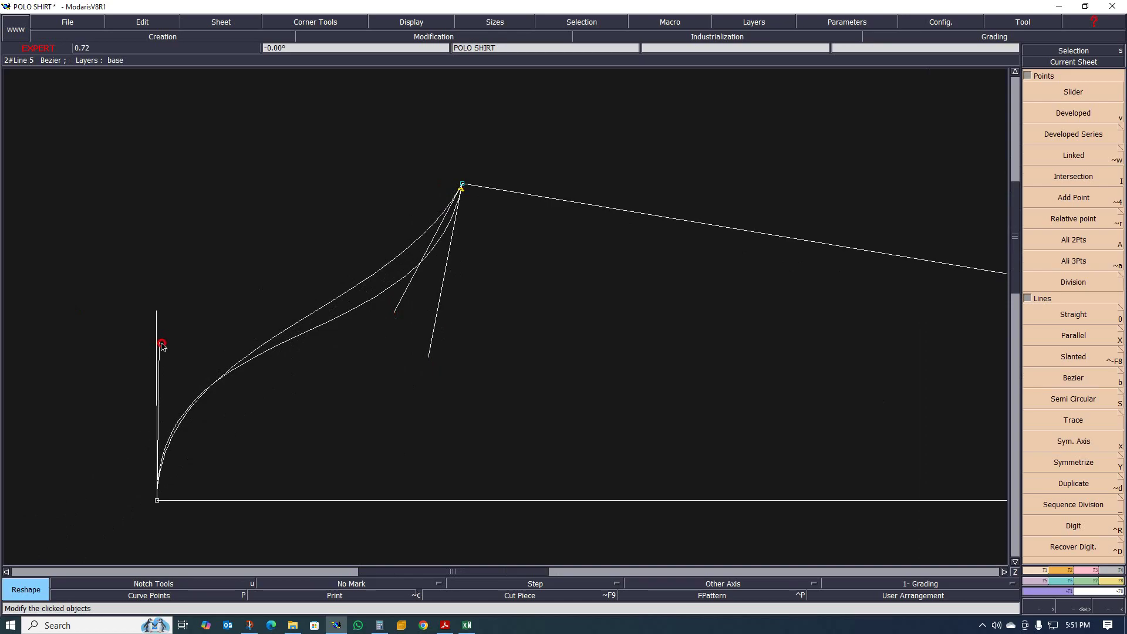
mouse_move(162, 347)
left_mouse_down()
mouse_move(155, 386)
mouse_move(157, 328)
left_mouse_up()
scroll(419, 316, "up", 1)
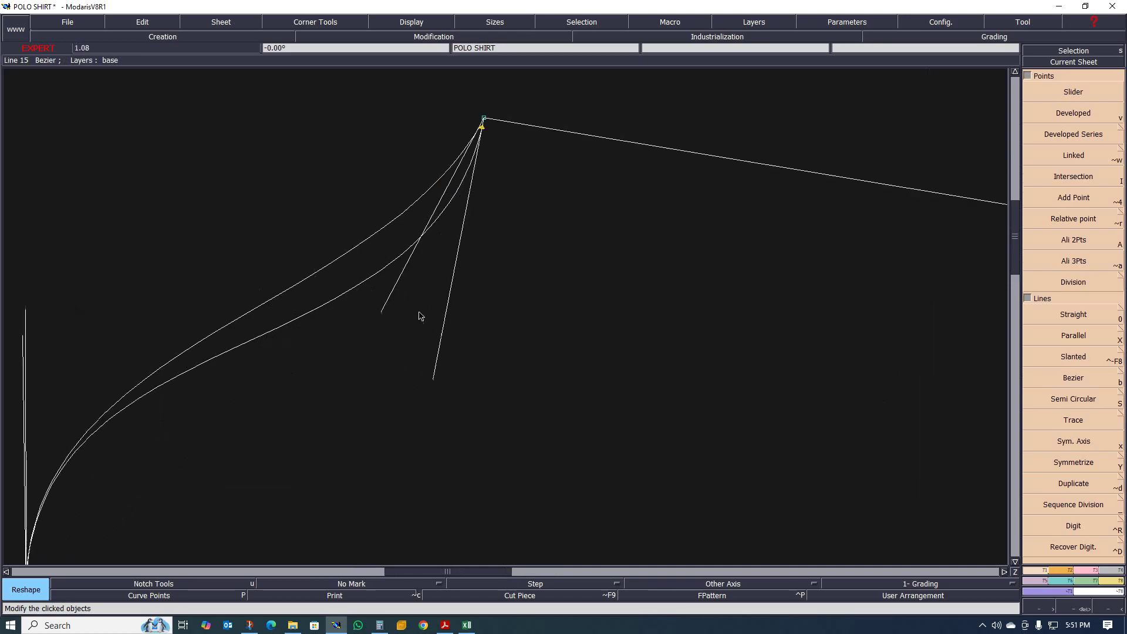
left_click_drag(381, 313, 426, 310)
Step: Inspect the two cap curves along their length and at the lower-left corner, comparing them with the armhole curves
scroll(327, 259, "down", 1)
scroll(131, 350, "up", 1)
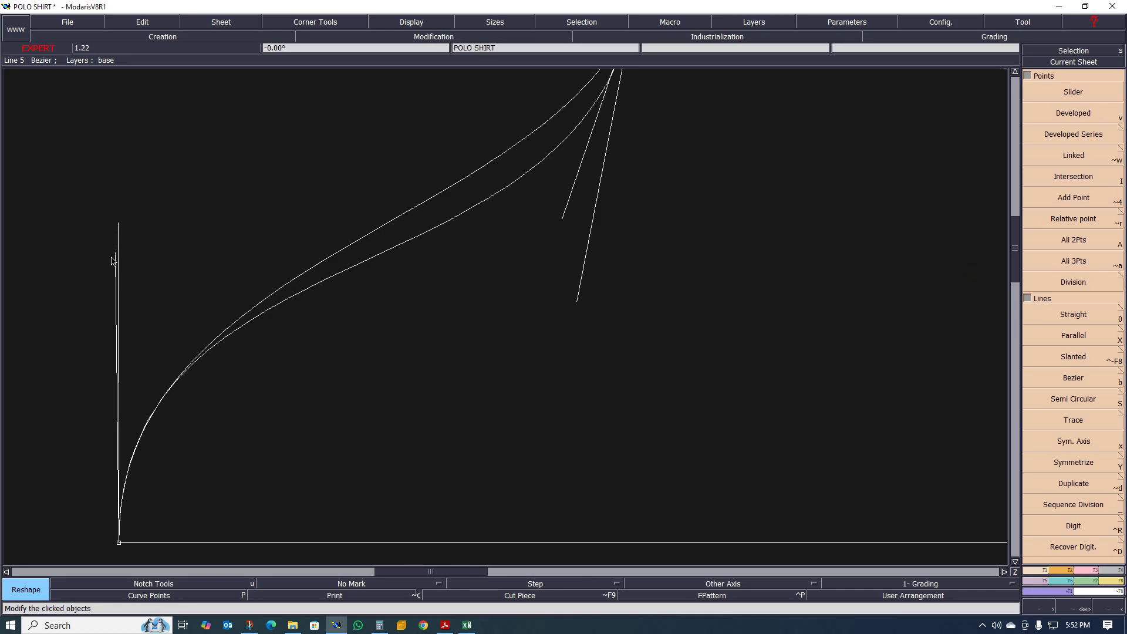
scroll(277, 179, "down", 2)
scroll(317, 239, "up", 1)
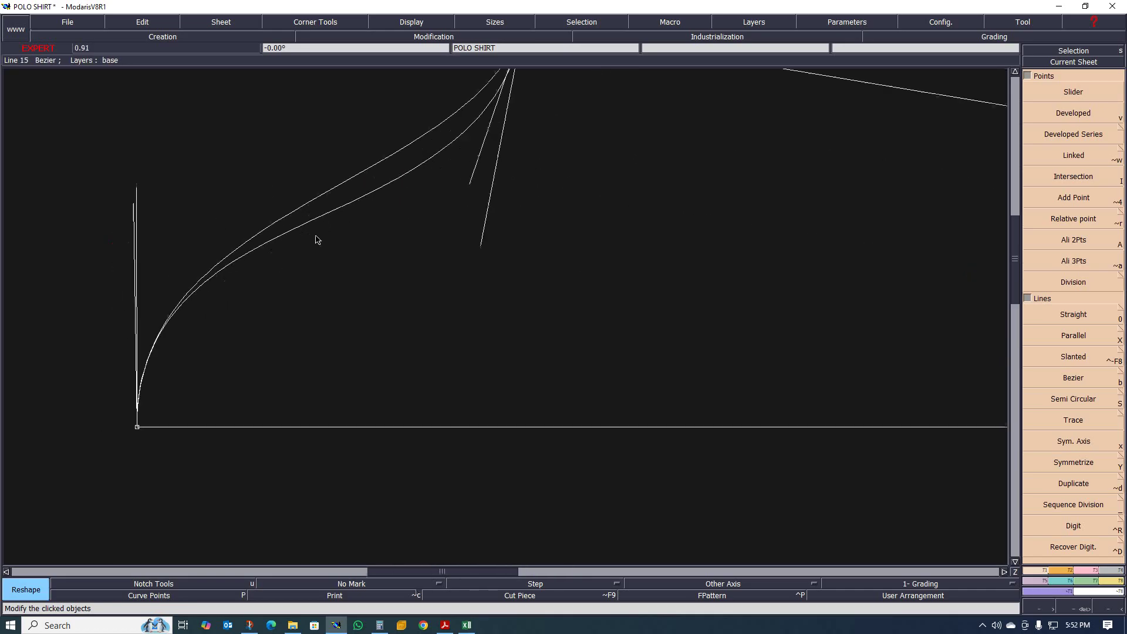
scroll(334, 258, "down", 3)
scroll(415, 316, "up", 2)
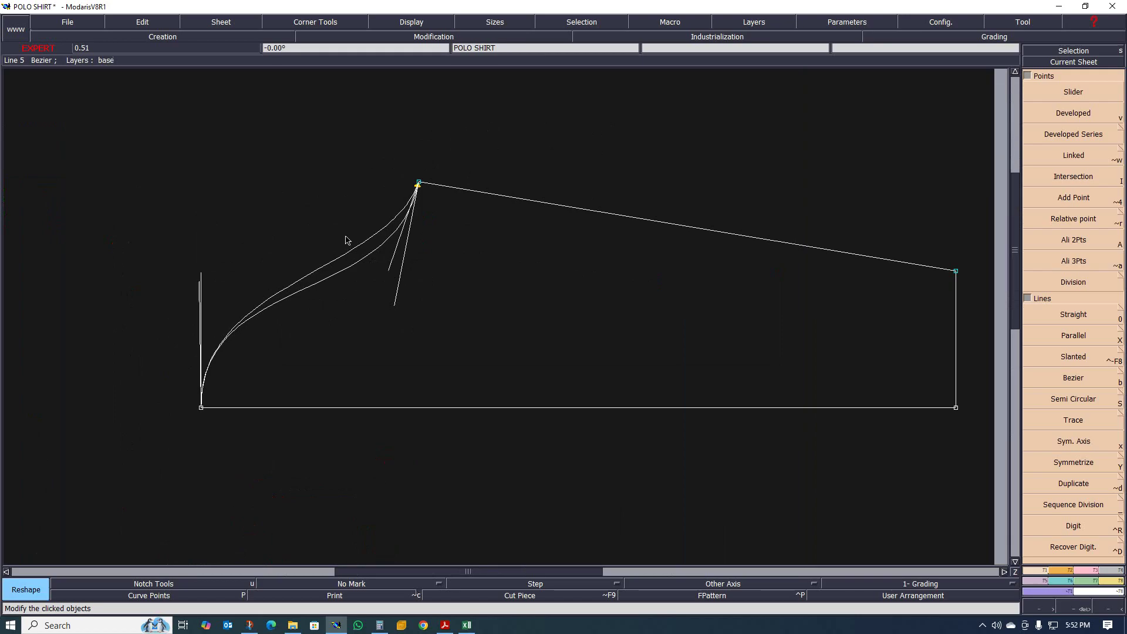
scroll(346, 240, "down", 2)
scroll(338, 215, "up", 1)
scroll(335, 234, "down", 2)
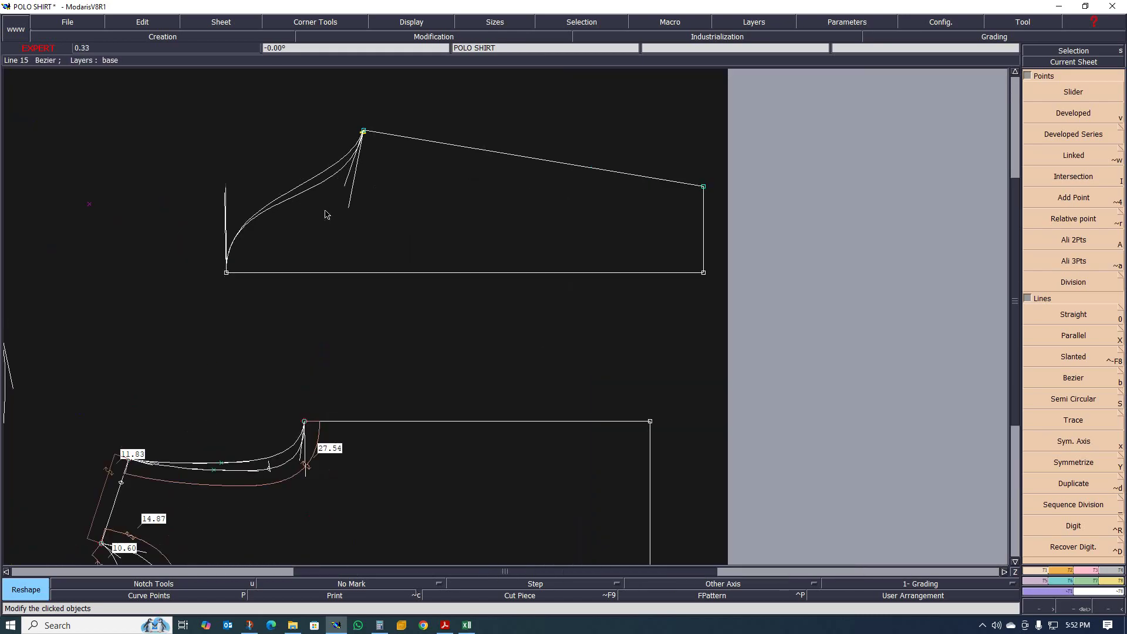
scroll(332, 241, "up", 1)
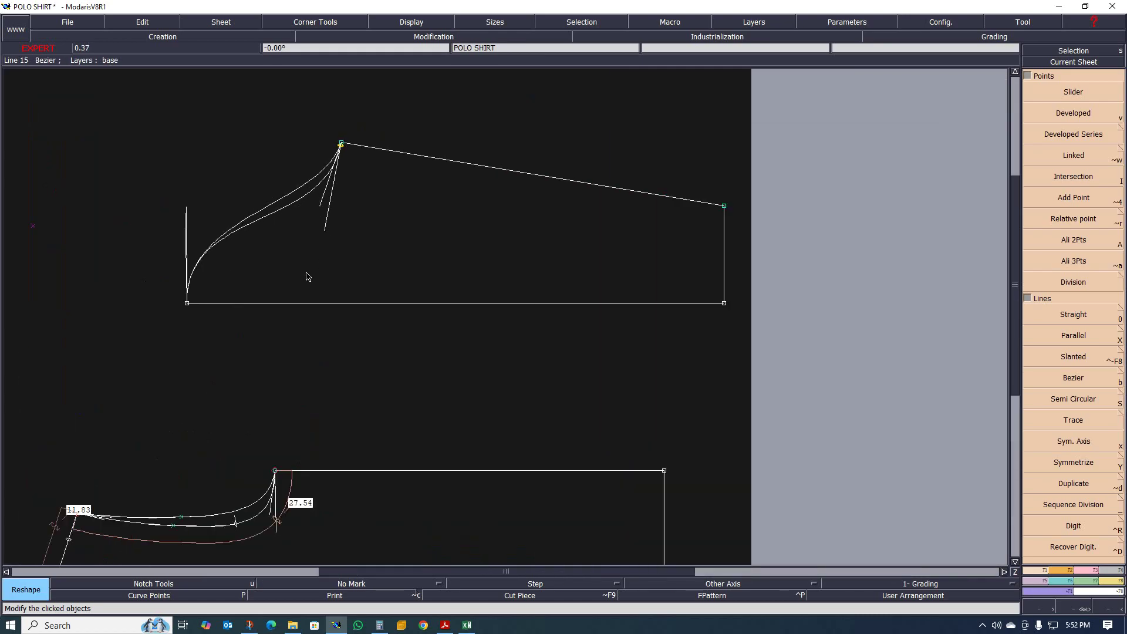
scroll(234, 252, "up", 3)
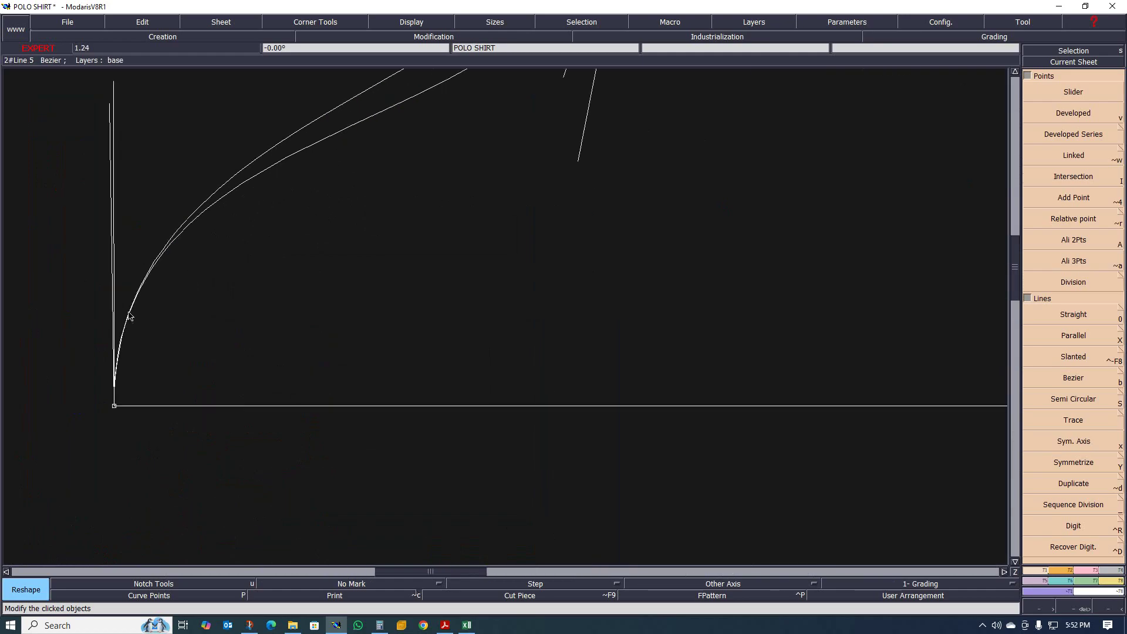
Step: Adjust the lower-left curve handles of the two sleeve cap curves so that the curves separate slightly near the centre line
scroll(129, 317, "down", 1)
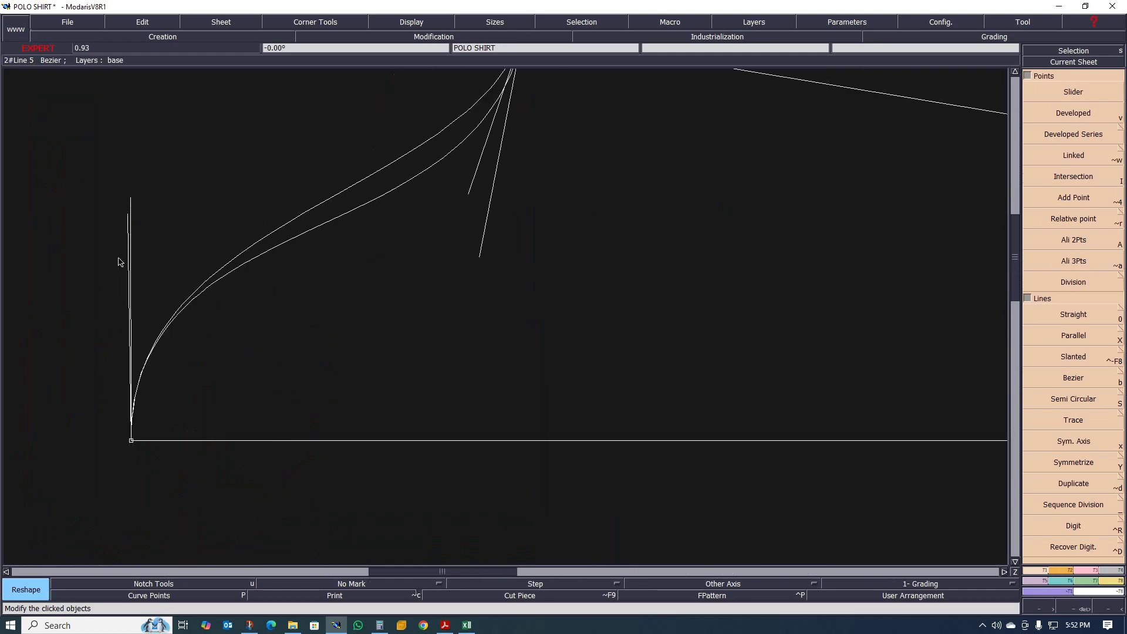
left_click(130, 200)
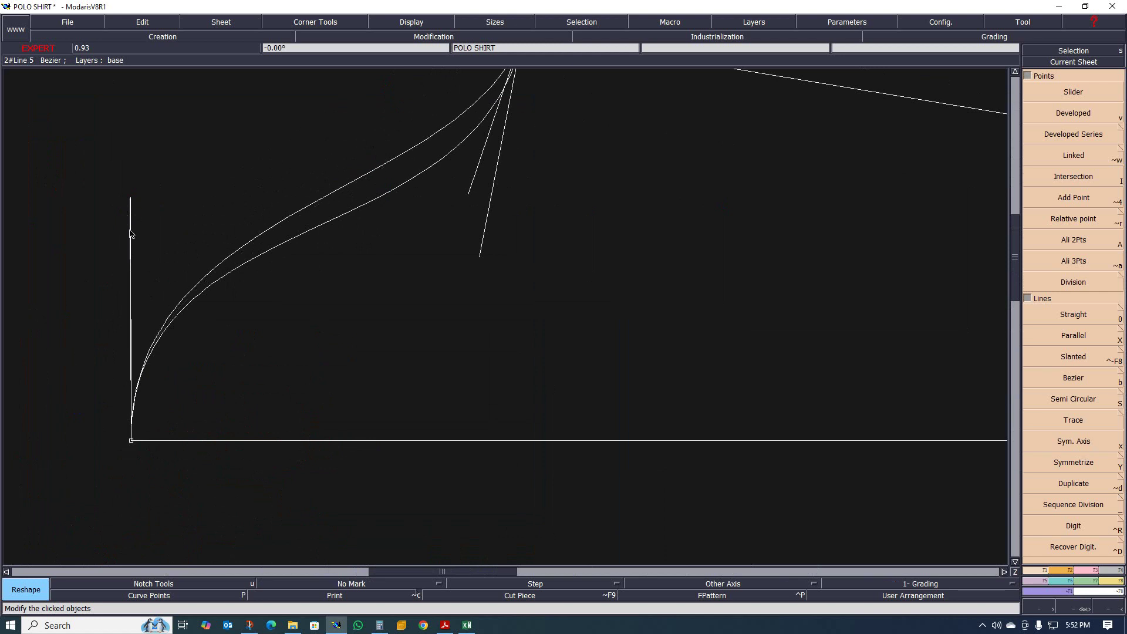
left_click(130, 232)
left_click(137, 209)
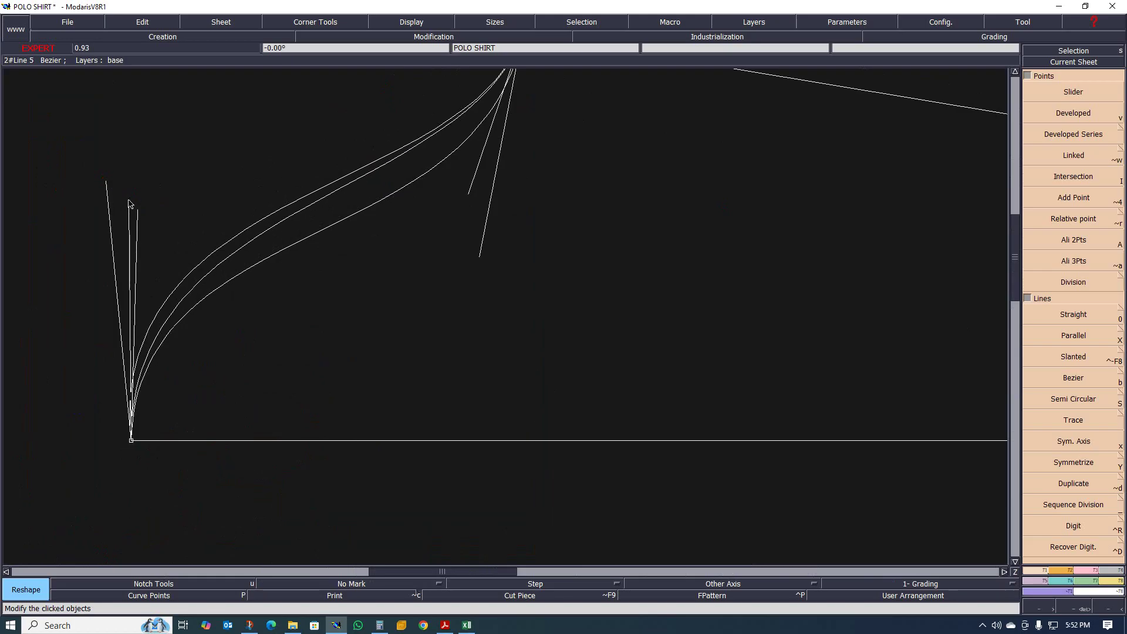
left_click(129, 208)
left_click(130, 207)
scroll(151, 188, "down", 1)
scroll(197, 224, "up", 1)
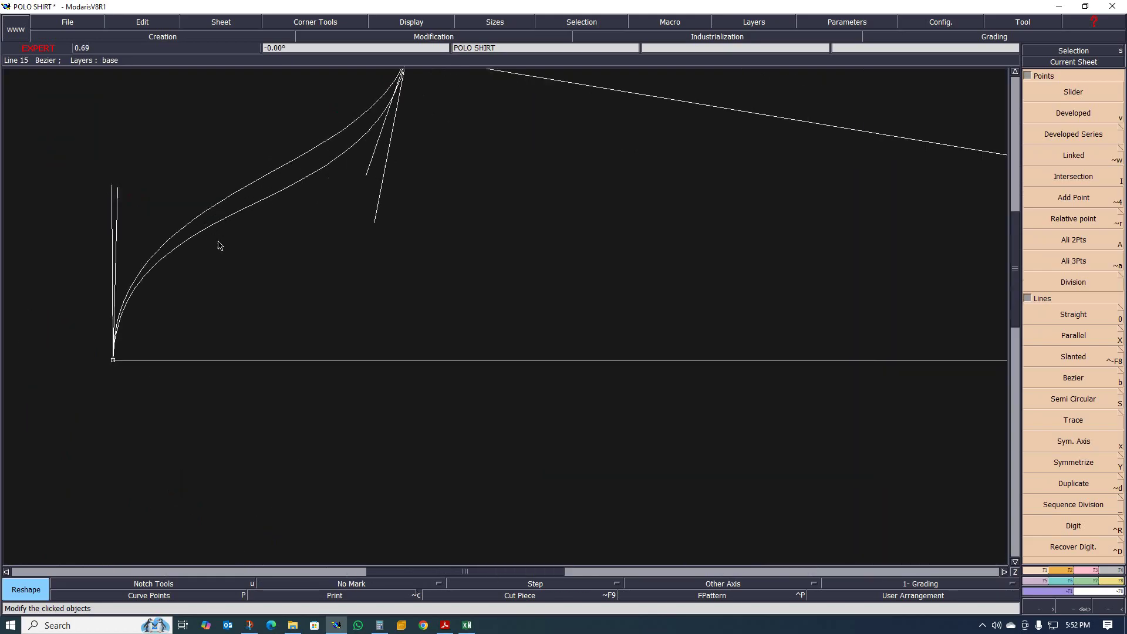
Step: Cut two sleeve half pieces from the draft, one along the inner cap curve and one along the outer cap curve
key("shift+c")
left_click(259, 250)
left_click(435, 267)
left_click(272, 185)
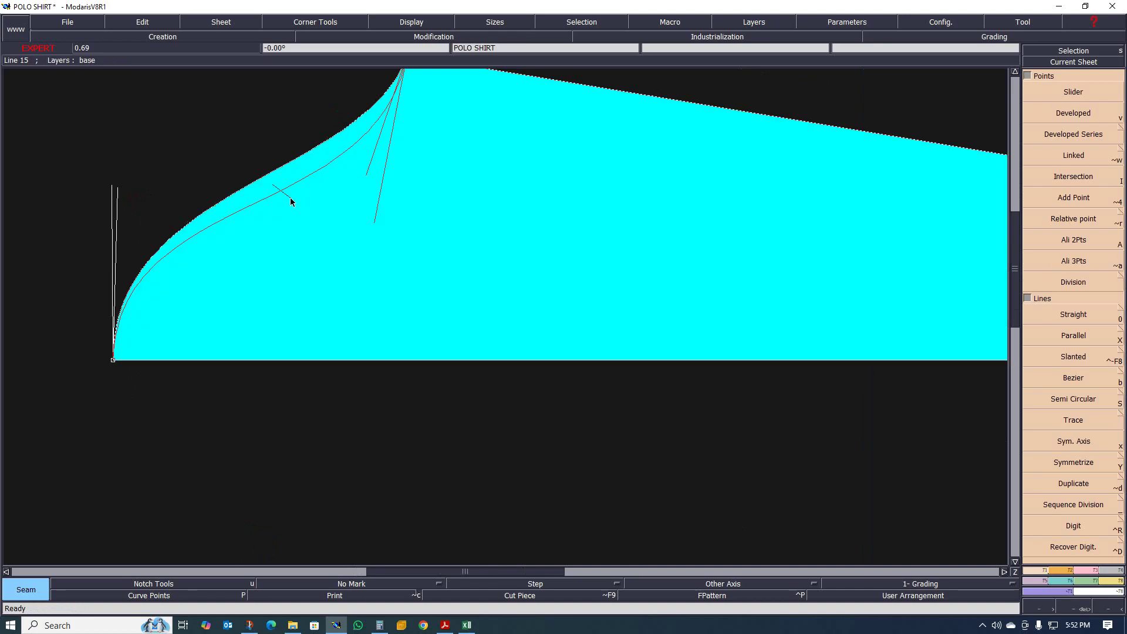
right_click(335, 233)
scroll(322, 262, "down", 3)
scroll(430, 297, "up", 1)
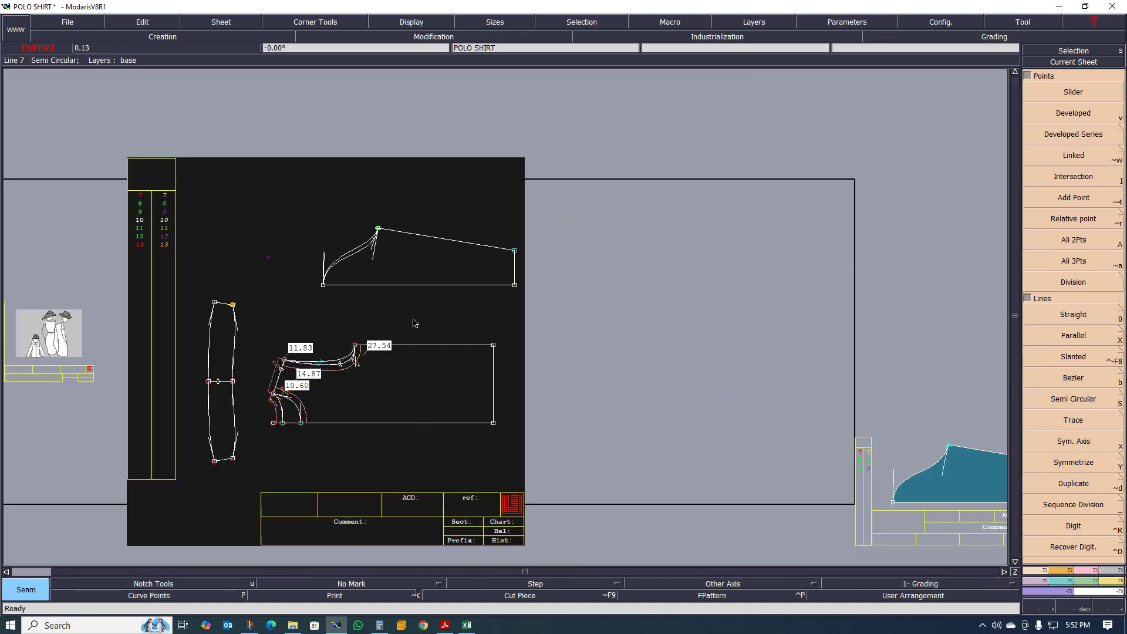
Step: Automatically arrange all the sheets on the desk
key("j")
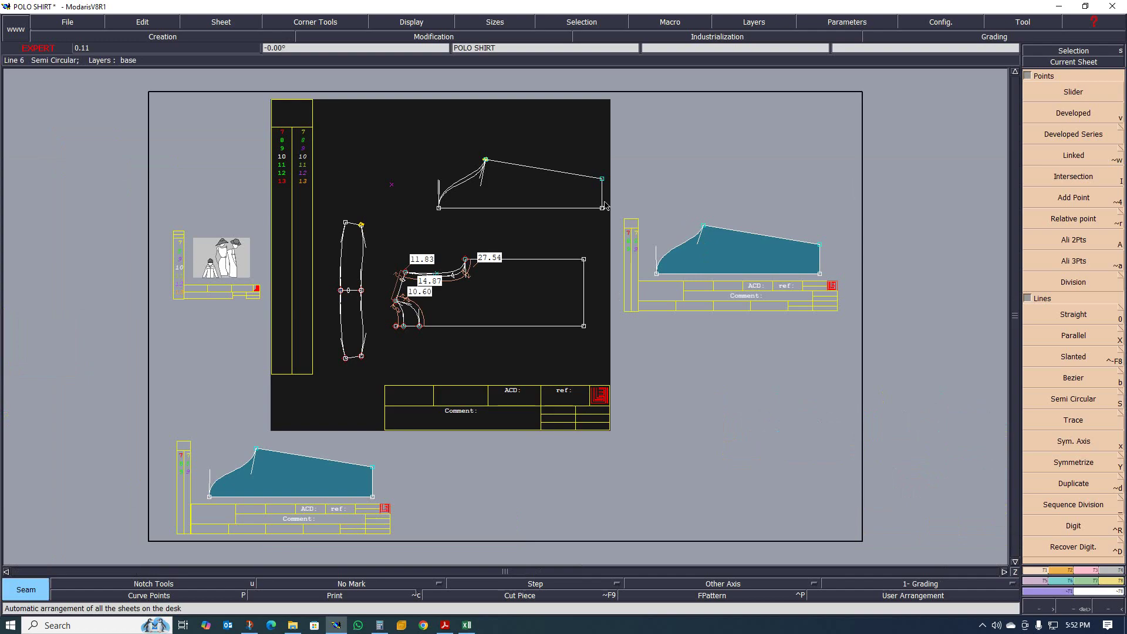
scroll(549, 235, "down", 2)
scroll(385, 364, "up", 2)
scroll(587, 251, "down", 3)
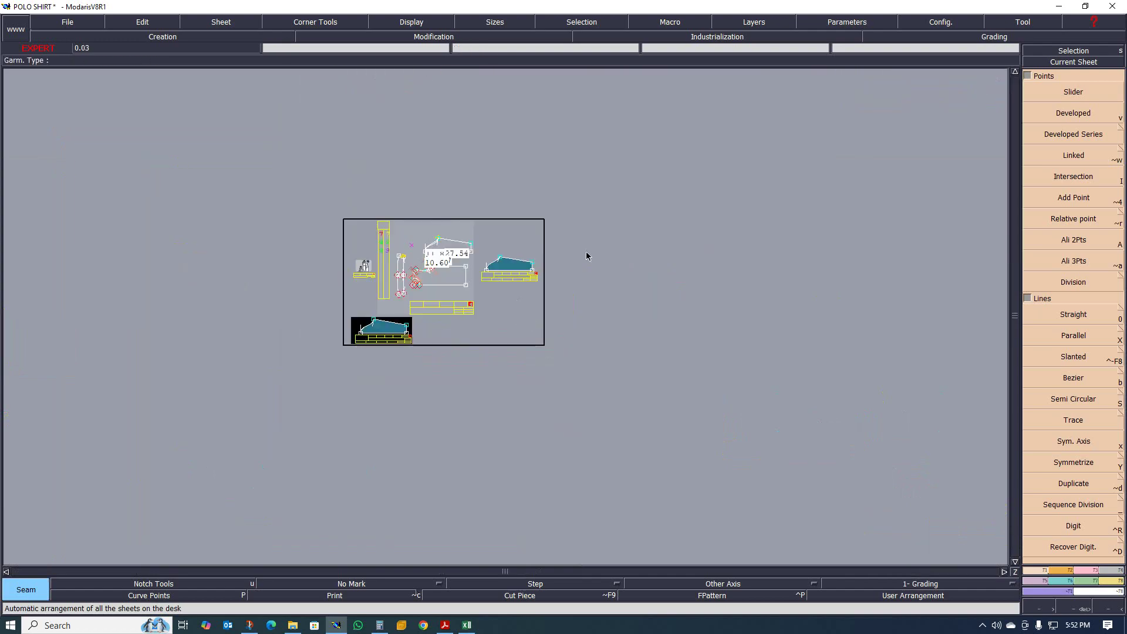
scroll(509, 279, "up", 2)
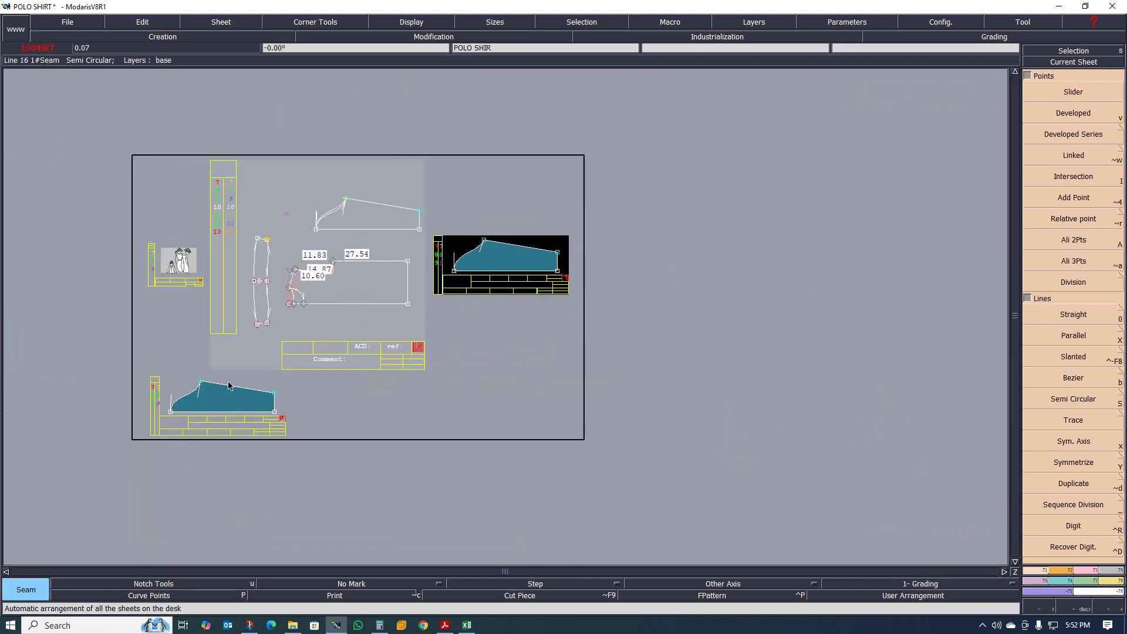
Step: Move the lower sleeve half directly beneath the other half and flip it with X symmetry
key("q")
left_click_drag(232, 388, 527, 317)
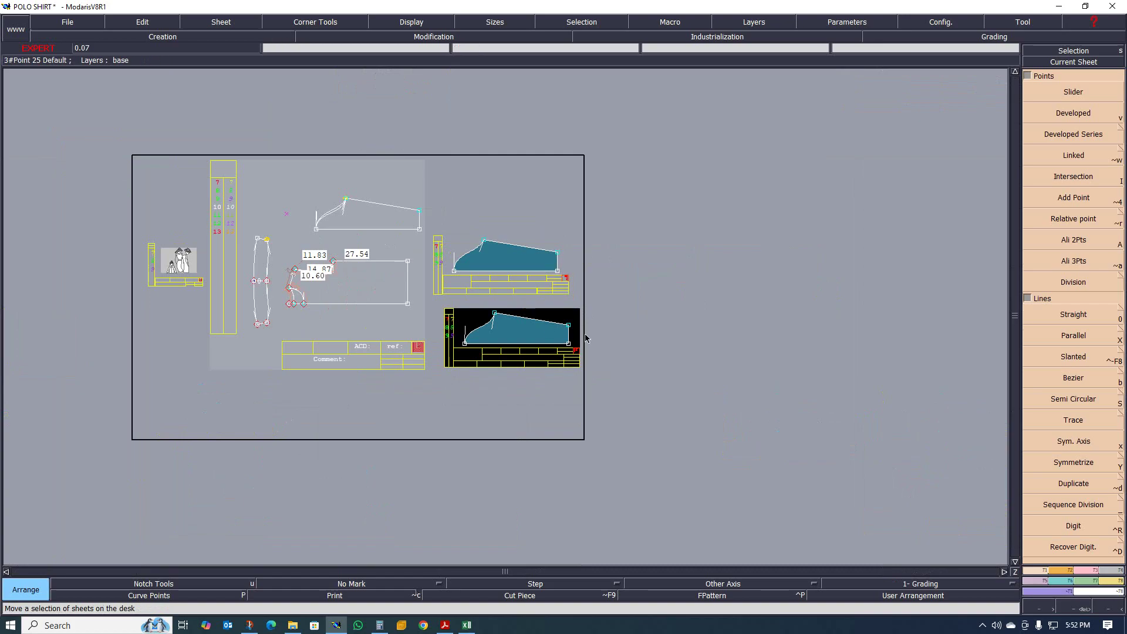
left_click(1061, 571)
left_click(1047, 291)
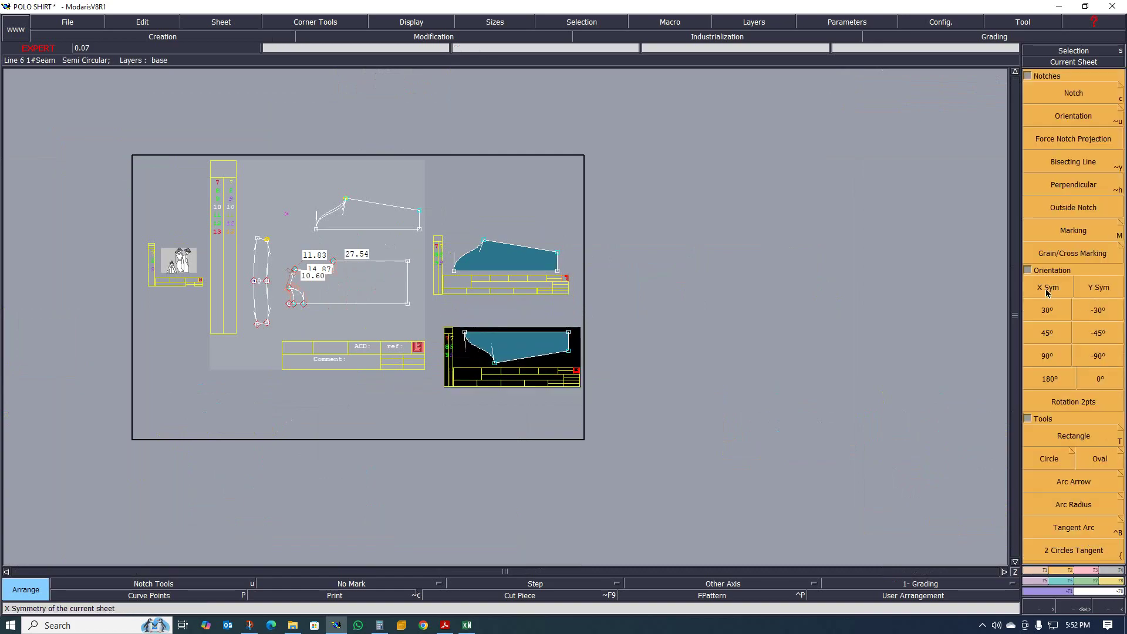
Step: Join the flipped sleeve half to the other half along their straight centre edges, matching the cap and hem points
left_click(1113, 581)
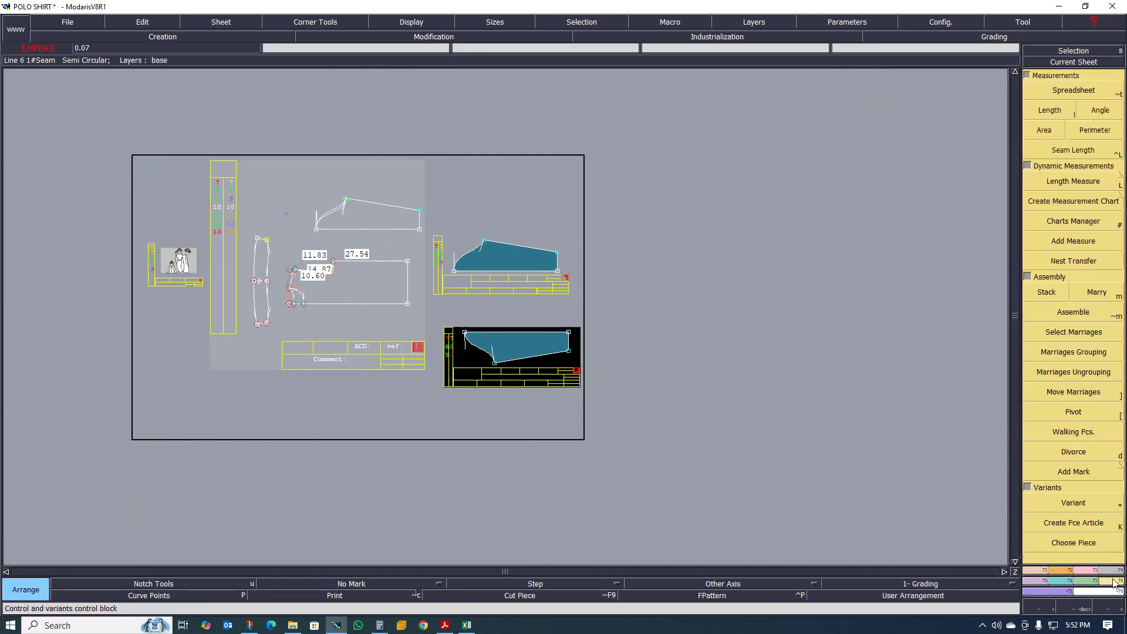
left_click(1040, 581)
left_click(1103, 154)
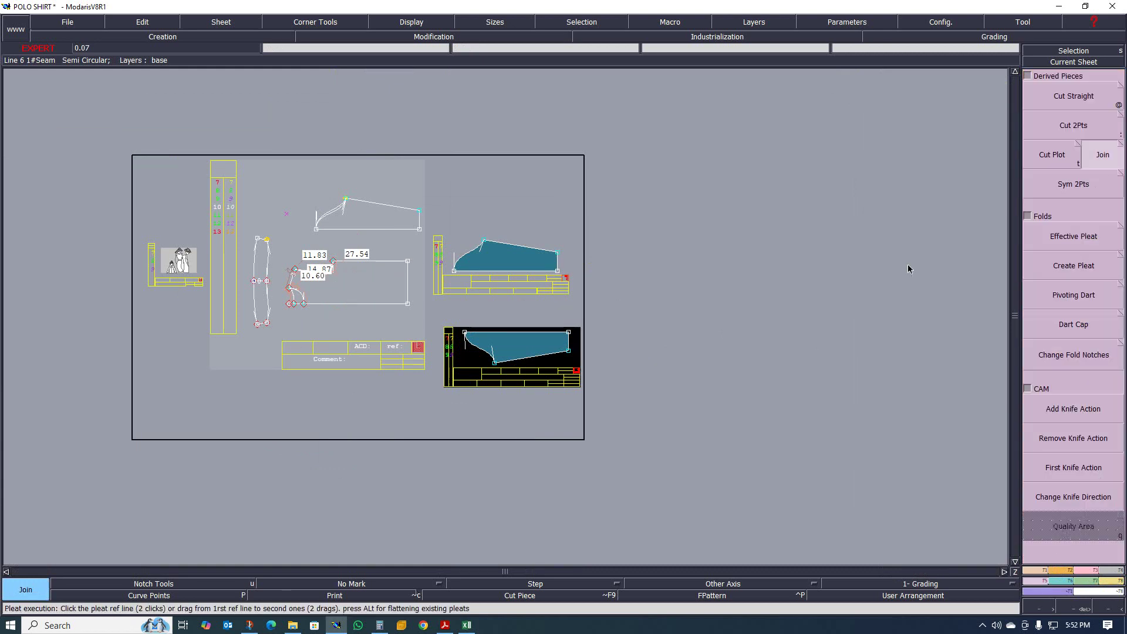
left_click(465, 332)
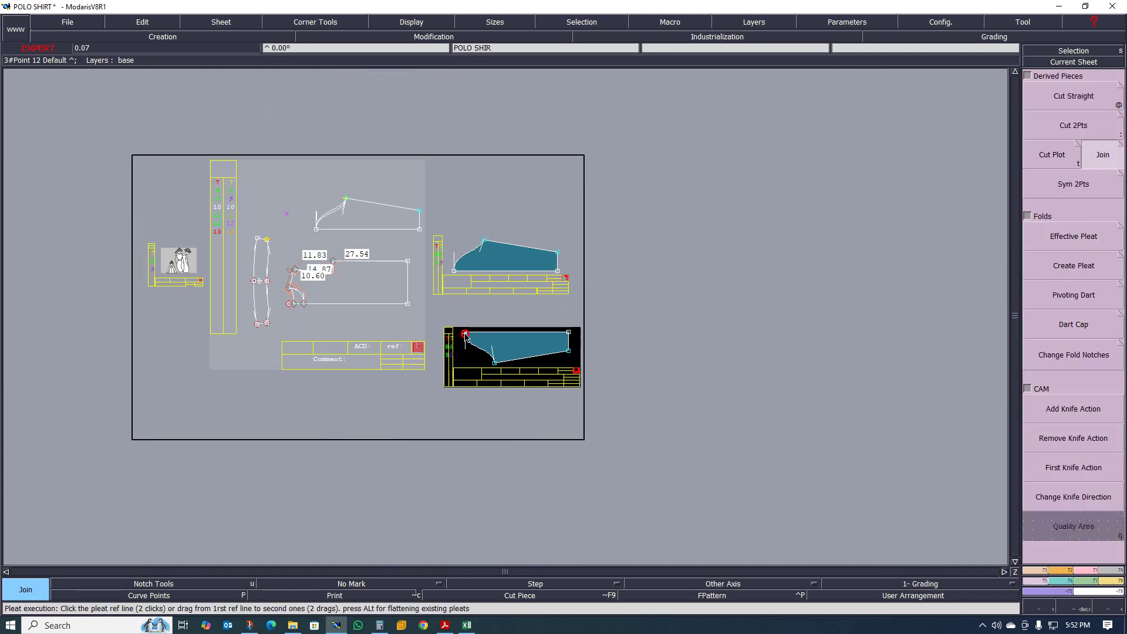
scroll(465, 284, "up", 1)
scroll(465, 284, "up", 1)
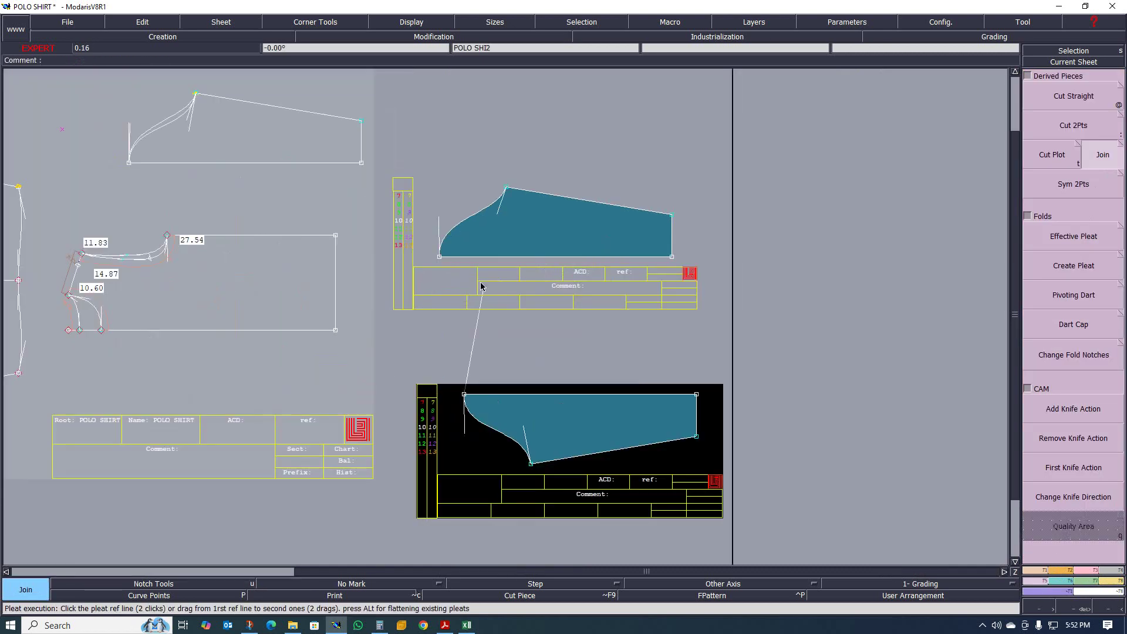
left_click(696, 394)
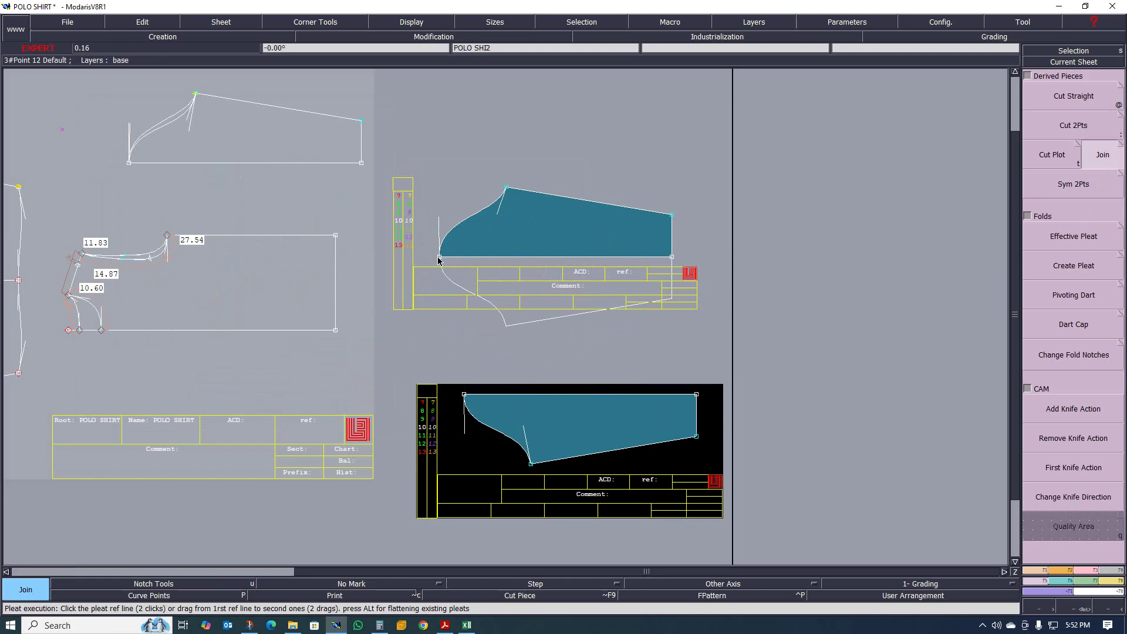
left_click(668, 259)
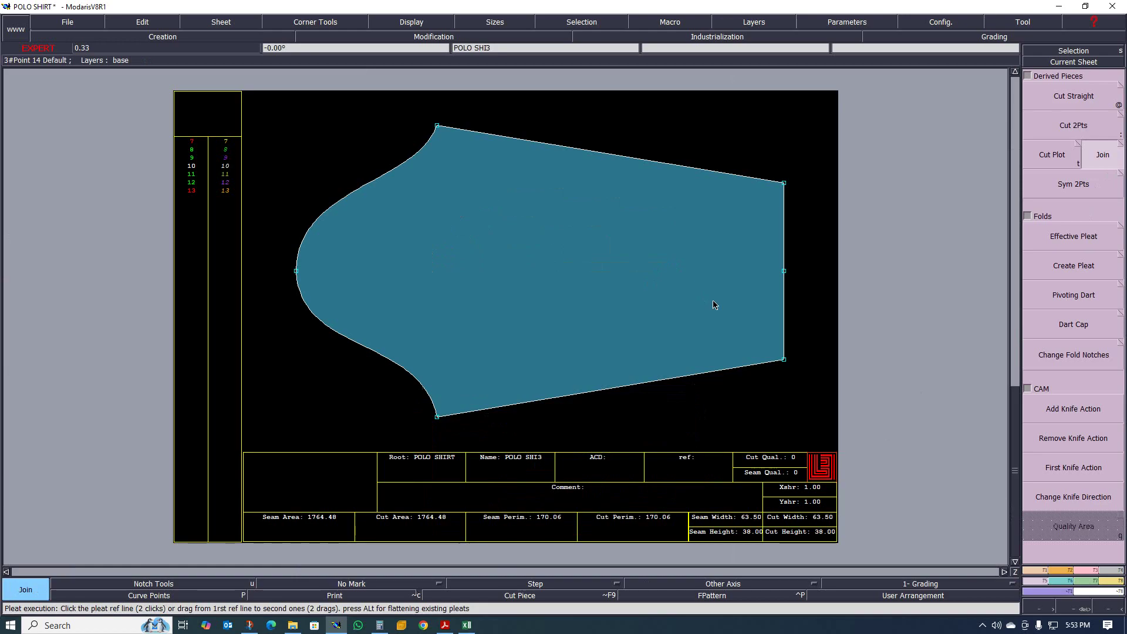
Step: Create a symmetry axis along the draft sleeve's centre line, starting at the cap's centre point
scroll(721, 341, "down", 1)
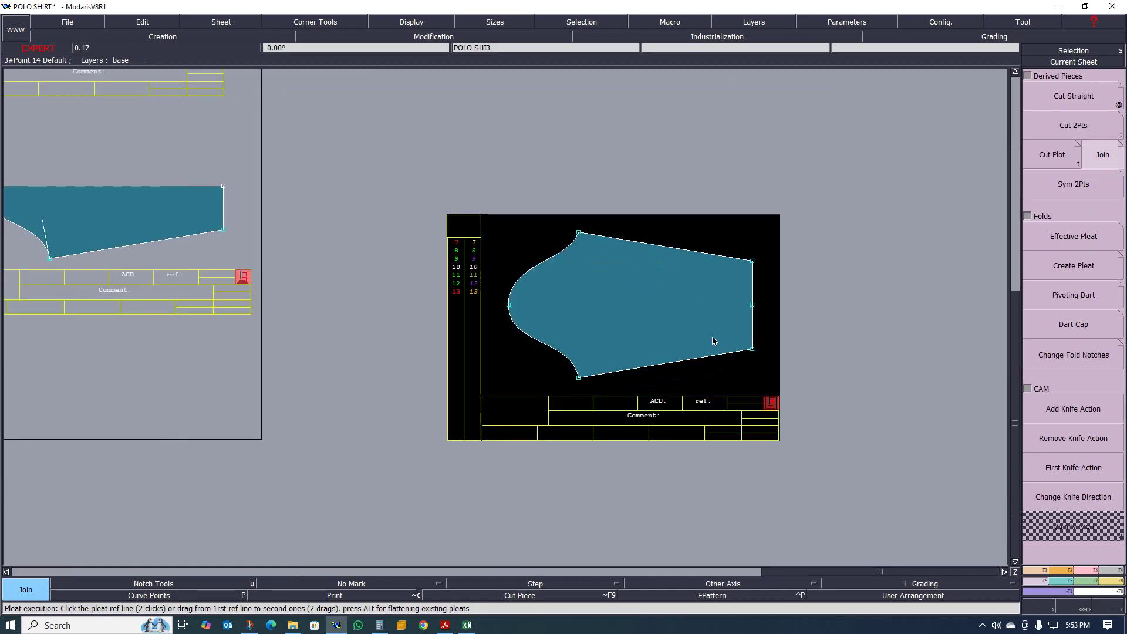
scroll(707, 323, "down", 2)
scroll(499, 240, "up", 3)
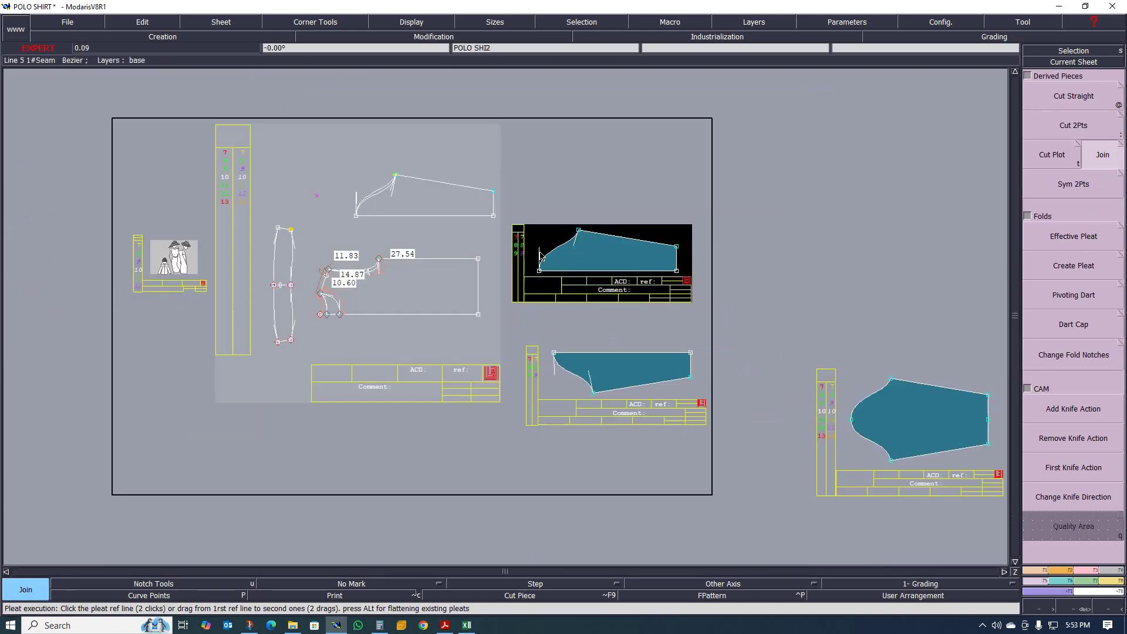
scroll(279, 156, "up", 2)
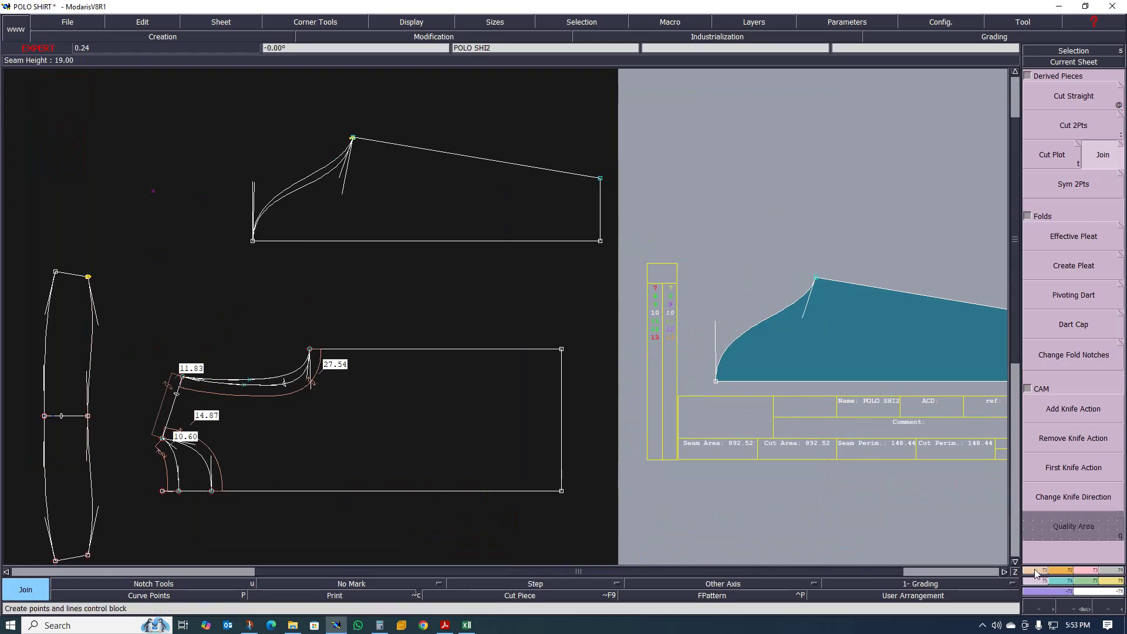
key("F1")
left_click(1074, 441)
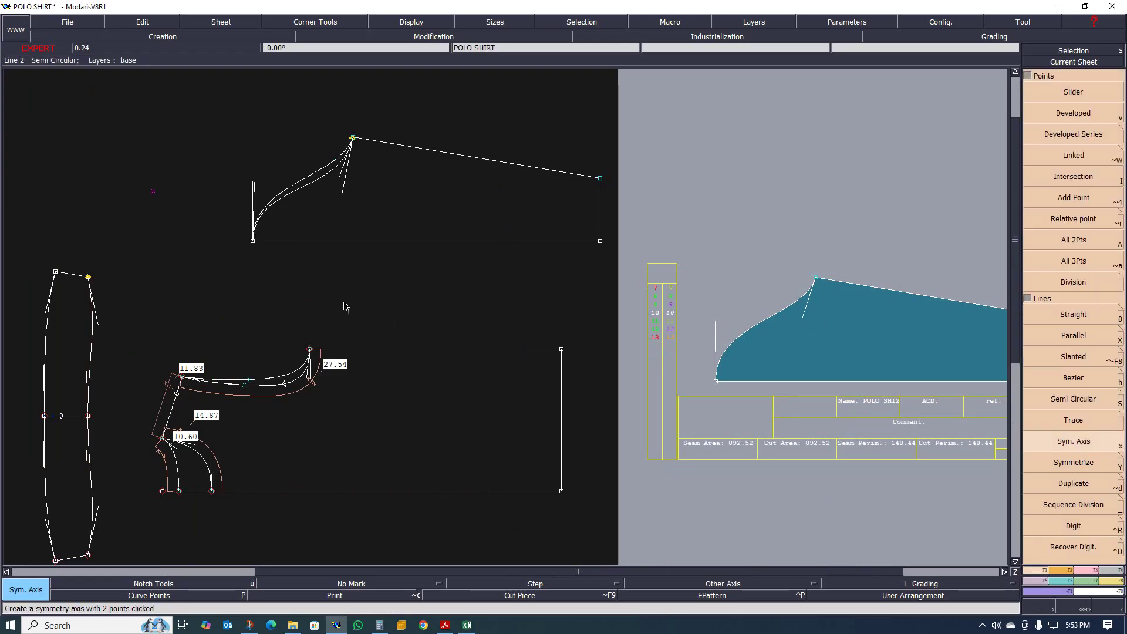
left_click(252, 241)
left_click(312, 240)
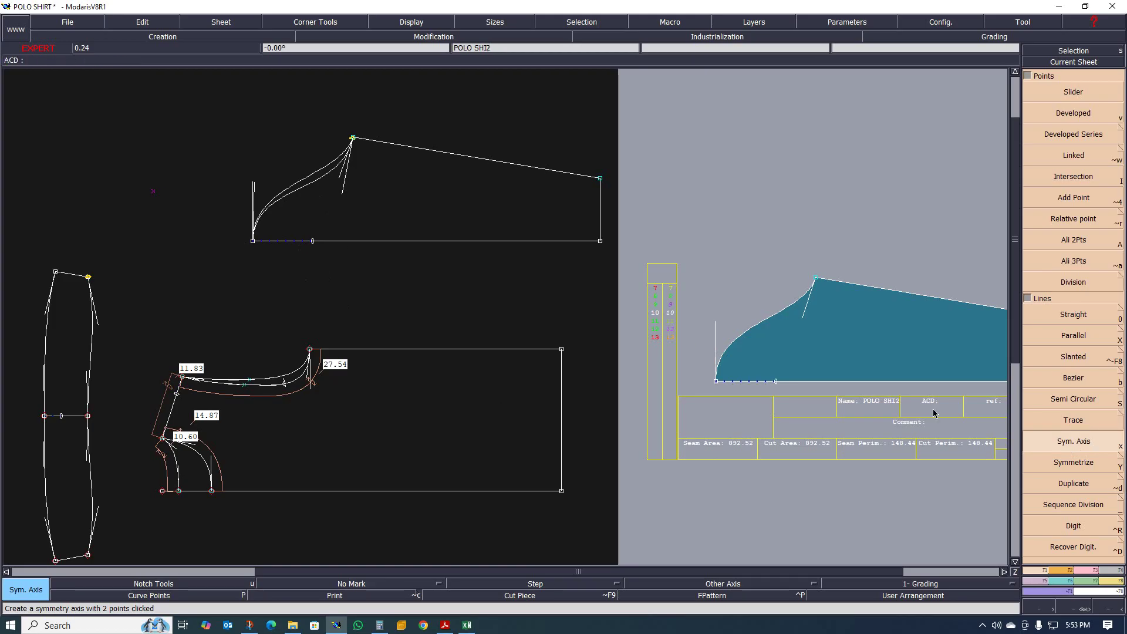
Step: Symmetrize the outer cap curve, the underarm seam and the hem line about the sleeve's centre axis
left_click(1074, 462)
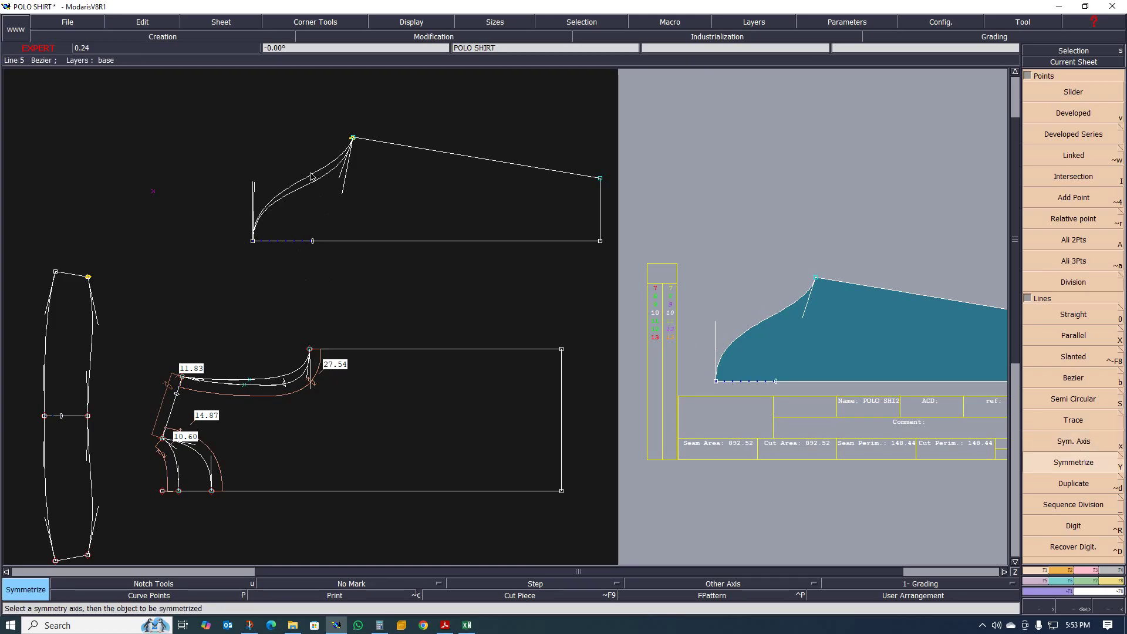
left_click(343, 202)
left_click(483, 163)
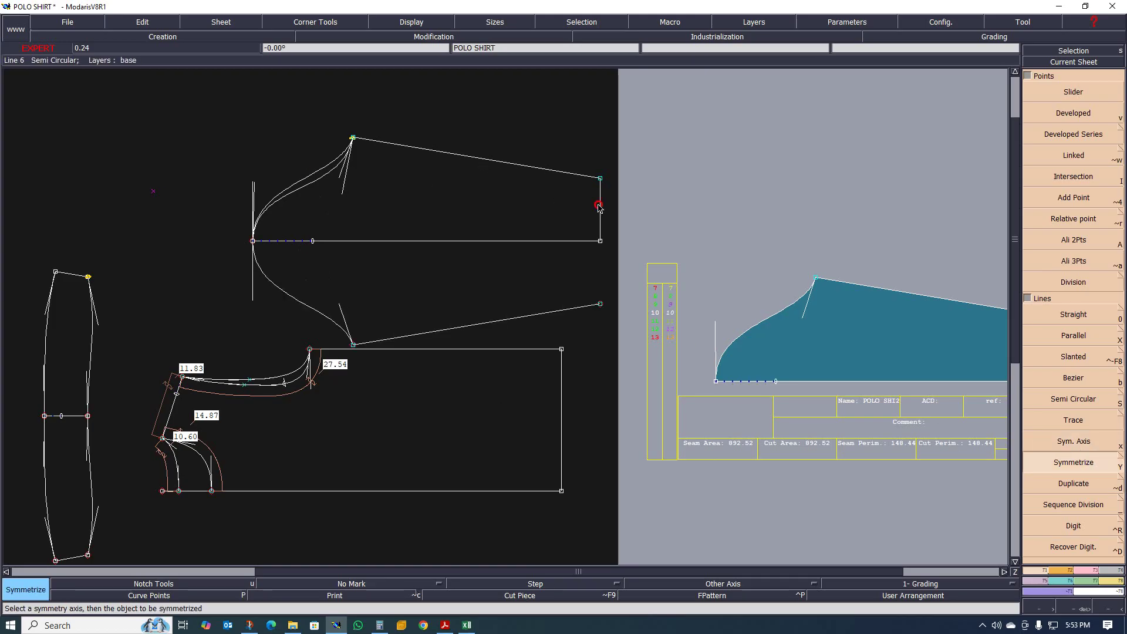
left_click(598, 207)
Step: Delete the original outer cap curve from the sleeve's upper half, accepting the suppression of the dependent piece
scroll(308, 176, "up", 2)
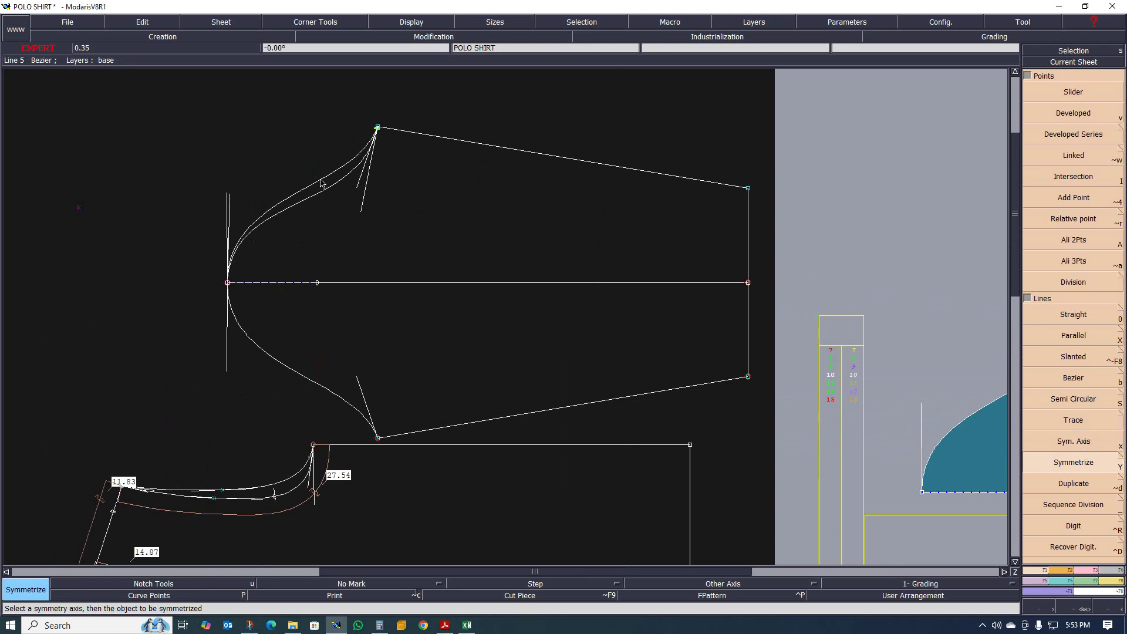
key("Delete")
left_click(322, 184)
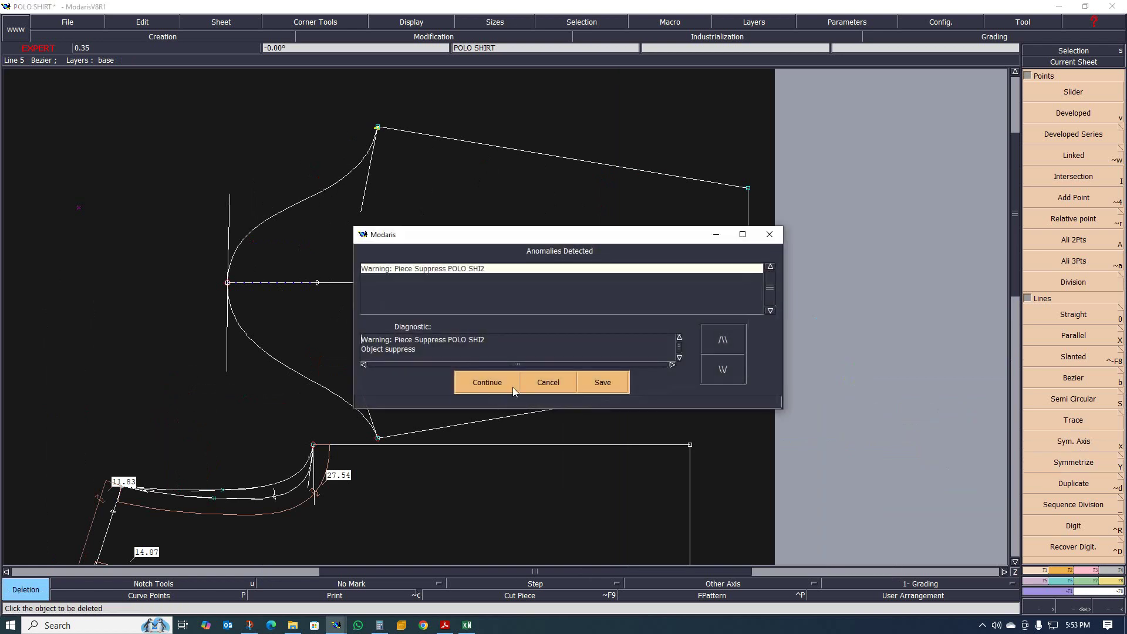
left_click(557, 384)
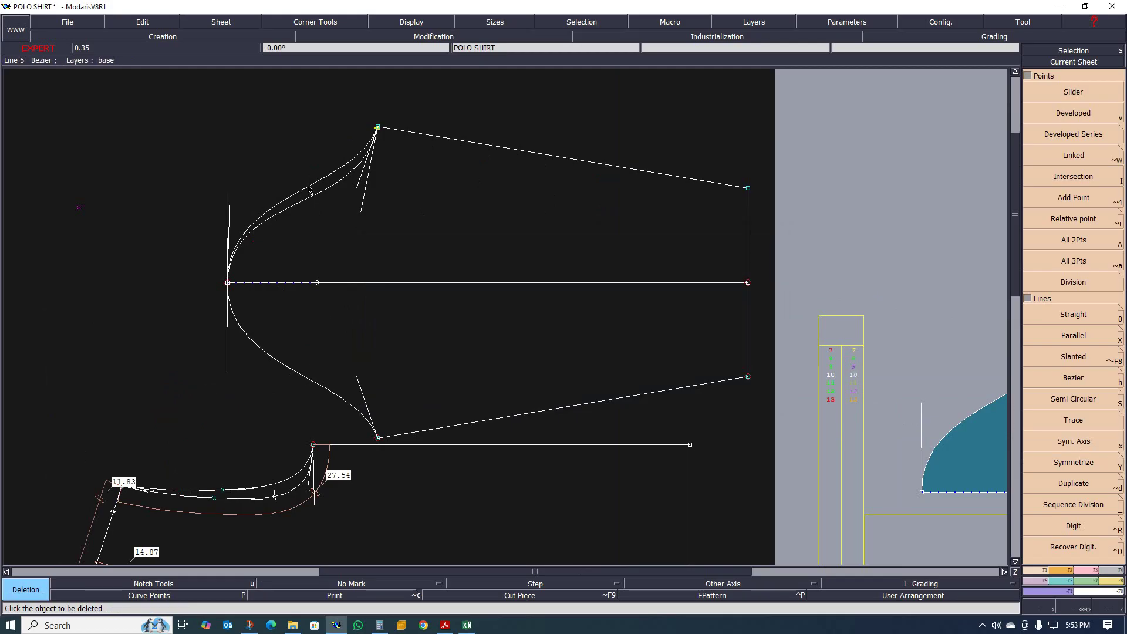
left_click(310, 189)
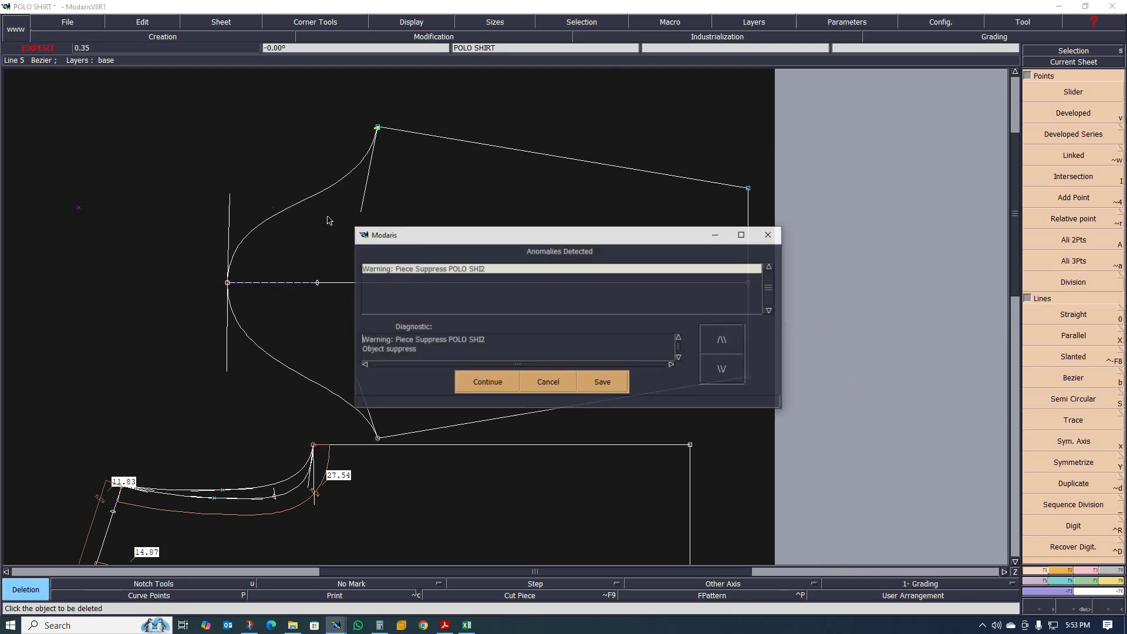
left_click(490, 381)
Step: Attach the hem's centre point and the lower end point of the mirrored cap curve to their sleeve lines
scroll(534, 283, "down", 1)
scroll(466, 252, "up", 3)
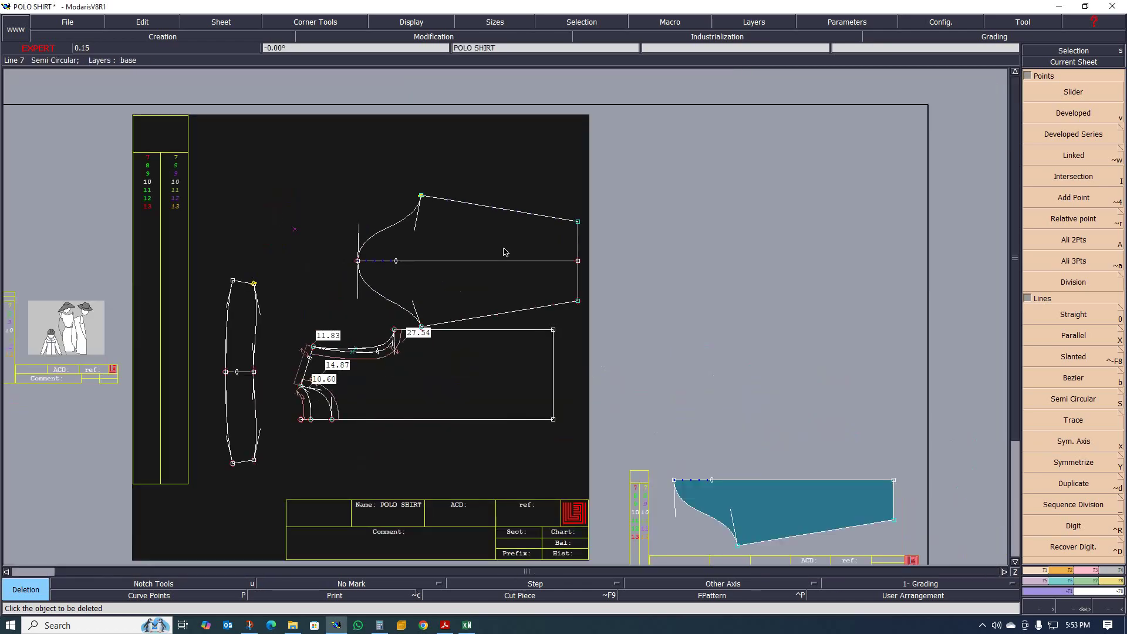
scroll(510, 253, "up", 1)
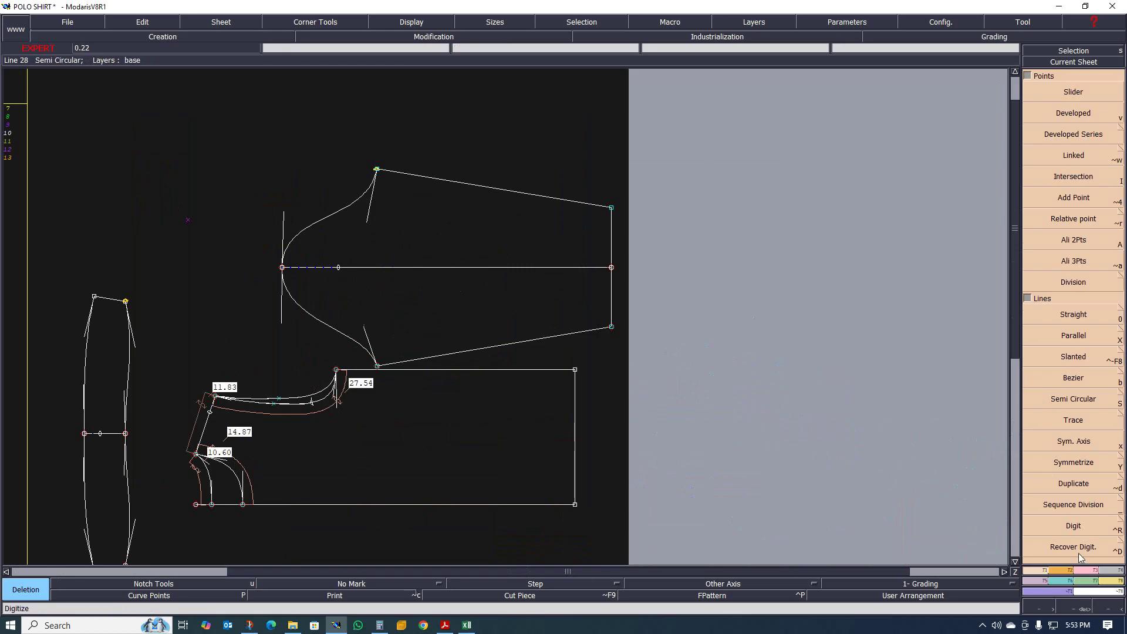
left_click(1086, 573)
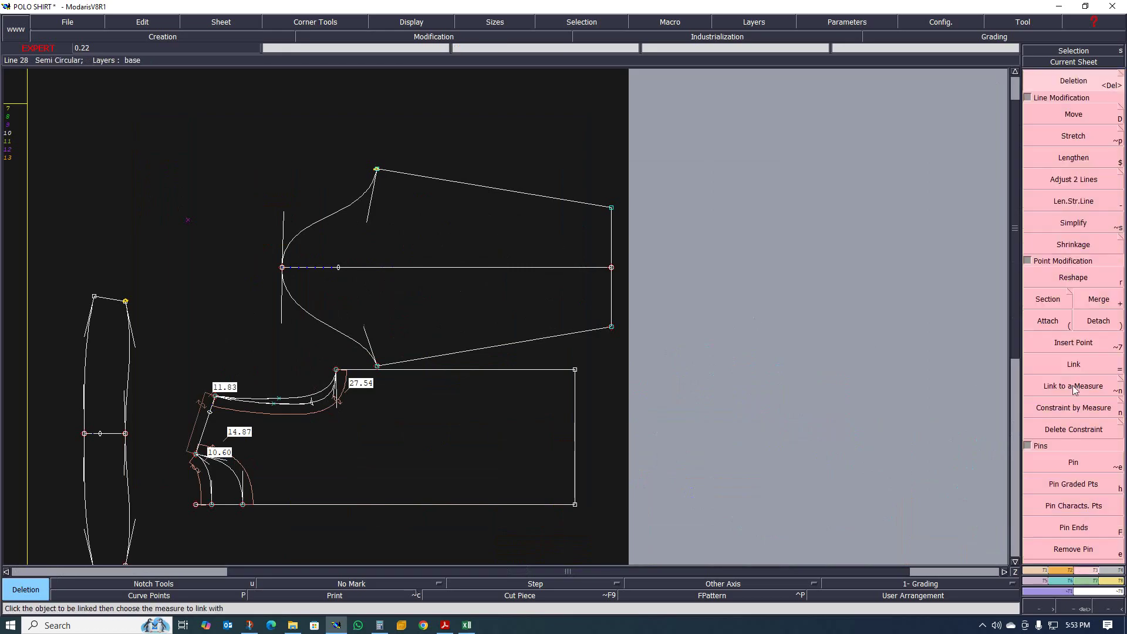
left_click(1048, 320)
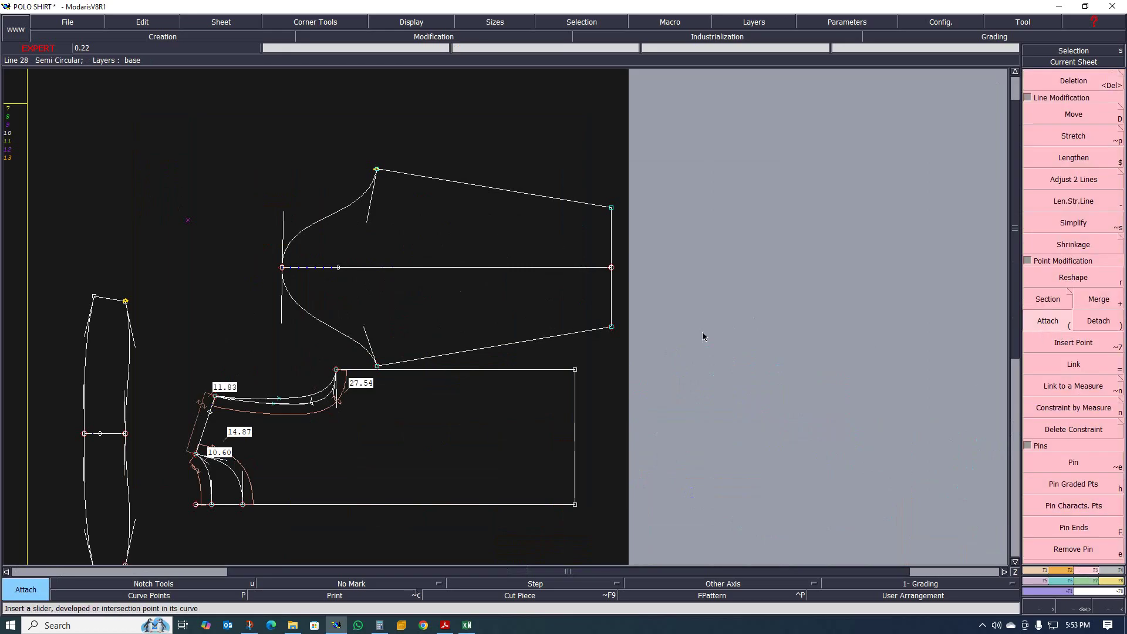
left_click(612, 268)
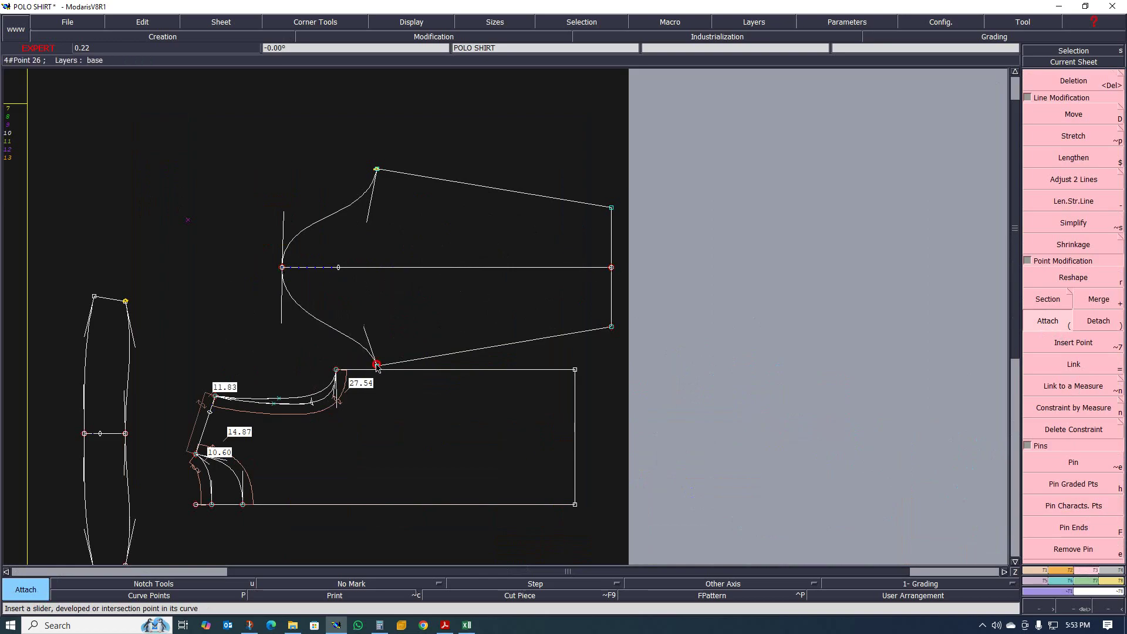
scroll(611, 331, "up", 3)
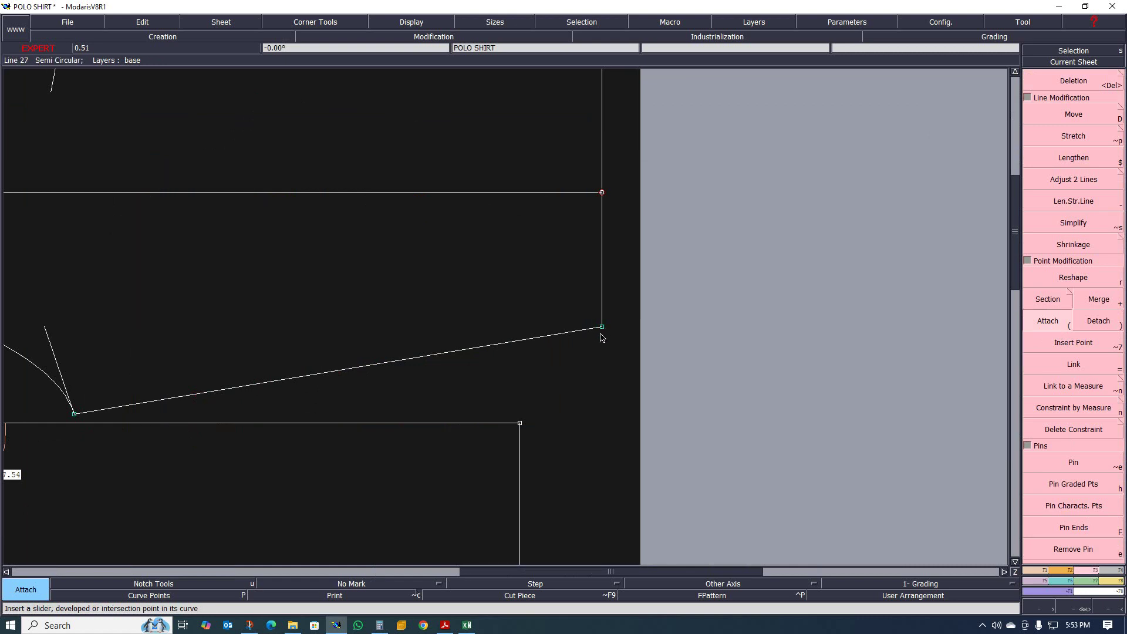
scroll(594, 358, "down", 3)
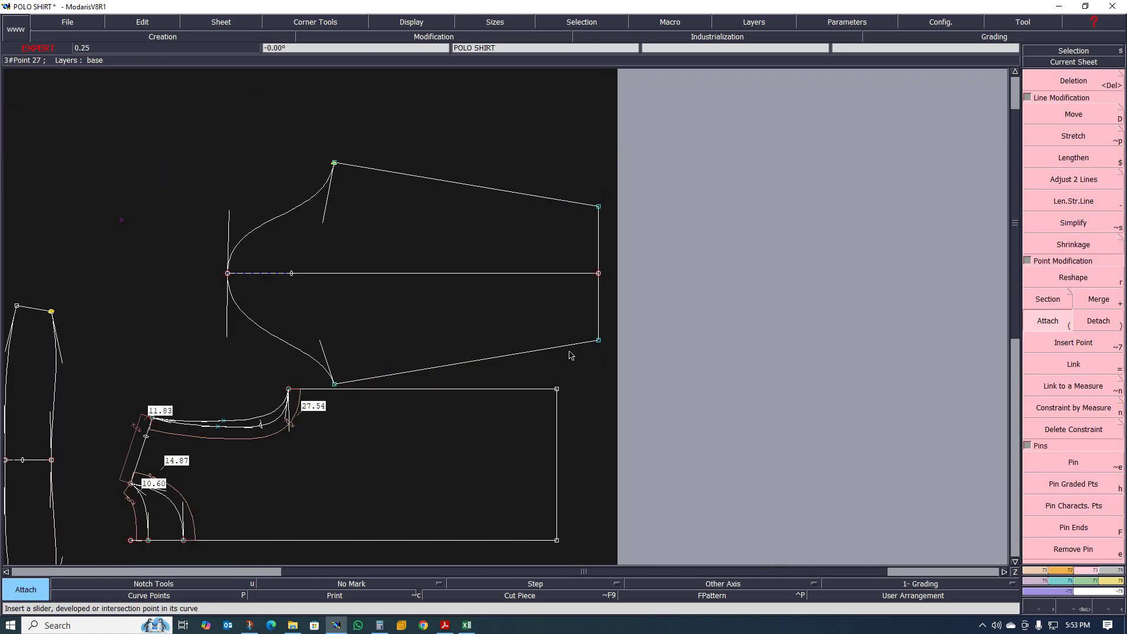
Step: Delete the straight centre line of the draft sleeve, accepting the suppression of the dependent piece
scroll(569, 355, "down", 1)
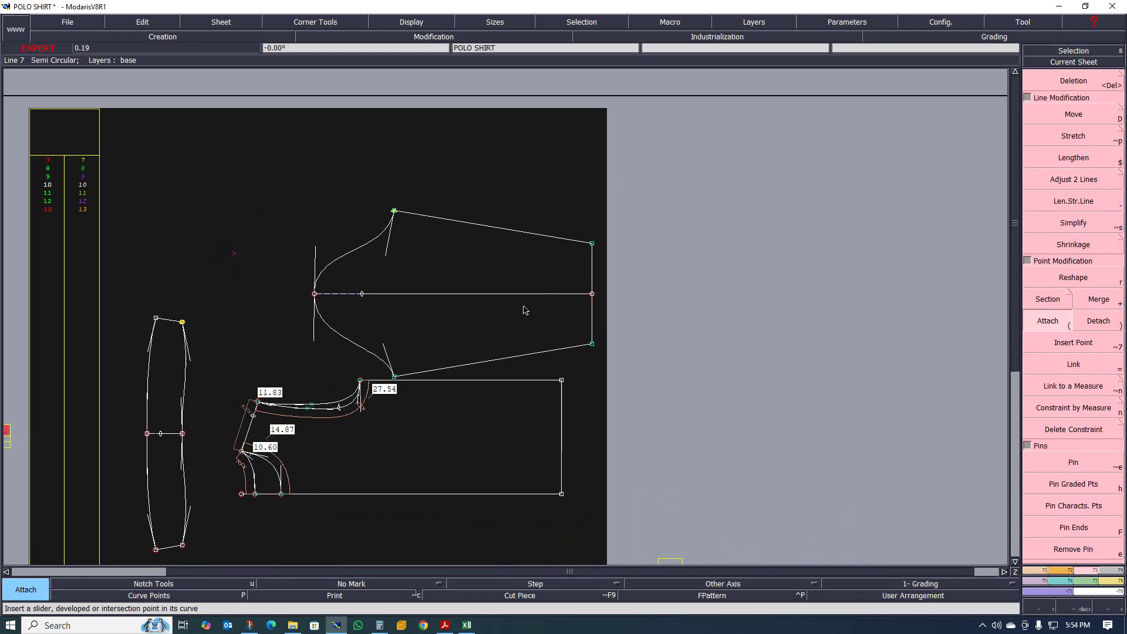
scroll(456, 244, "up", 2)
key("space")
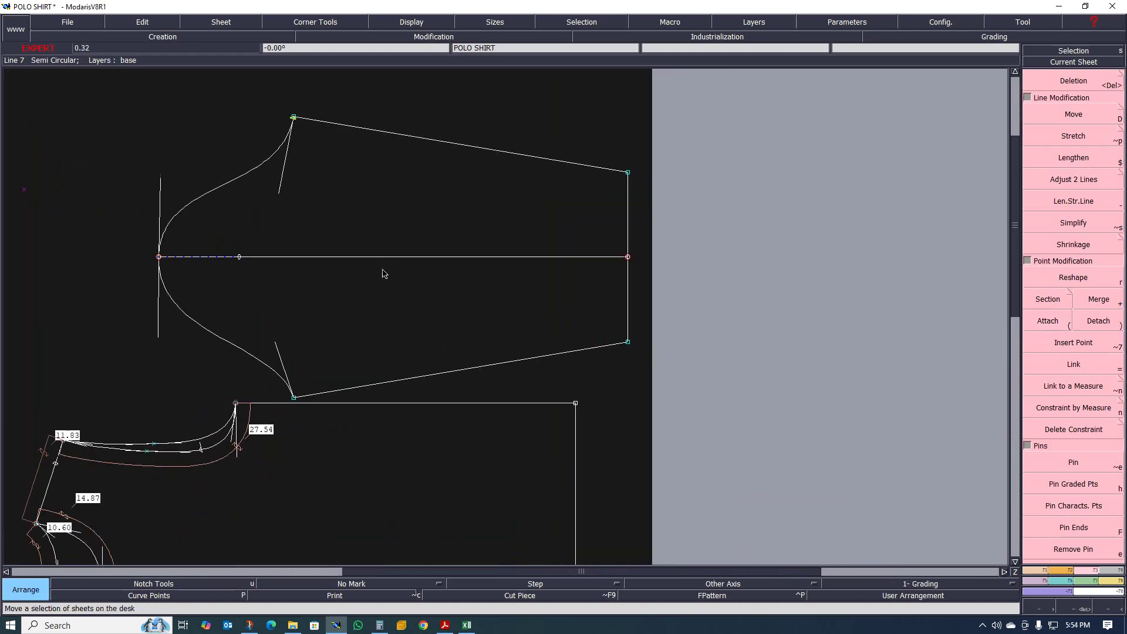
left_click(382, 260)
left_click(375, 262)
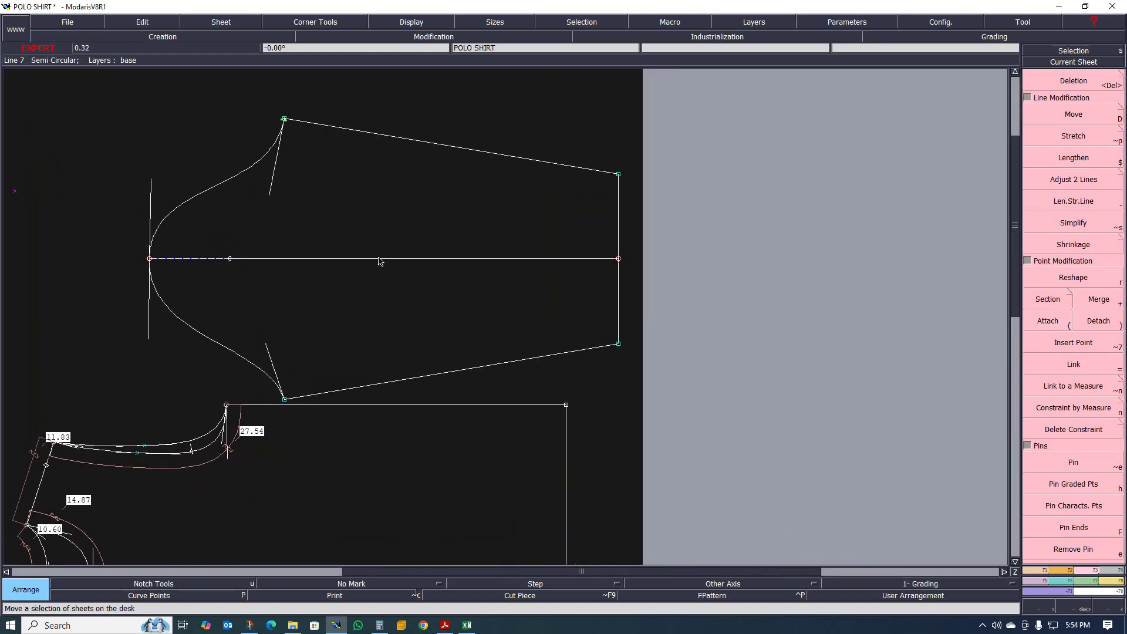
key("Delete")
left_click(382, 258)
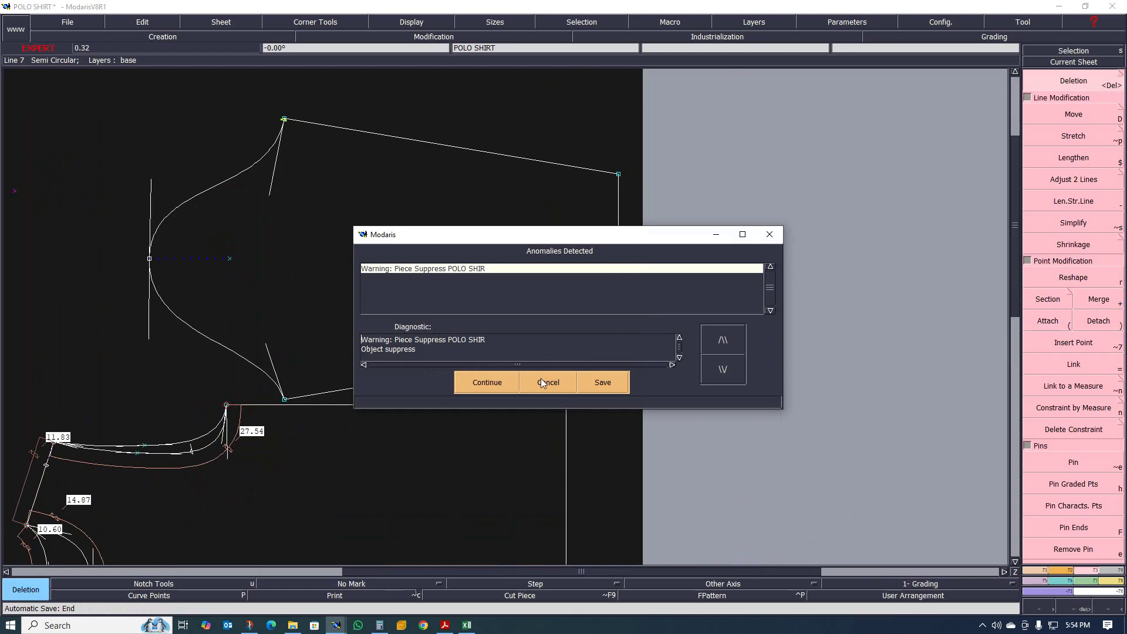
left_click(498, 383)
Step: Create a developed point on the sleeve's lower cap curve, referenced to the lower underarm corner
scroll(498, 375, "down", 2)
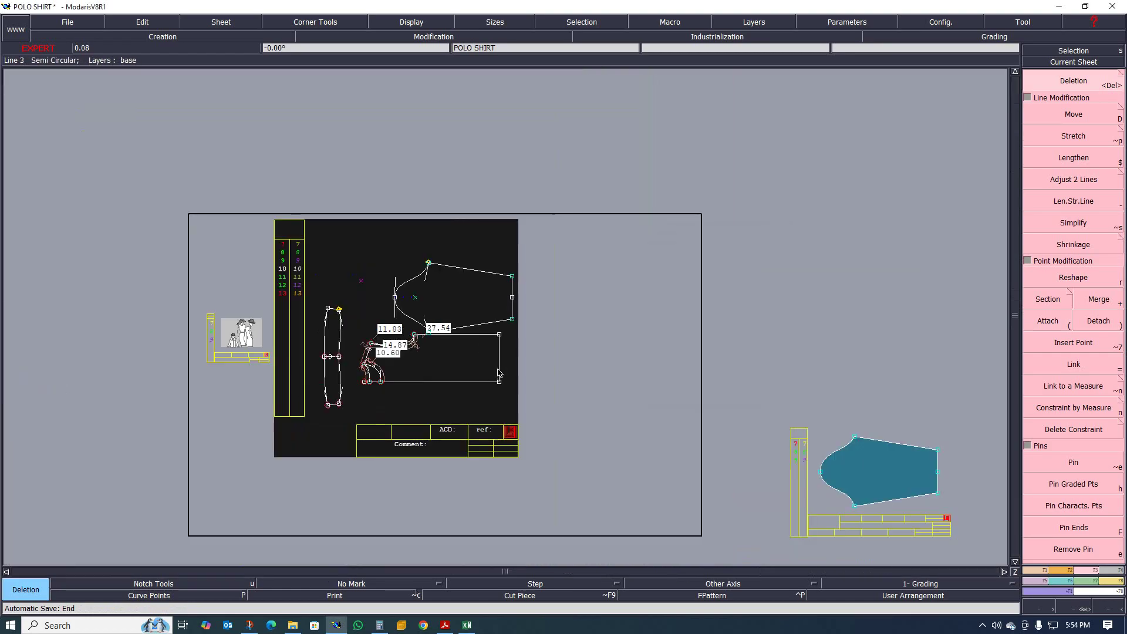
scroll(497, 374, "up", 3)
scroll(463, 284, "down", 3)
scroll(464, 270, "up", 1)
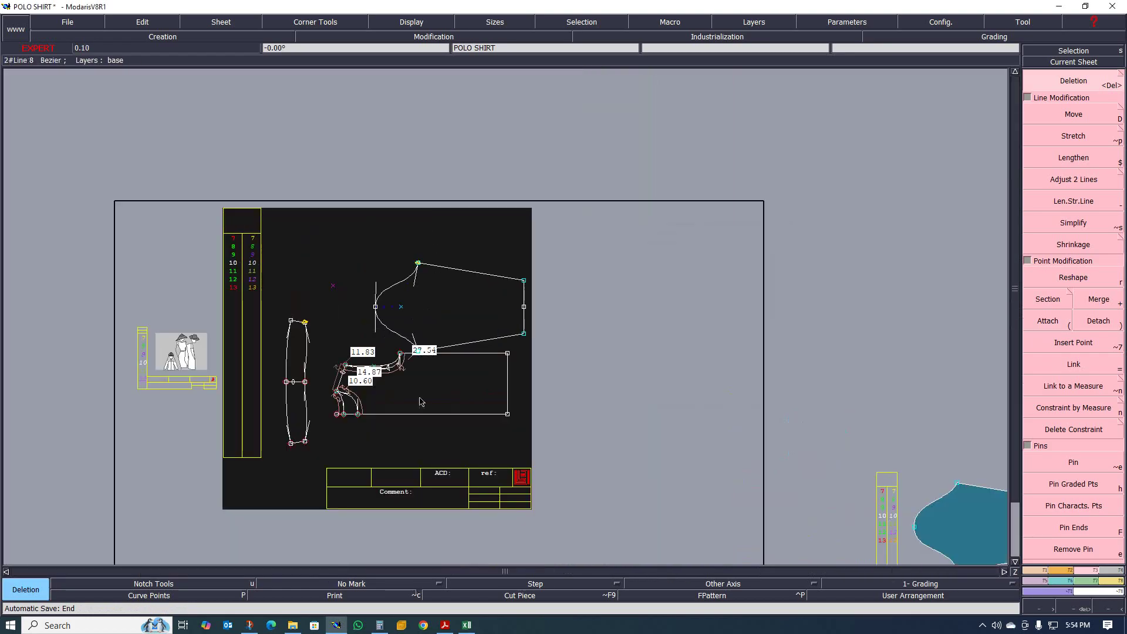
scroll(420, 401, "up", 3)
scroll(372, 302, "down", 1)
scroll(390, 276, "up", 1)
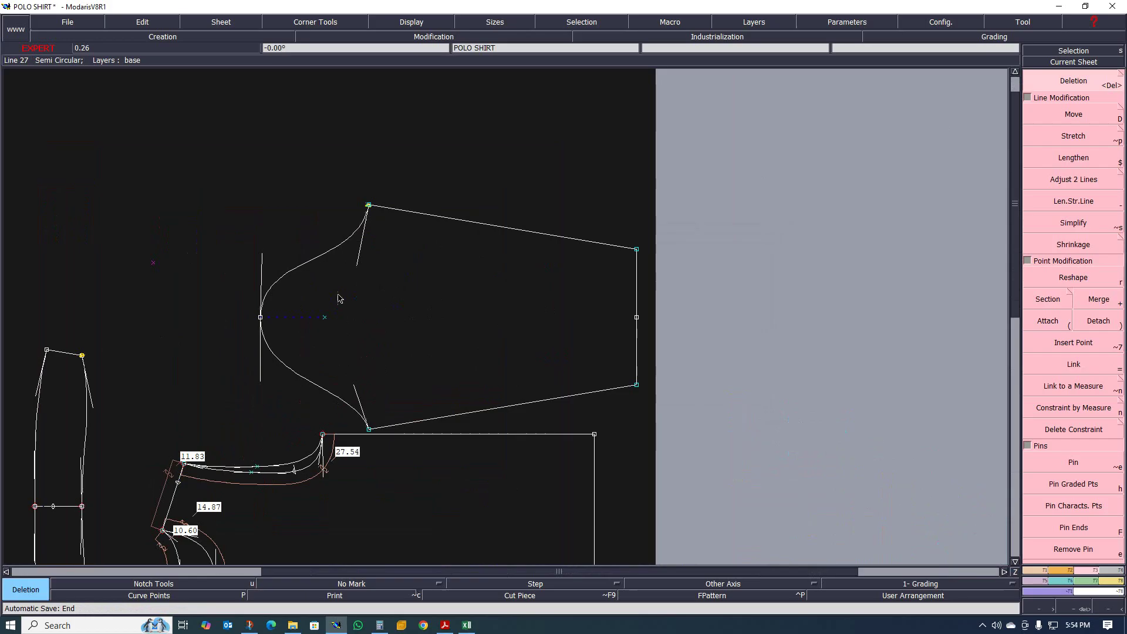
scroll(338, 298, "down", 1)
scroll(240, 311, "up", 2)
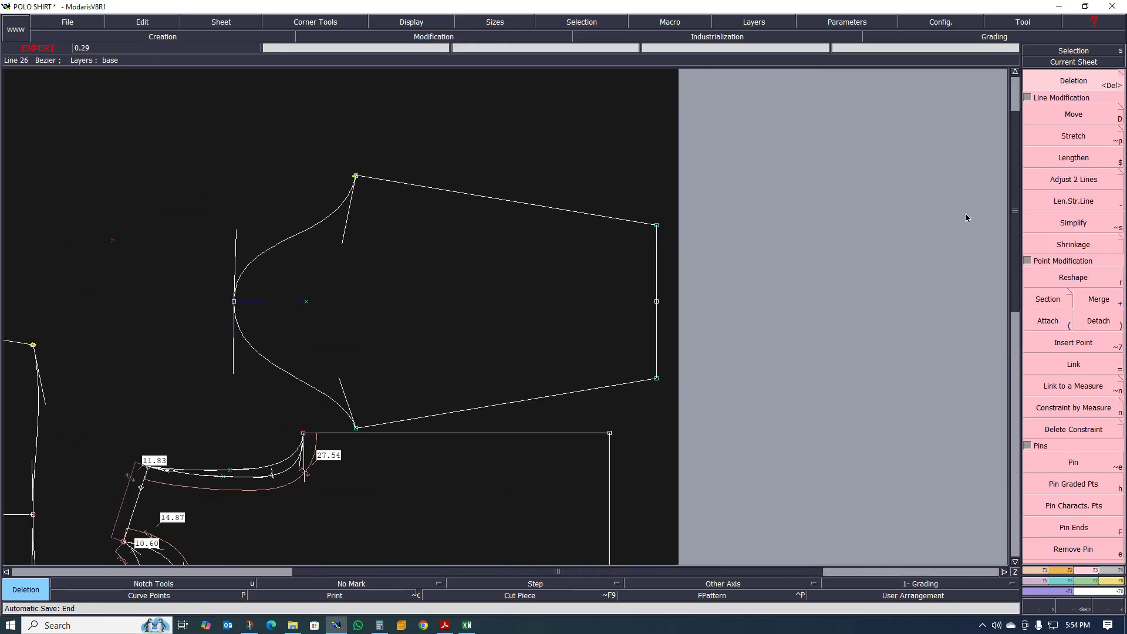
left_click(1039, 570)
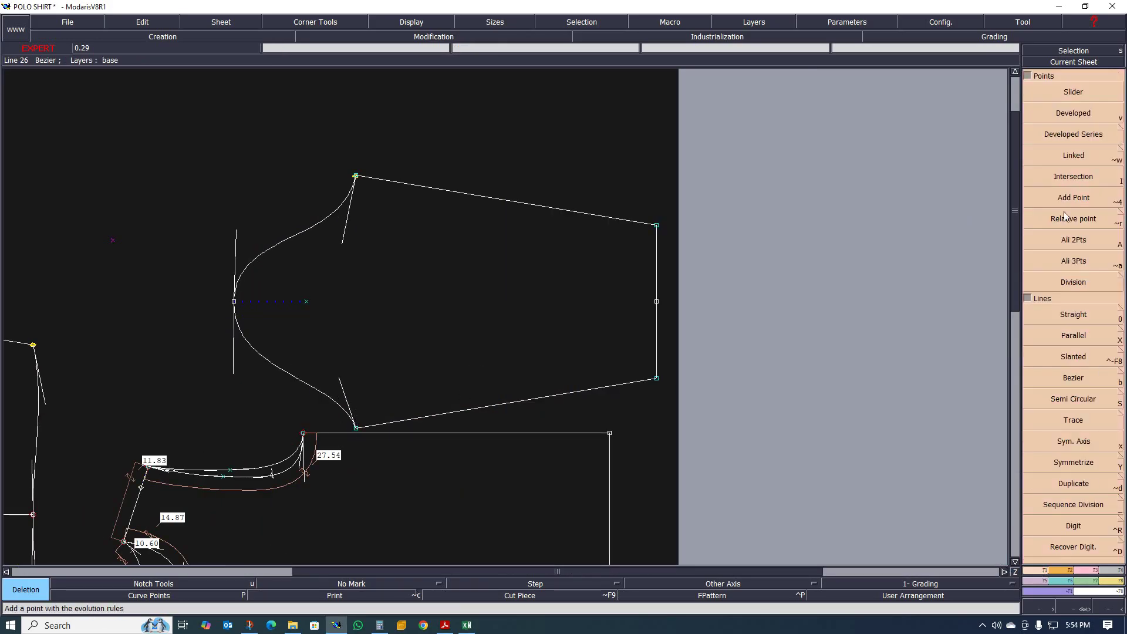
left_click(1072, 114)
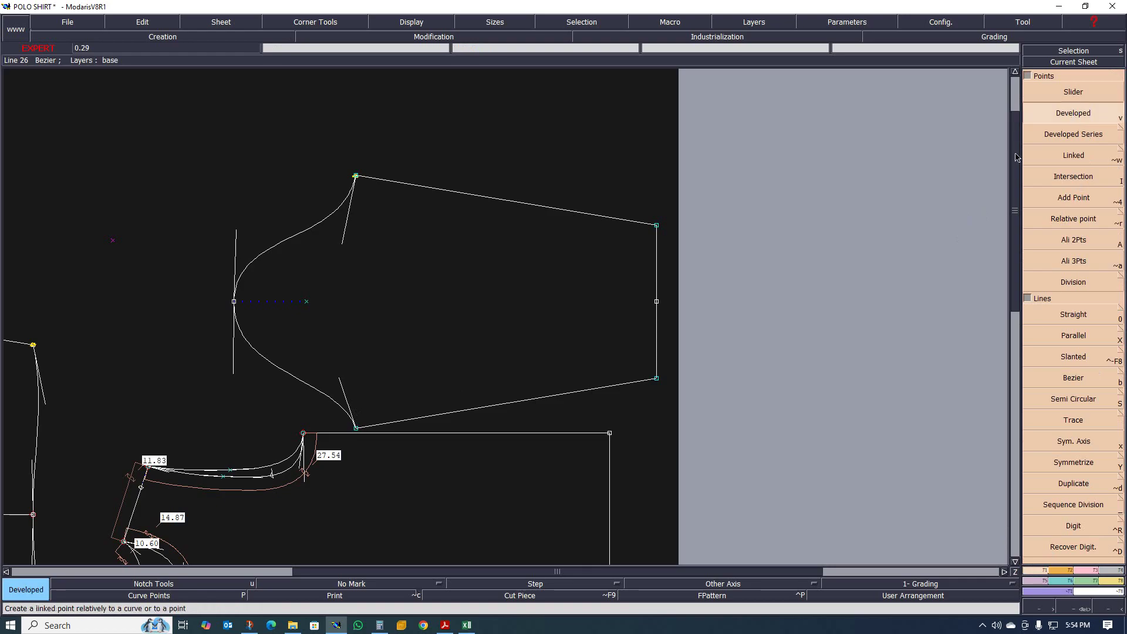
left_click(355, 428)
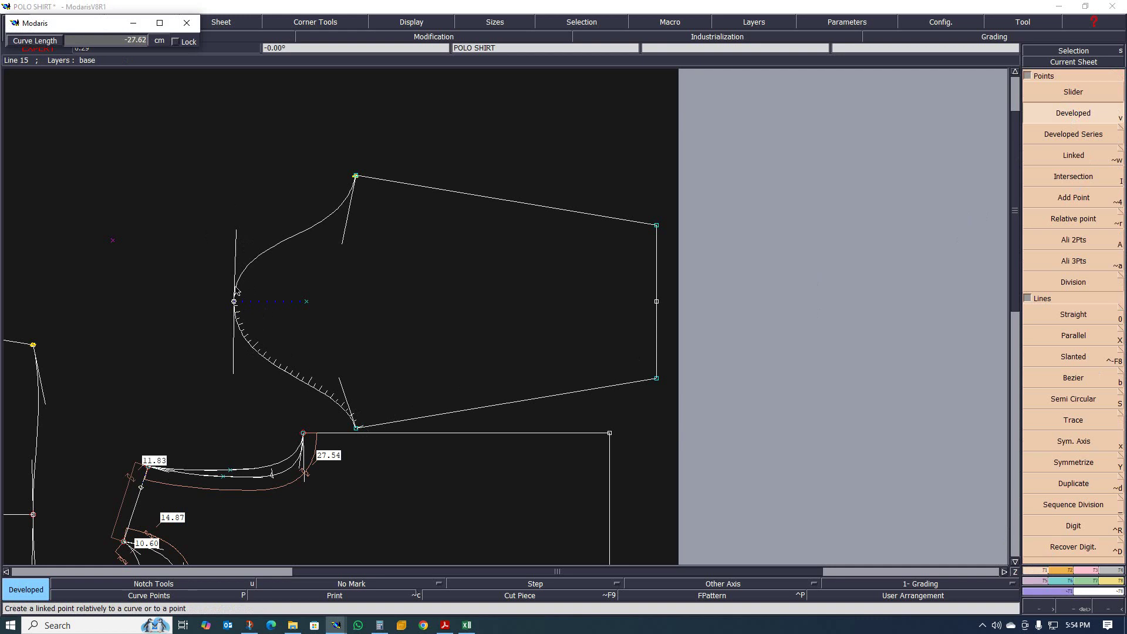
left_click(297, 320)
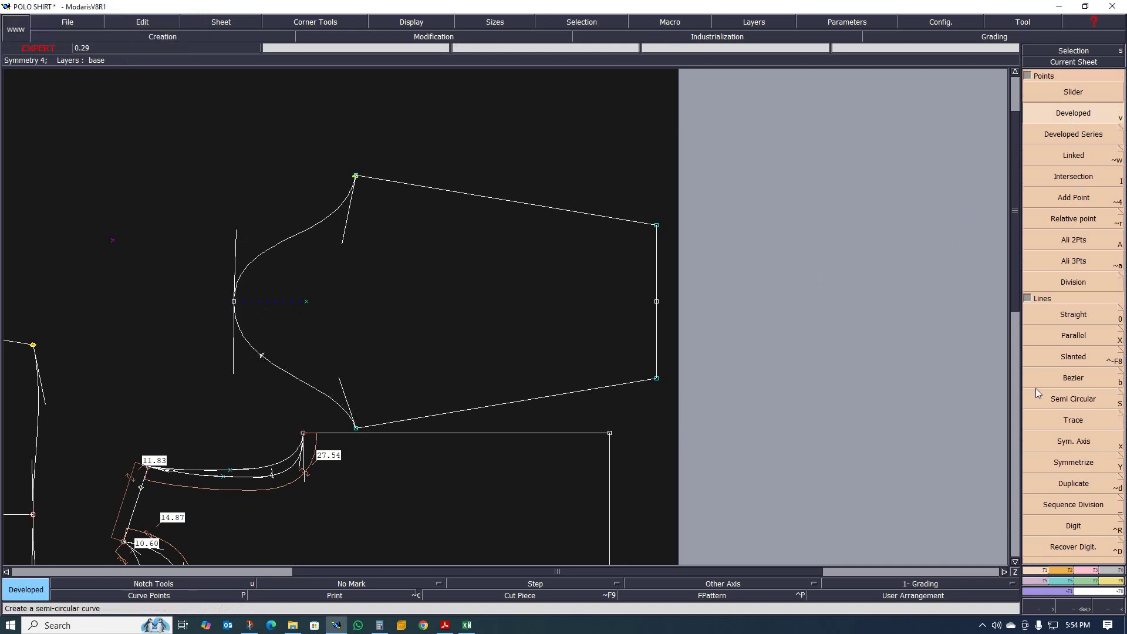
Step: Merge the two cap curves at the cap centre and reshape the developed point to about 22 cm along the curve from the lower underarm corner
left_click(1087, 573)
left_click(1101, 300)
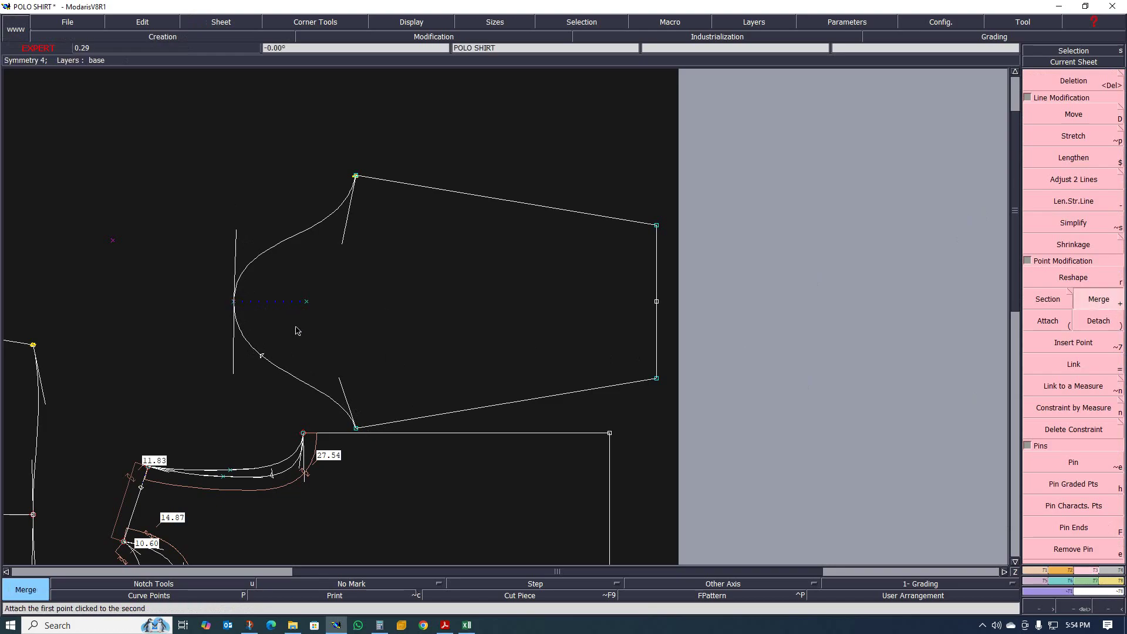
key("r")
left_click(266, 360)
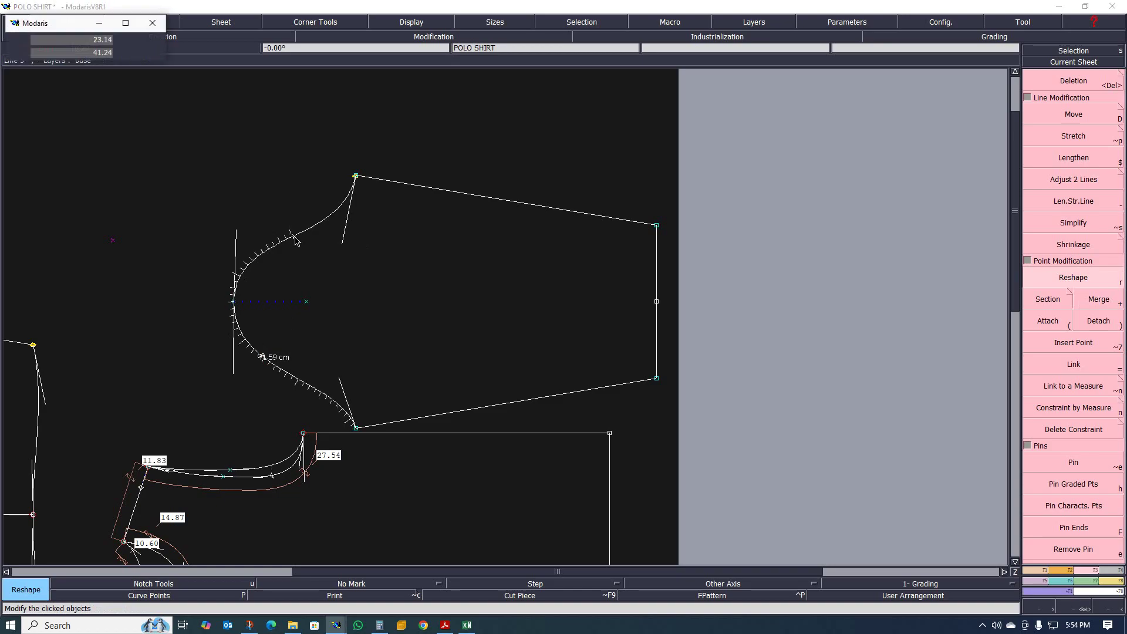
left_click(274, 299)
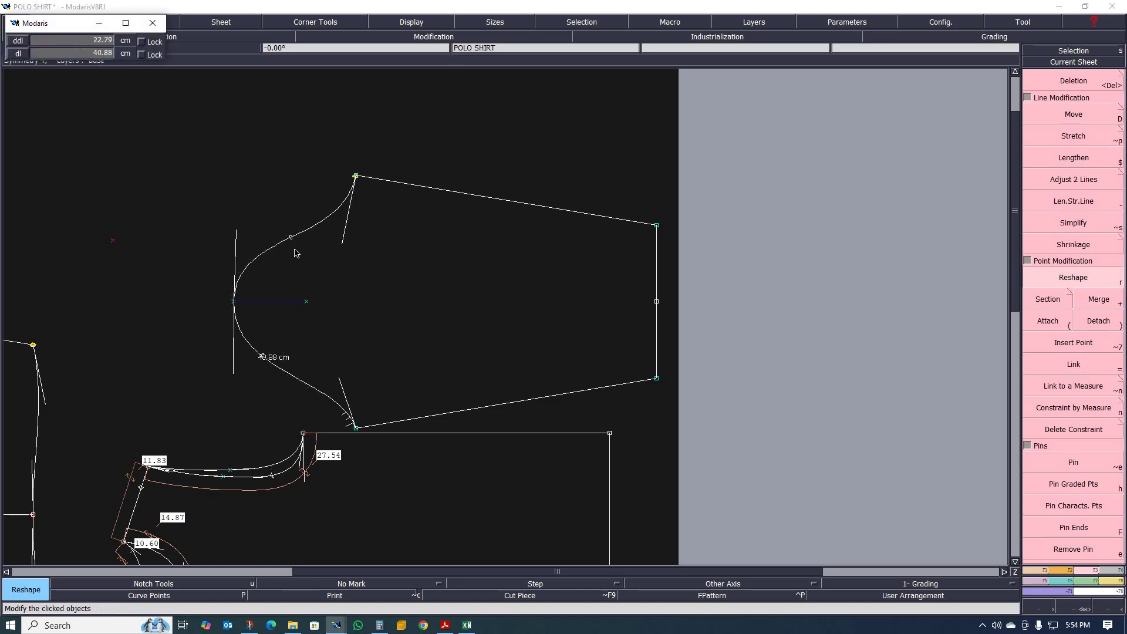
left_click(271, 251)
left_click(294, 247)
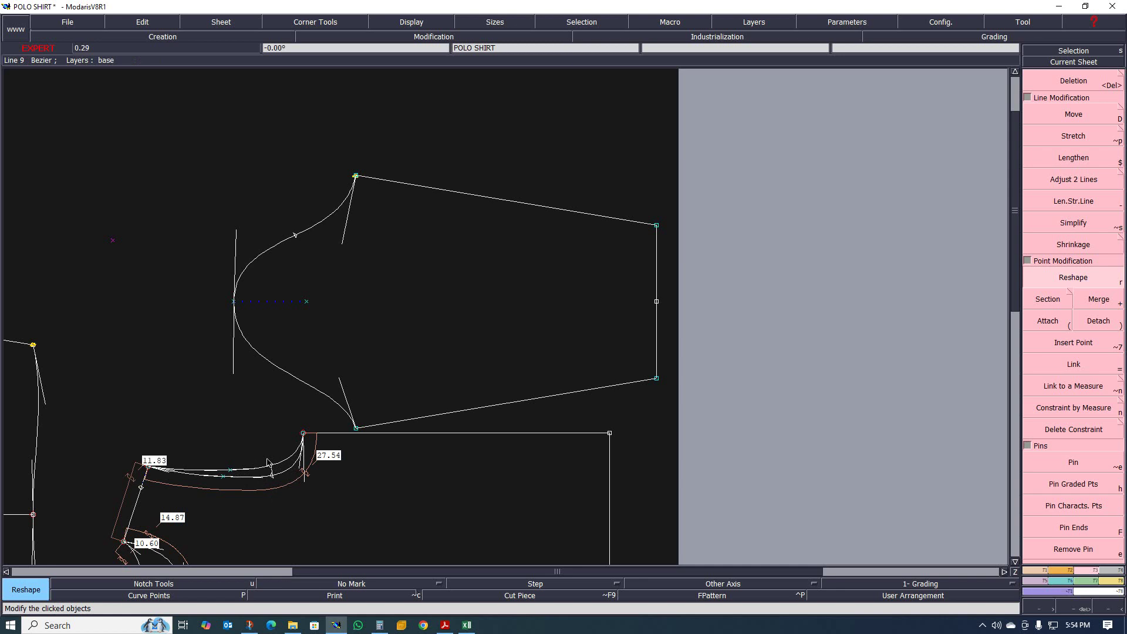
left_click(296, 236)
left_click(262, 329)
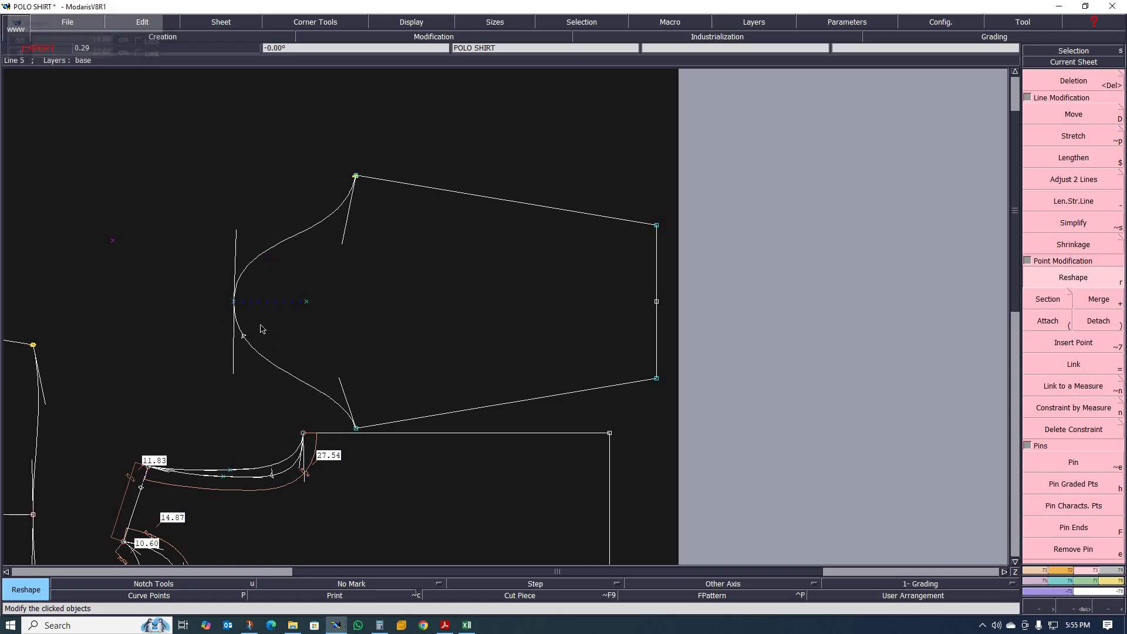
Step: Add a dynamic length measure along the body draft's shallower armhole curve, undoing the misplaced first measure
scroll(264, 452, "up", 1)
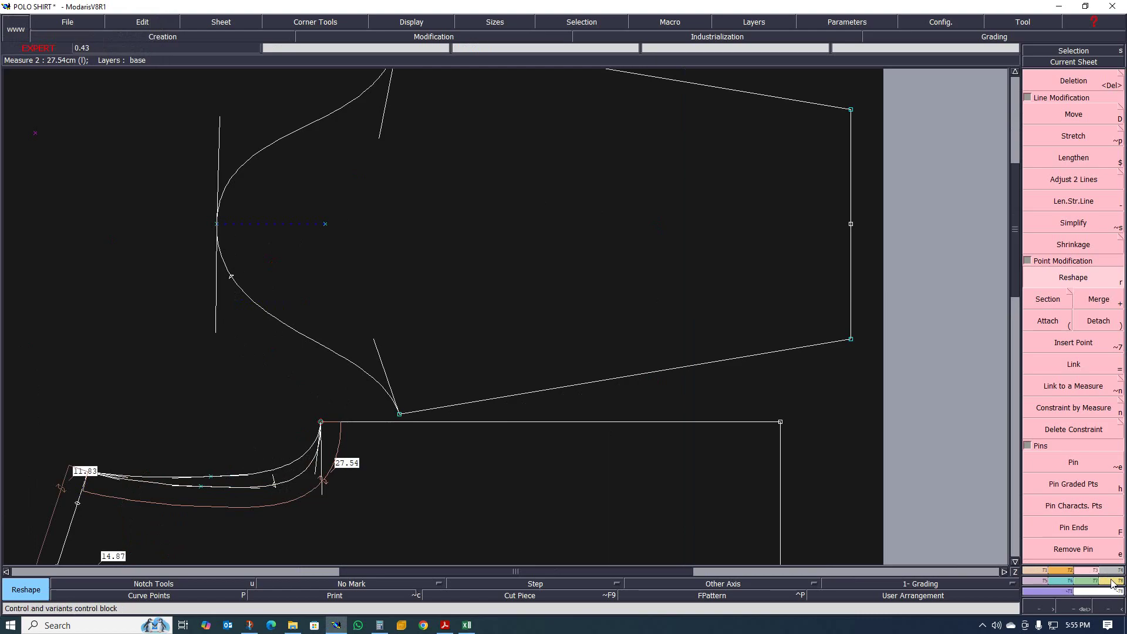
key("F8")
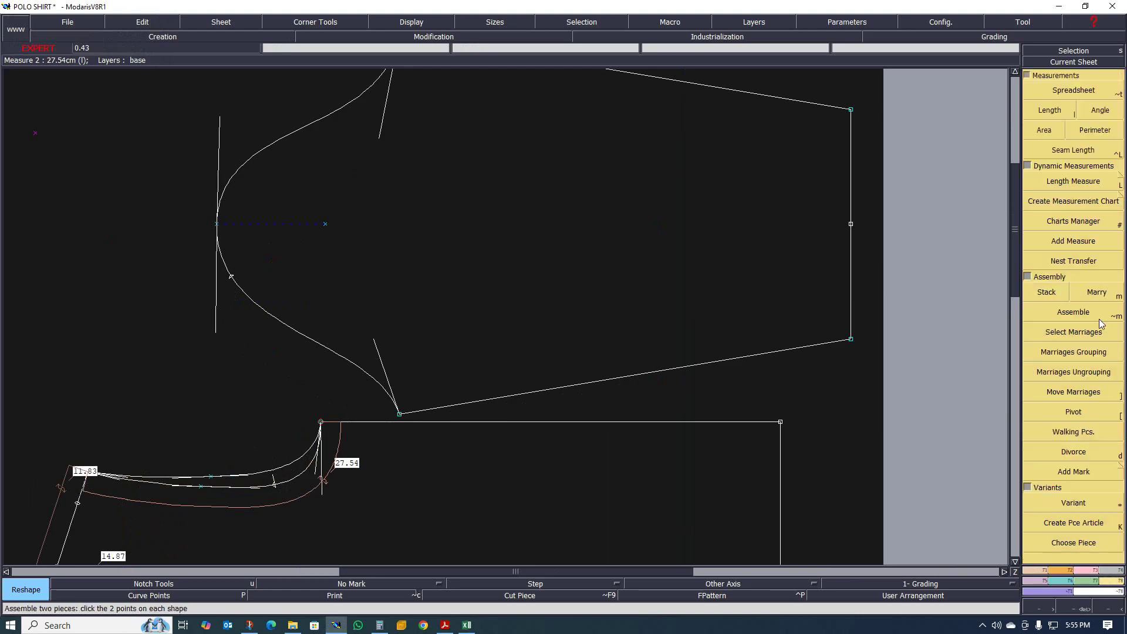
left_click(1089, 181)
left_click(251, 473)
left_click(197, 390)
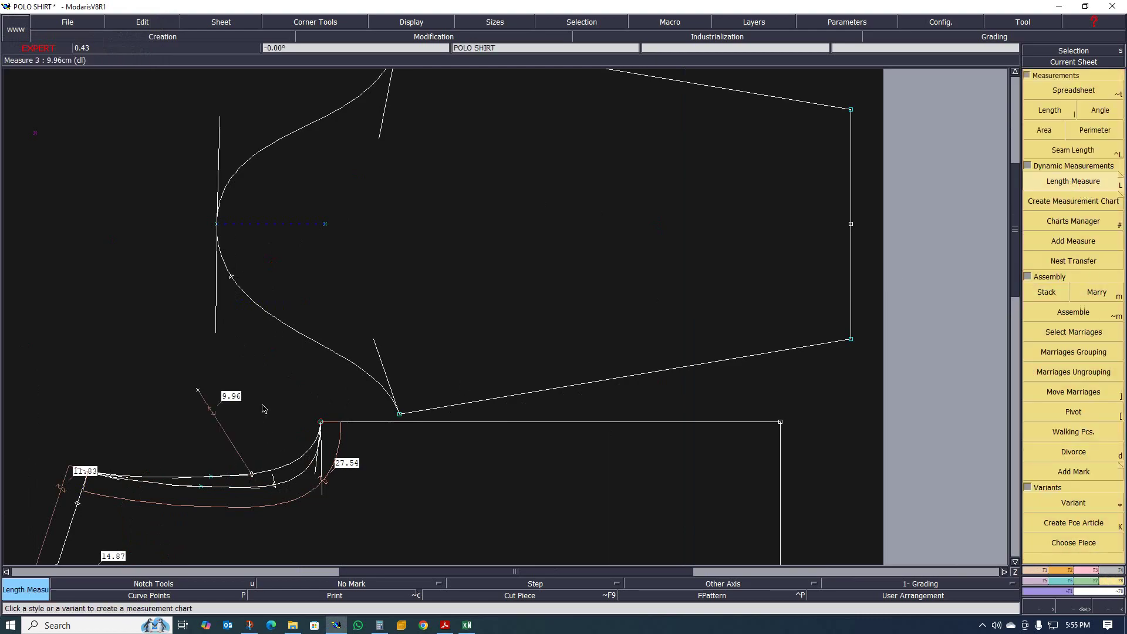
key("ctrl+z")
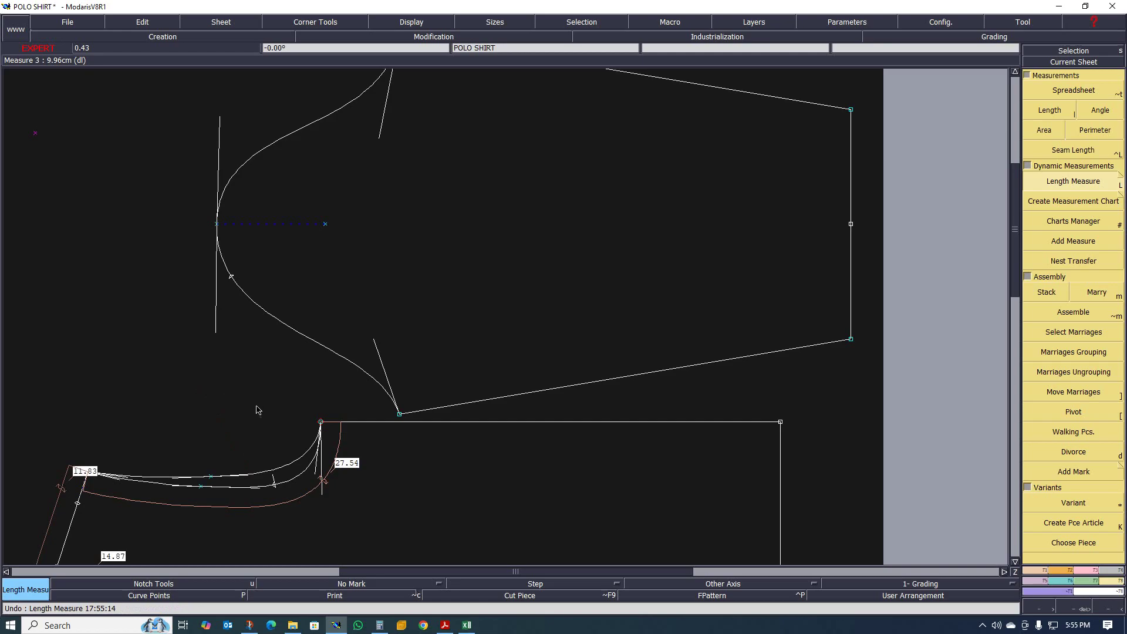
left_click(202, 395)
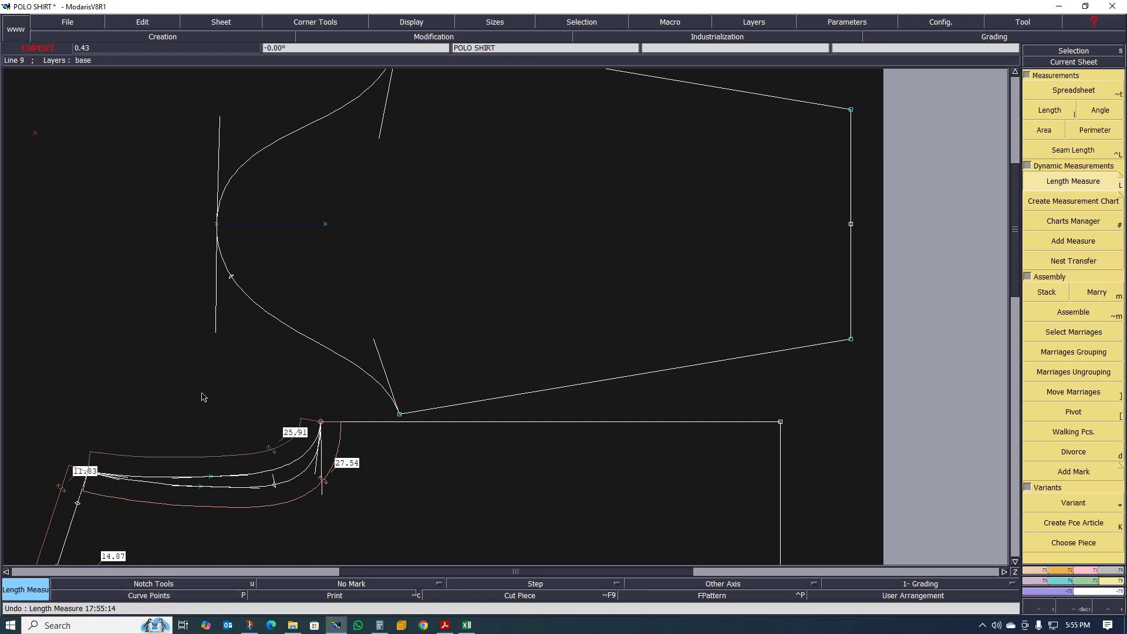
Step: Measure the length of the body draft's side seam and undo that measure
scroll(348, 352, "down", 1)
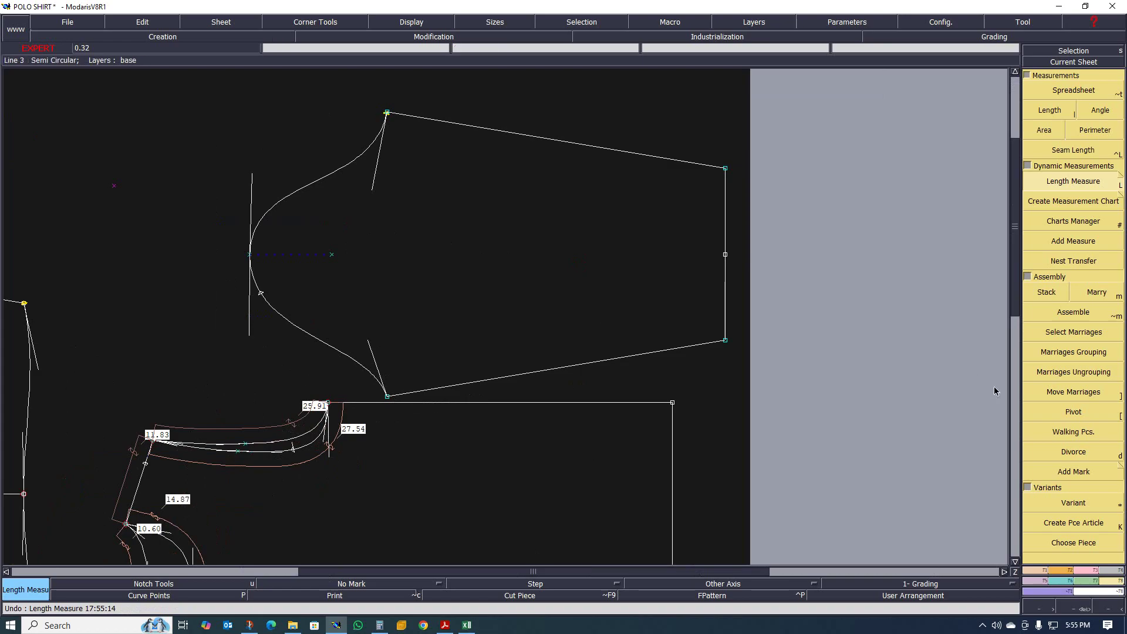
left_click(1064, 200)
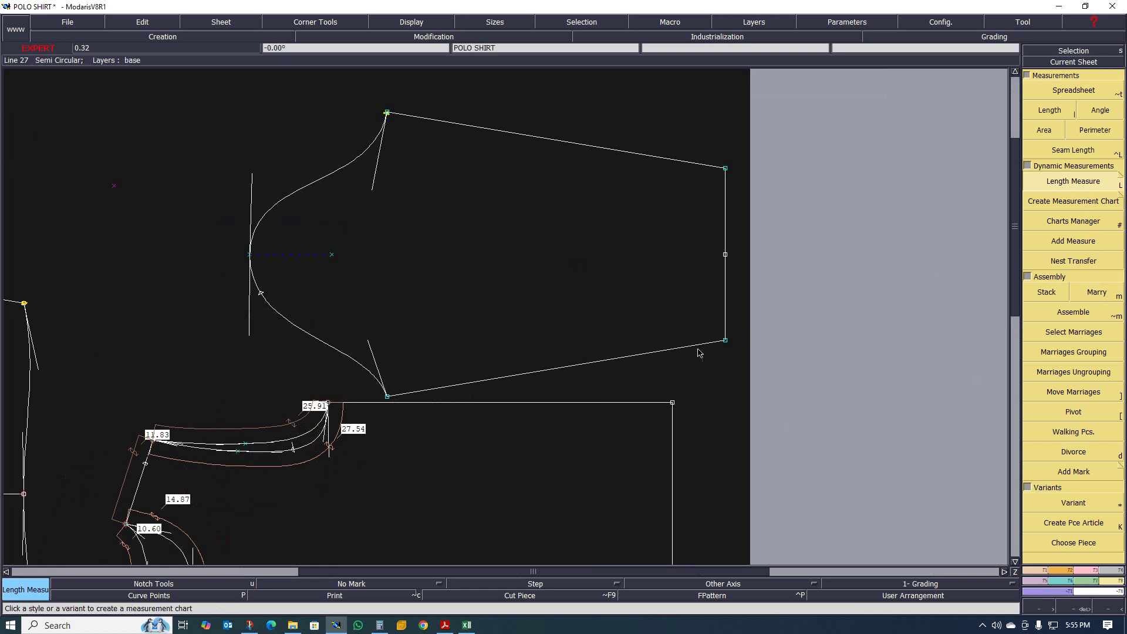
left_click(551, 402)
left_click(565, 551)
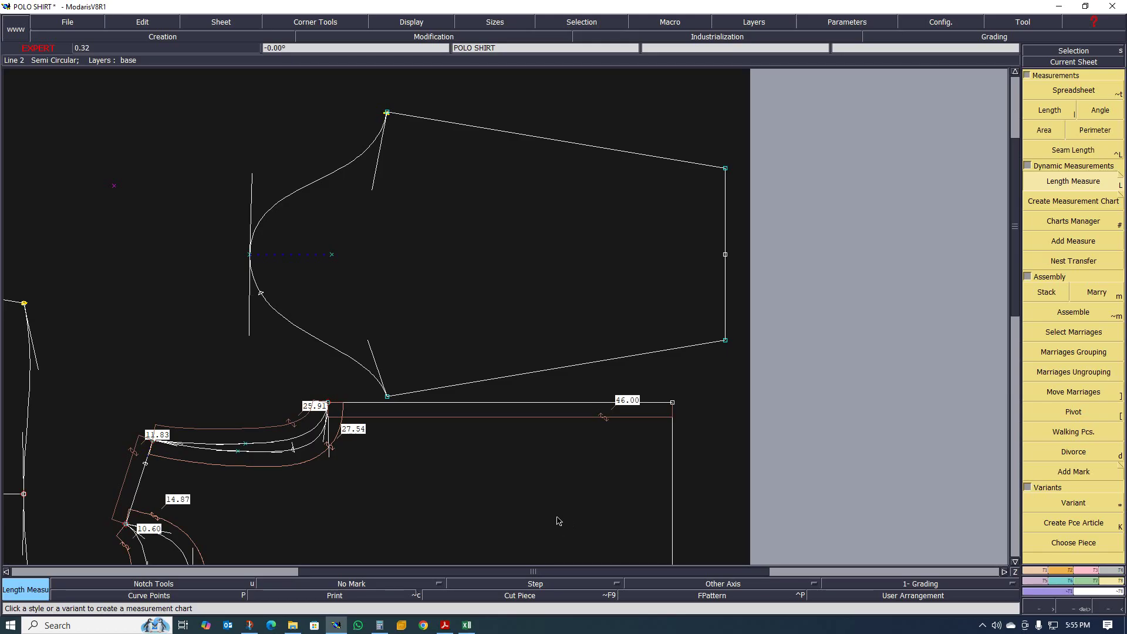
key("ctrl+z")
Step: Measure the sleeve's lower underarm seam and its hem line, undoing each of these temporary measures
scroll(531, 511, "down", 2)
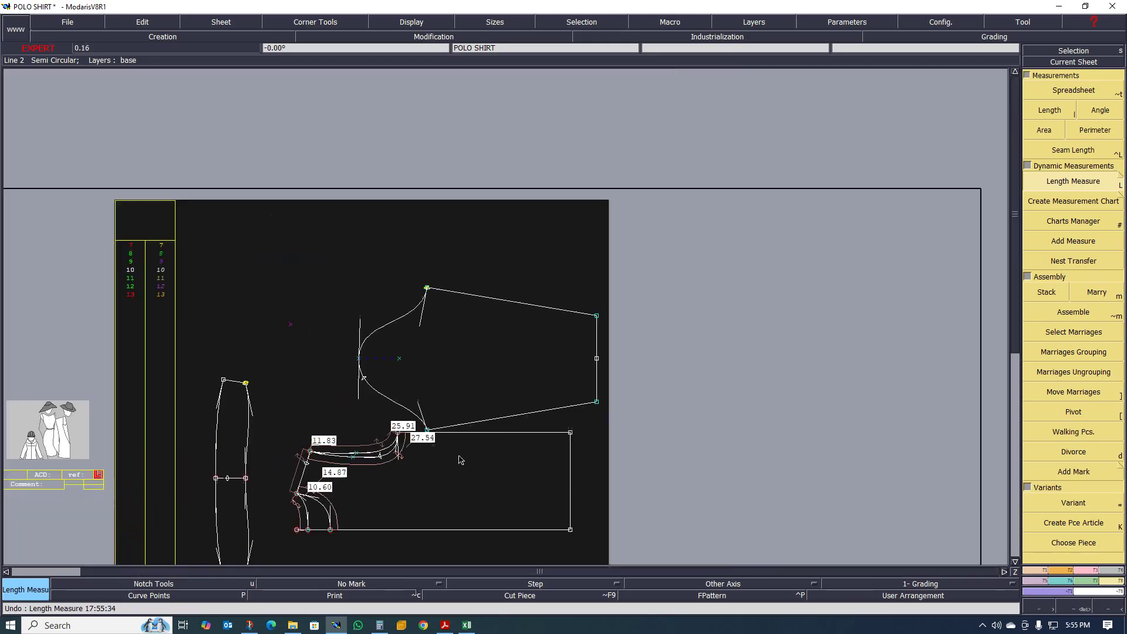
scroll(452, 460, "up", 3)
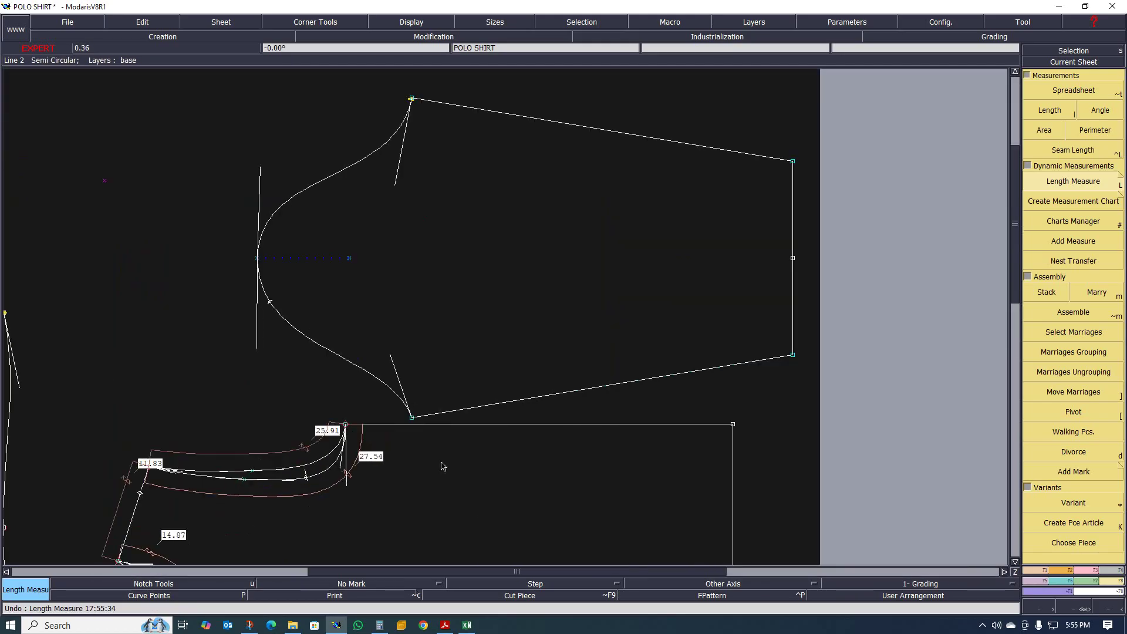
left_click(413, 418)
left_click(798, 363)
left_click(794, 363)
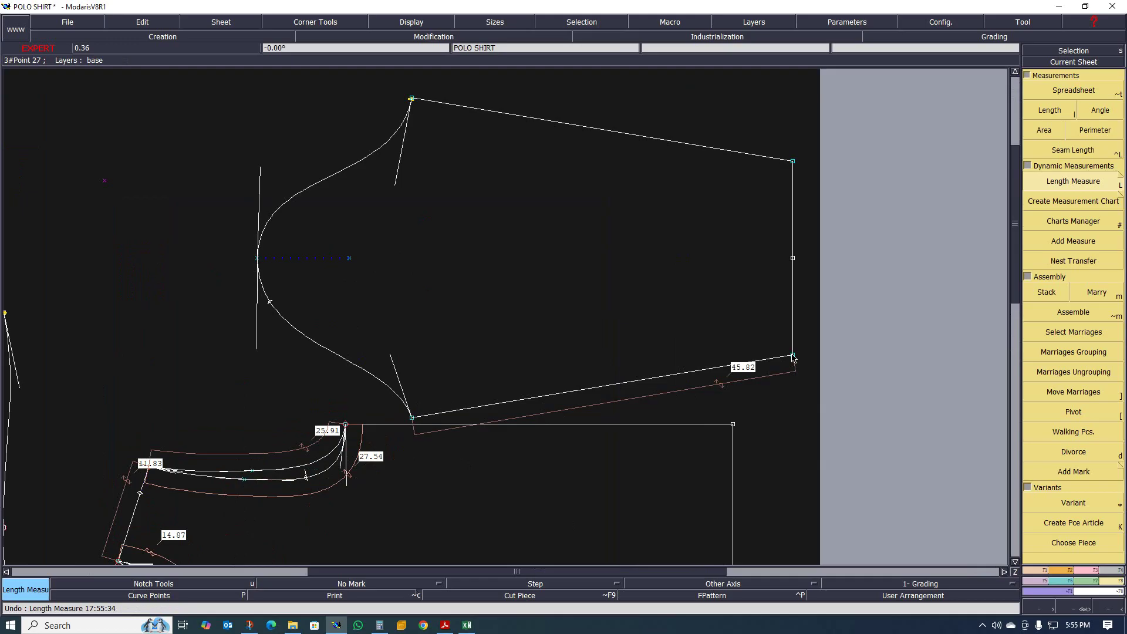
left_click(792, 356)
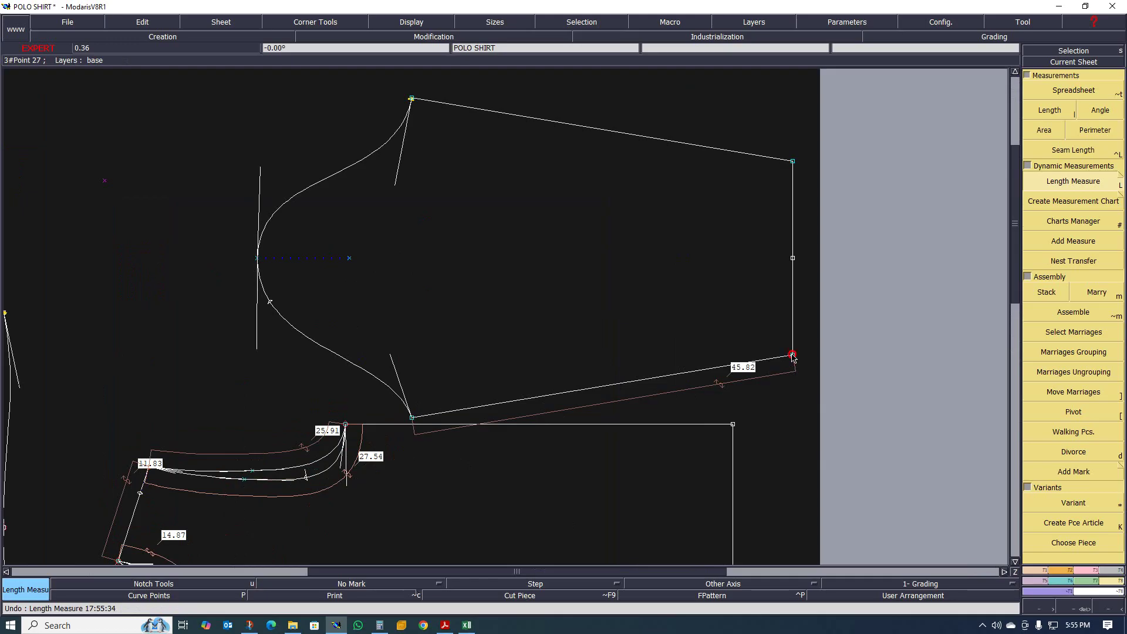
left_click(772, 238)
key("ctrl+z")
key("ctrl+z")
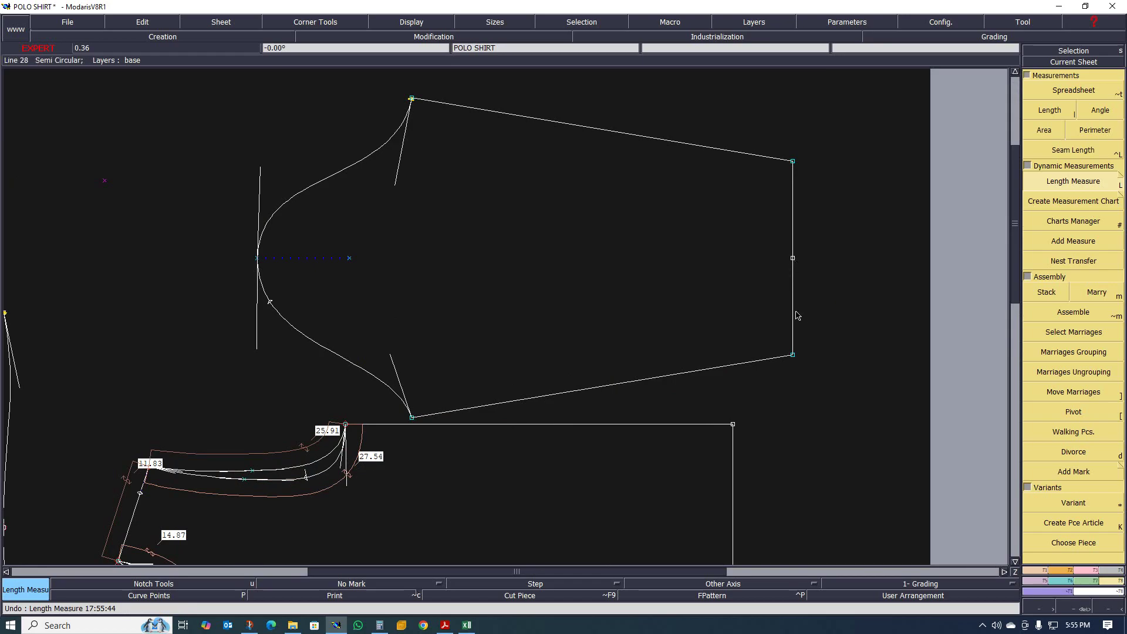
left_click(793, 311)
key("ctrl+z")
Step: Constrain the developed point on the sleeve cap curve by the sum of the body draft's two armhole length measures
scroll(626, 362, "down", 1)
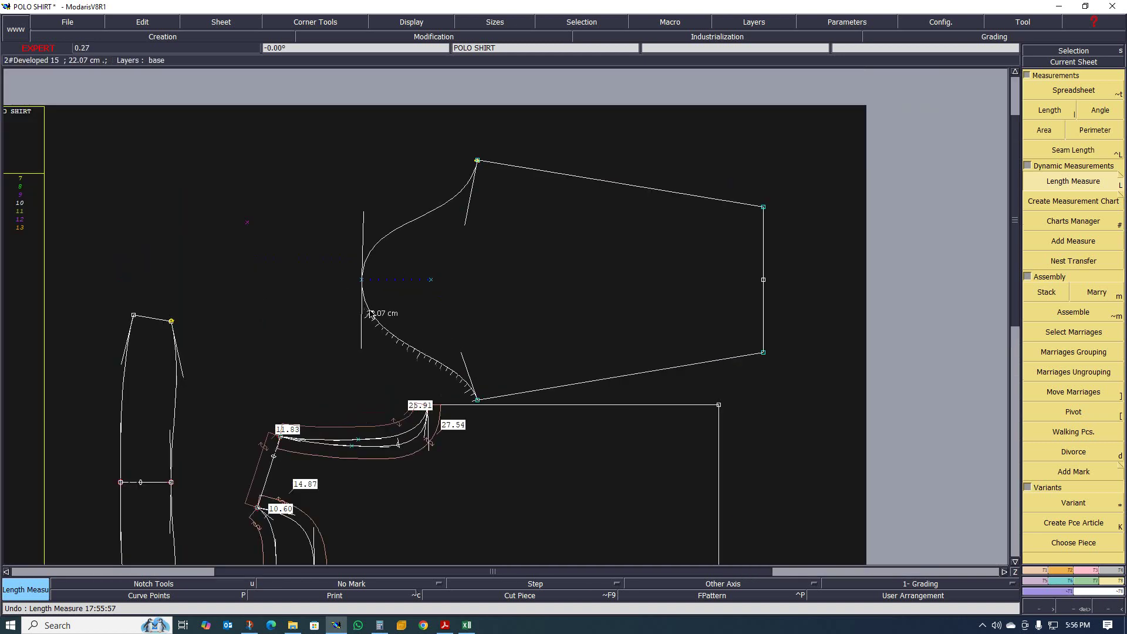
left_click(1090, 572)
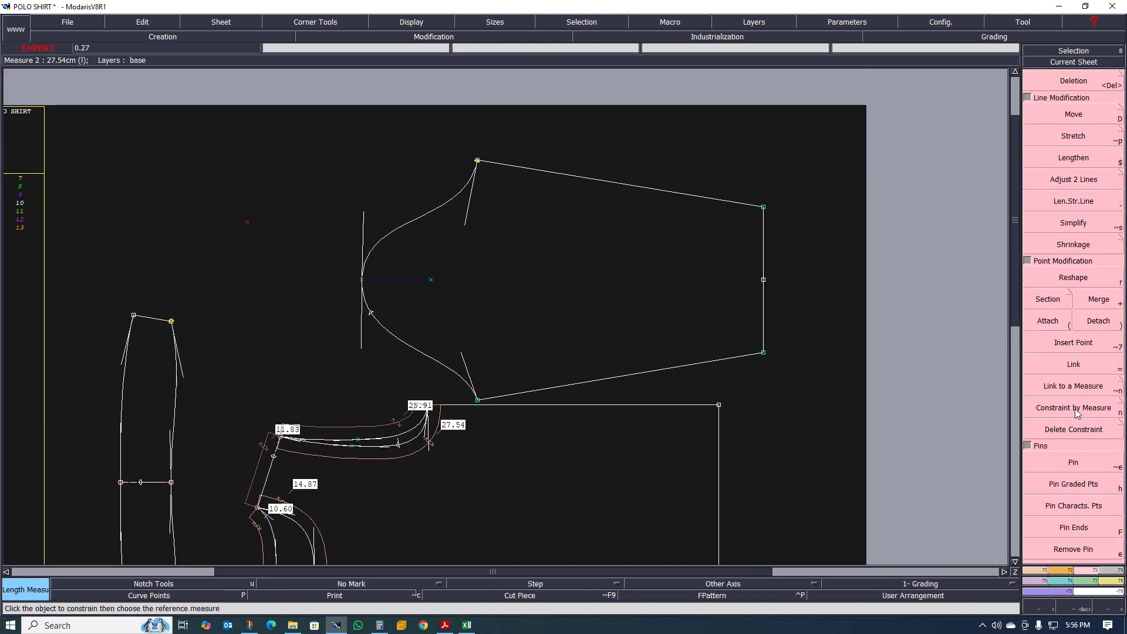
left_click(1080, 406)
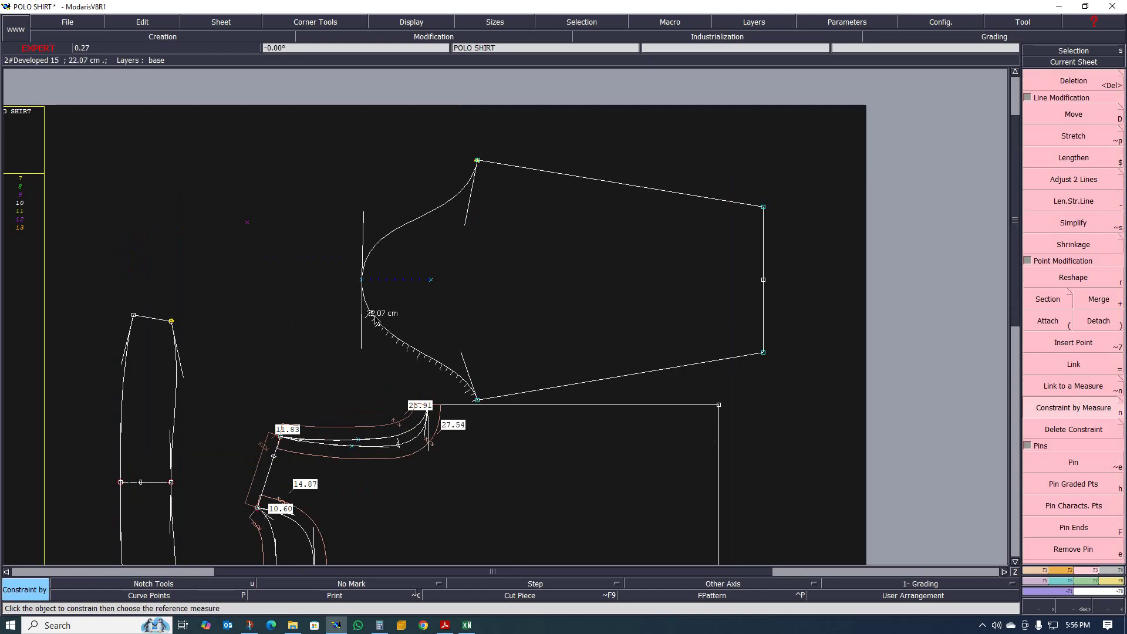
left_click(371, 315)
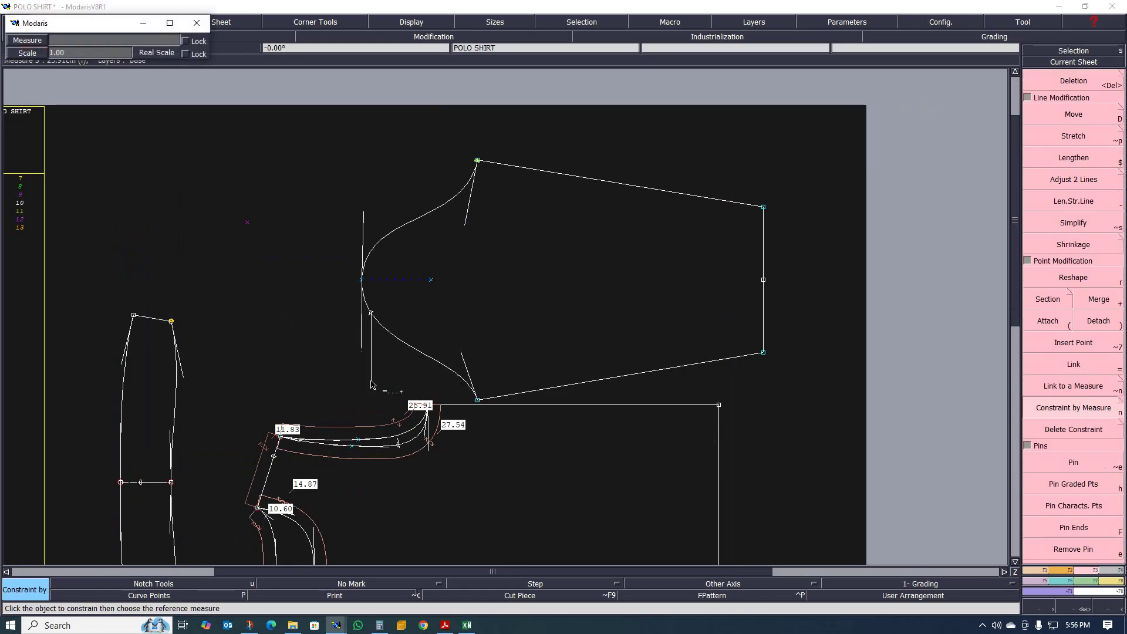
left_click(376, 430)
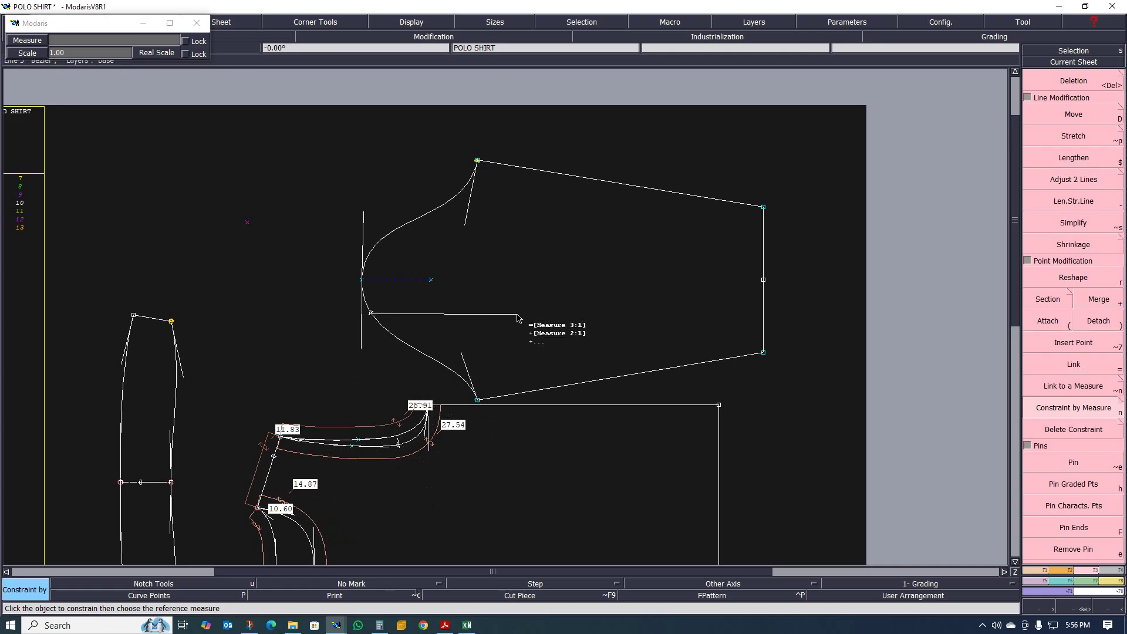
key("Escape")
Step: Delete the extra developed point constrained by the single armhole measure near the sleeve's upper underarm corner
scroll(496, 146, "up", 3)
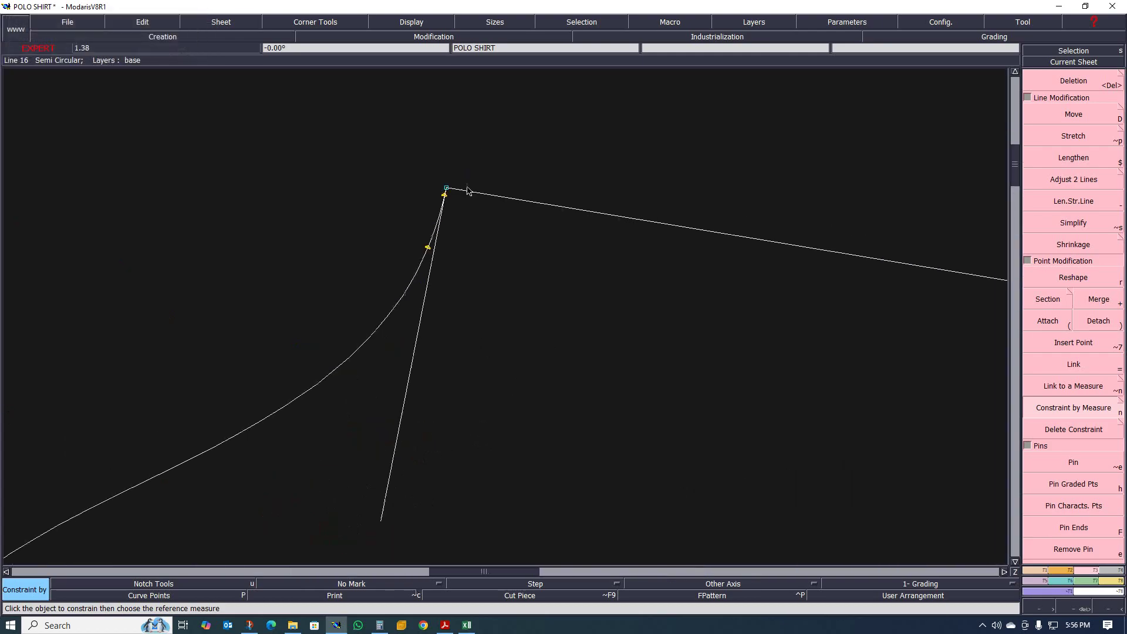
scroll(464, 196, "up", 2)
key("Delete")
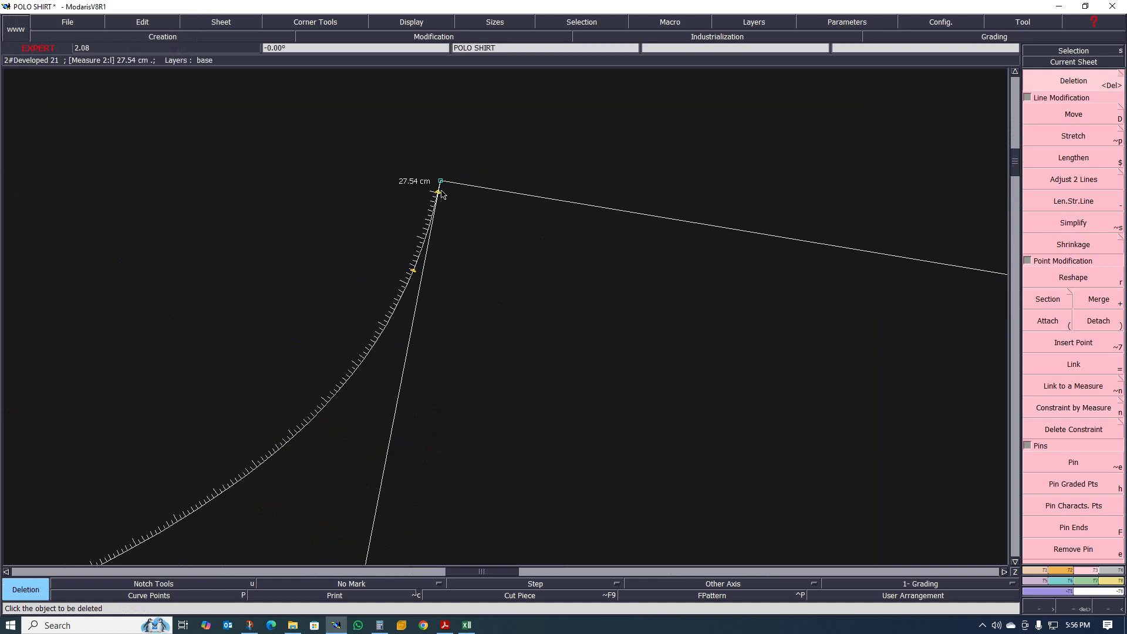
left_click(441, 191)
scroll(417, 262, "down", 1)
scroll(415, 262, "up", 2)
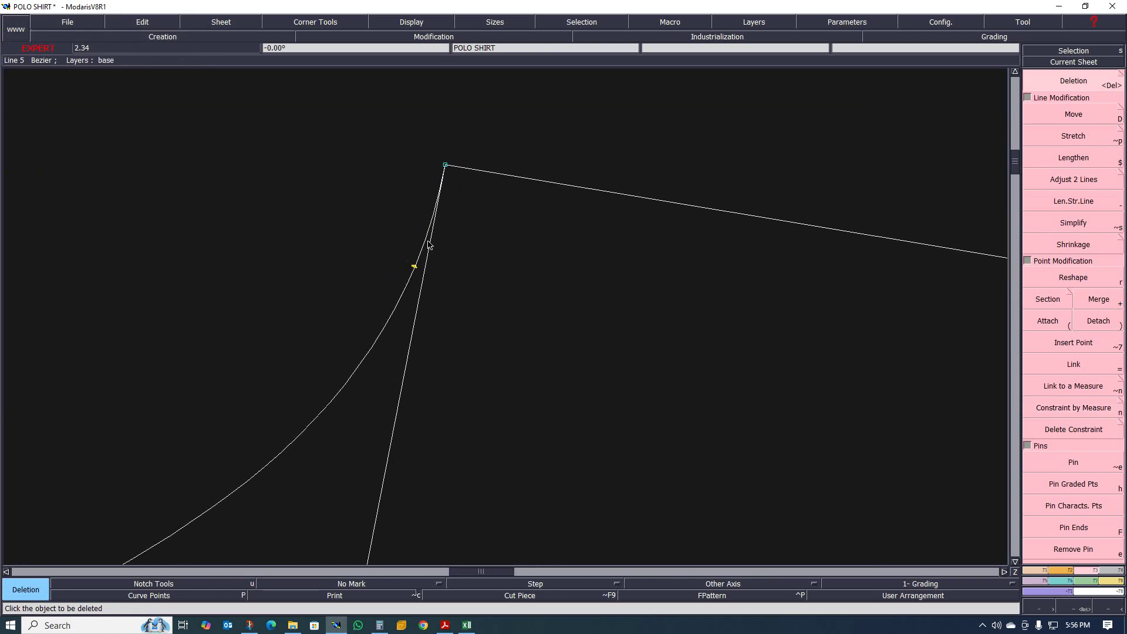
Step: Add a dynamic length measure along the cap curve from the remaining constrained point to the upper underarm corner, undoing the misplaced first measure
scroll(429, 245, "down", 3)
scroll(441, 212, "up", 2)
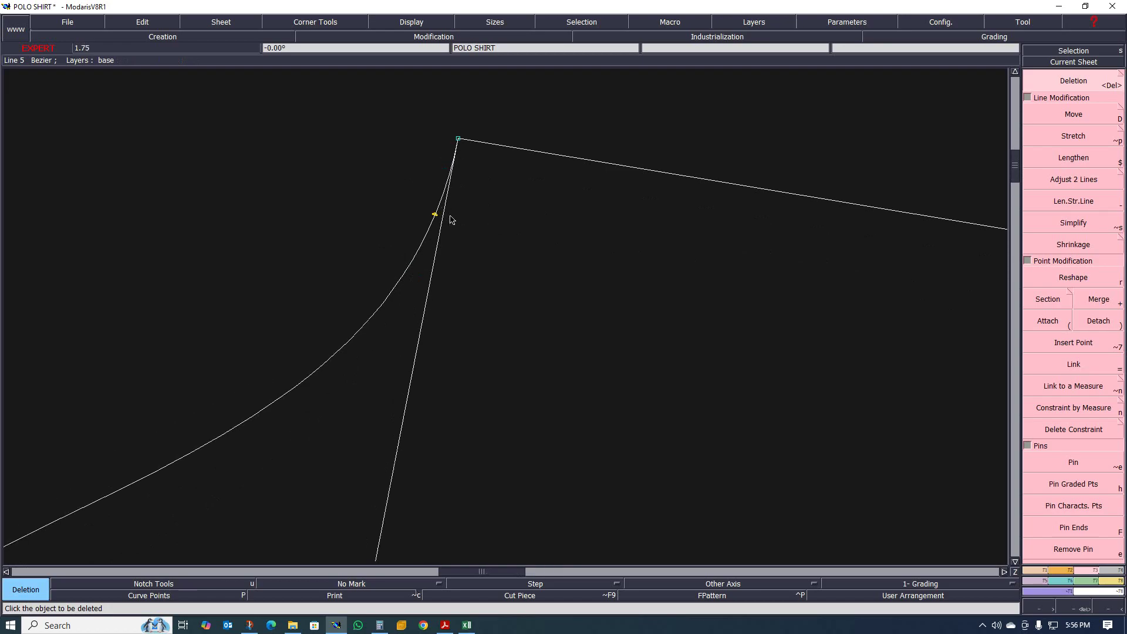
scroll(453, 229, "down", 2)
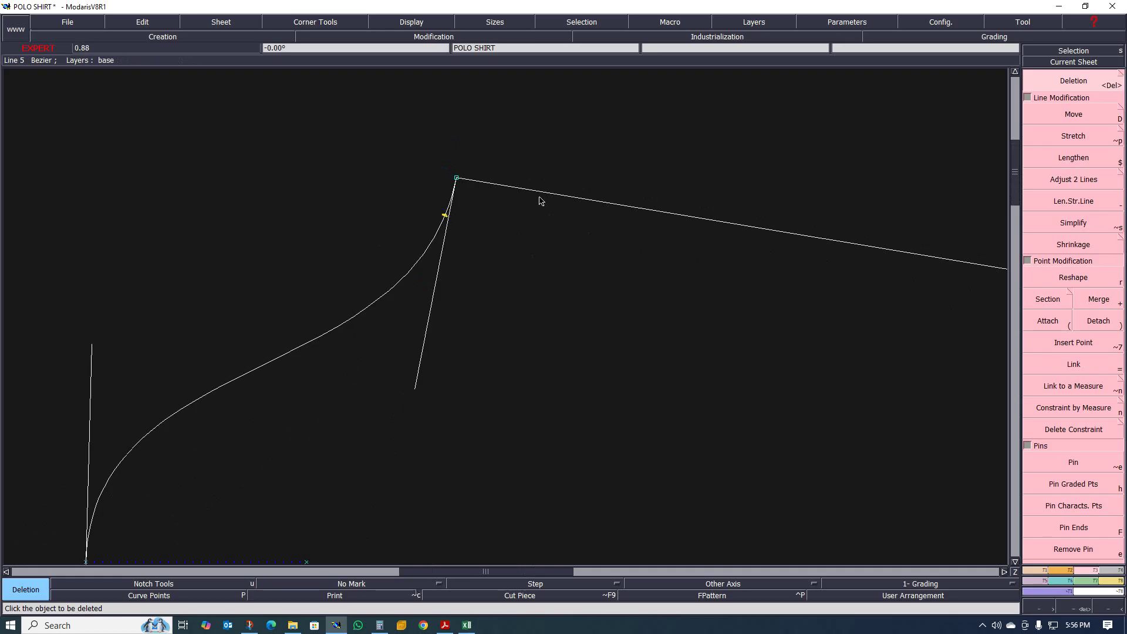
scroll(542, 214, "up", 1)
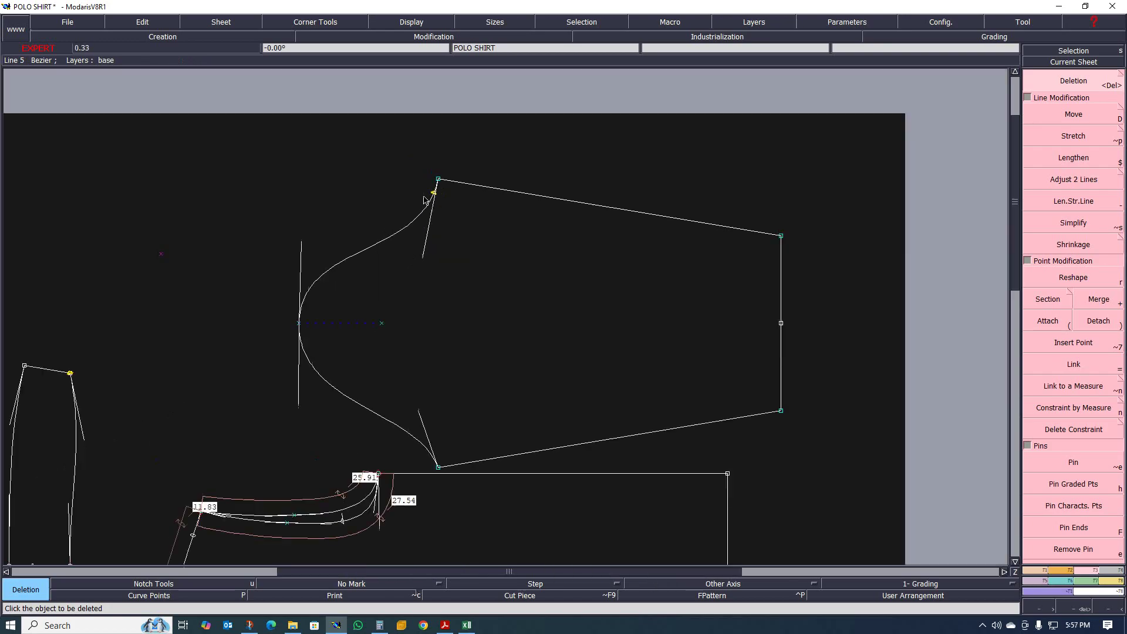
scroll(441, 191, "down", 3)
scroll(453, 189, "up", 2)
scroll(435, 183, "up", 1)
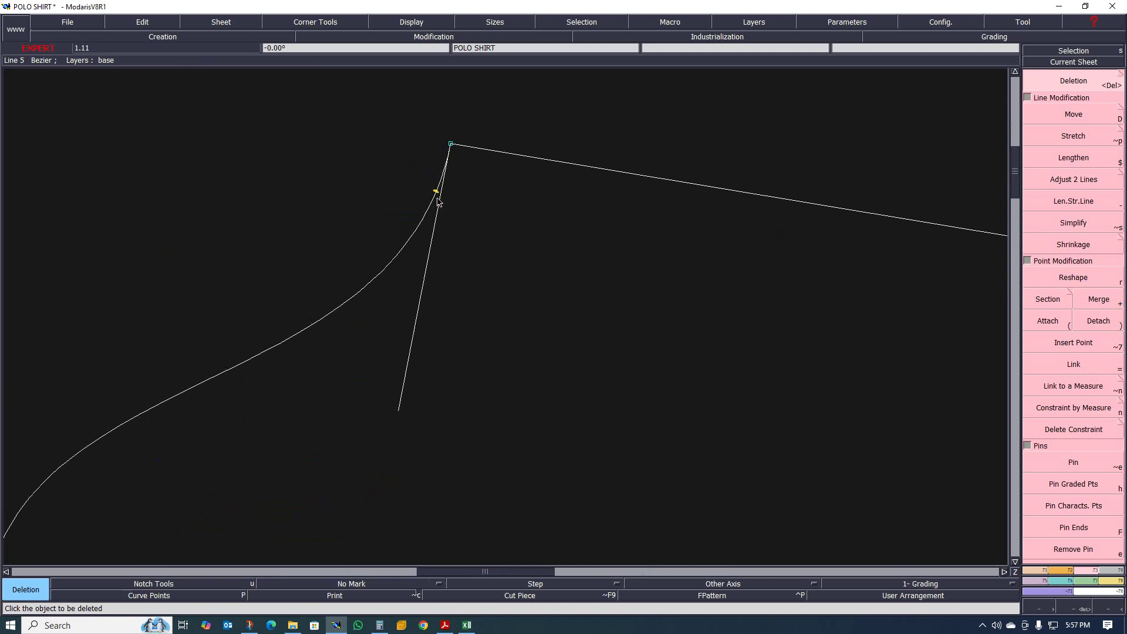
scroll(435, 201, "up", 1)
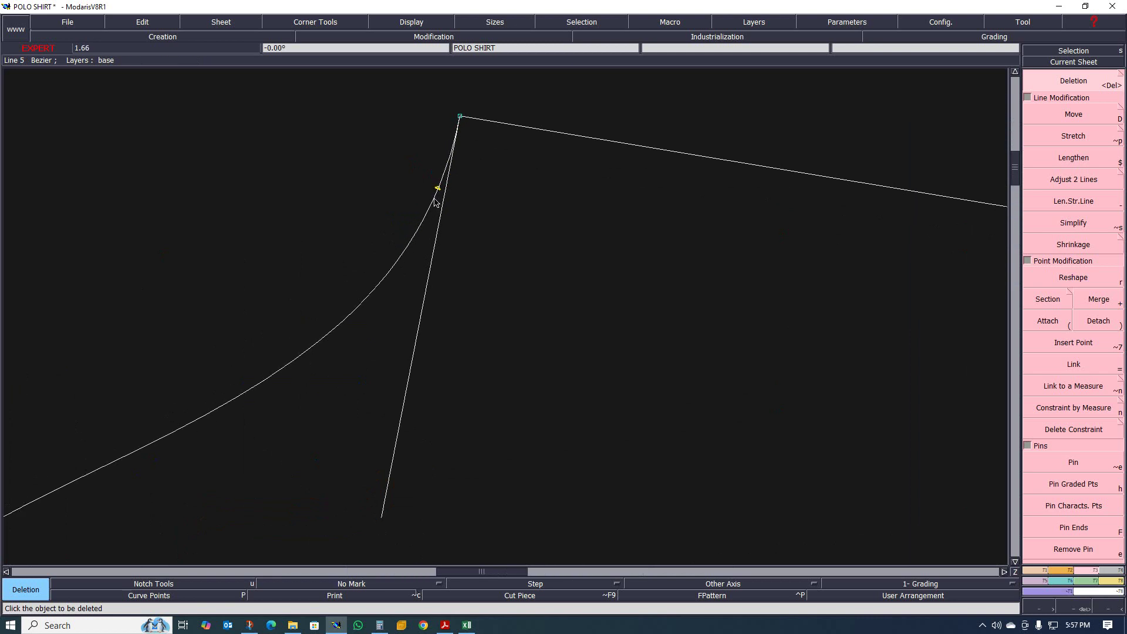
key("l")
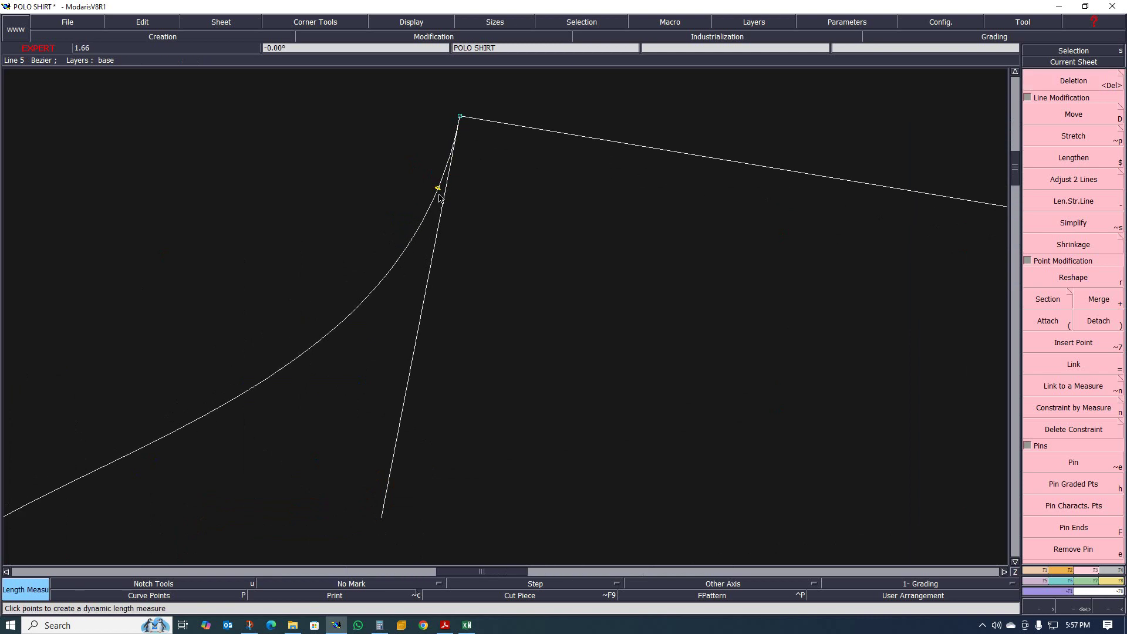
left_click(439, 195)
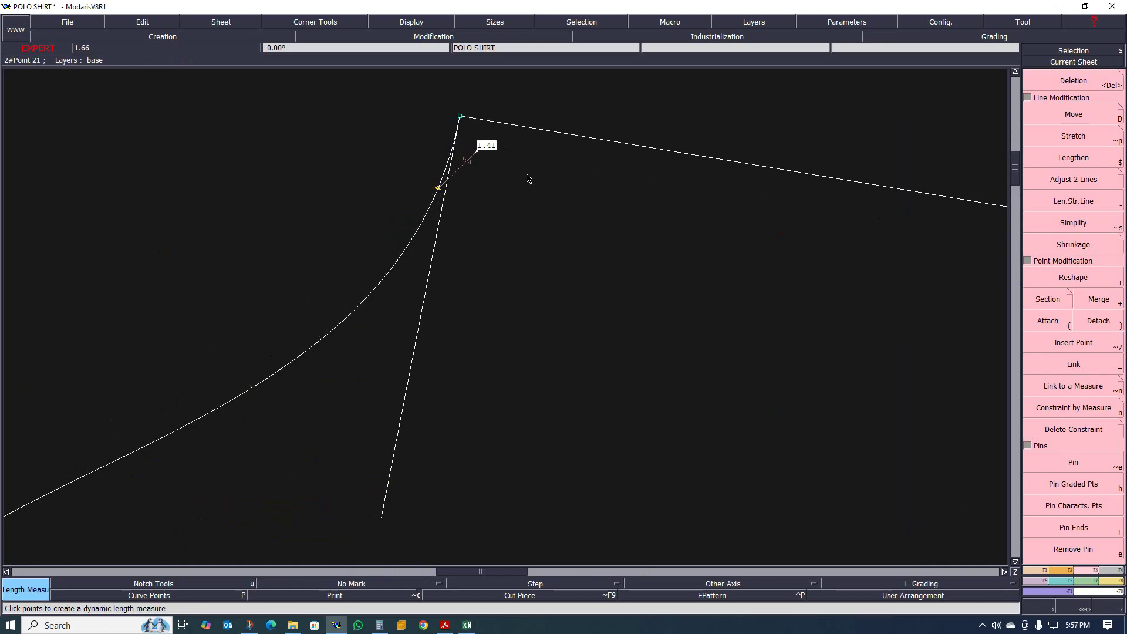
left_click(437, 184)
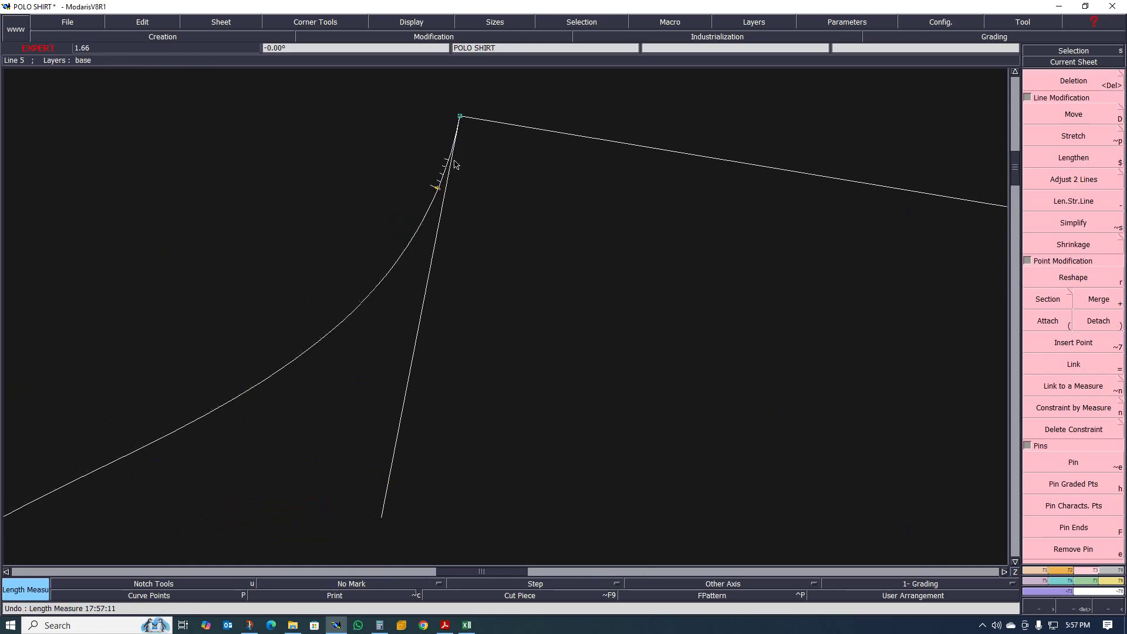
left_click(459, 116)
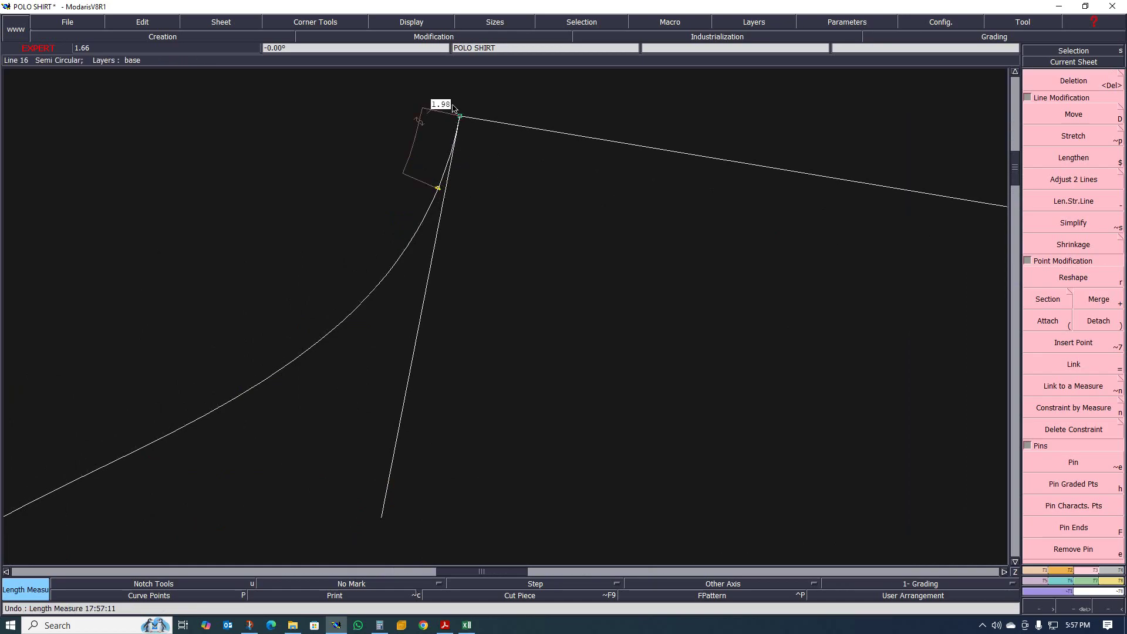
Step: Reshape the sleeve's upper and lower underarm corners, moving each by dx -0.70 cm and dy 0
scroll(484, 141, "down", 3)
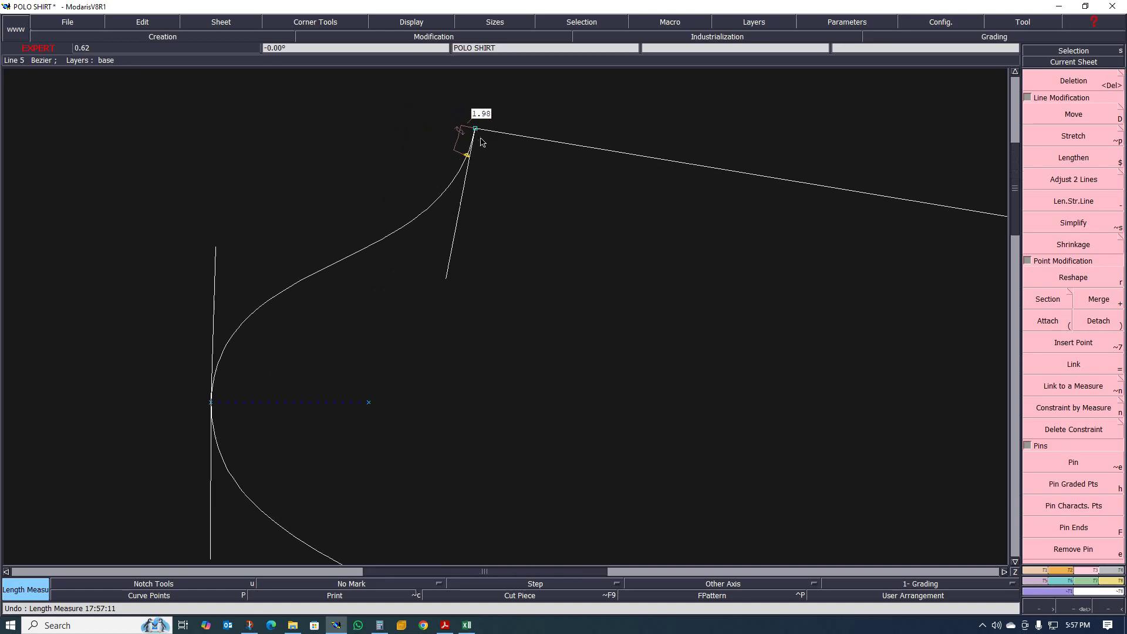
scroll(480, 141, "down", 1)
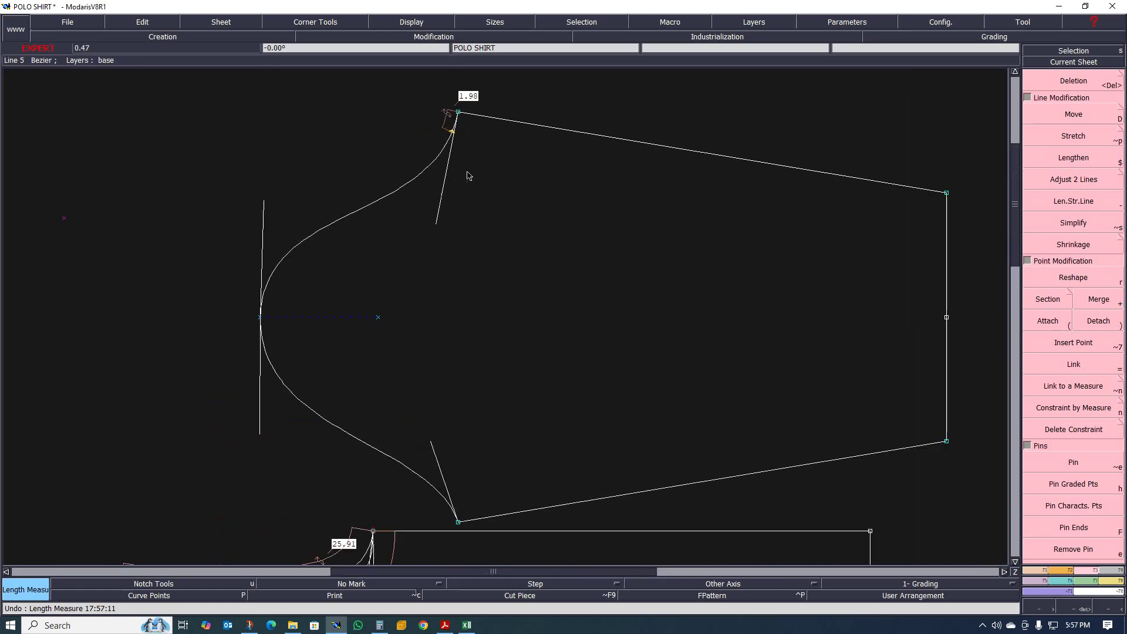
left_click(1068, 280)
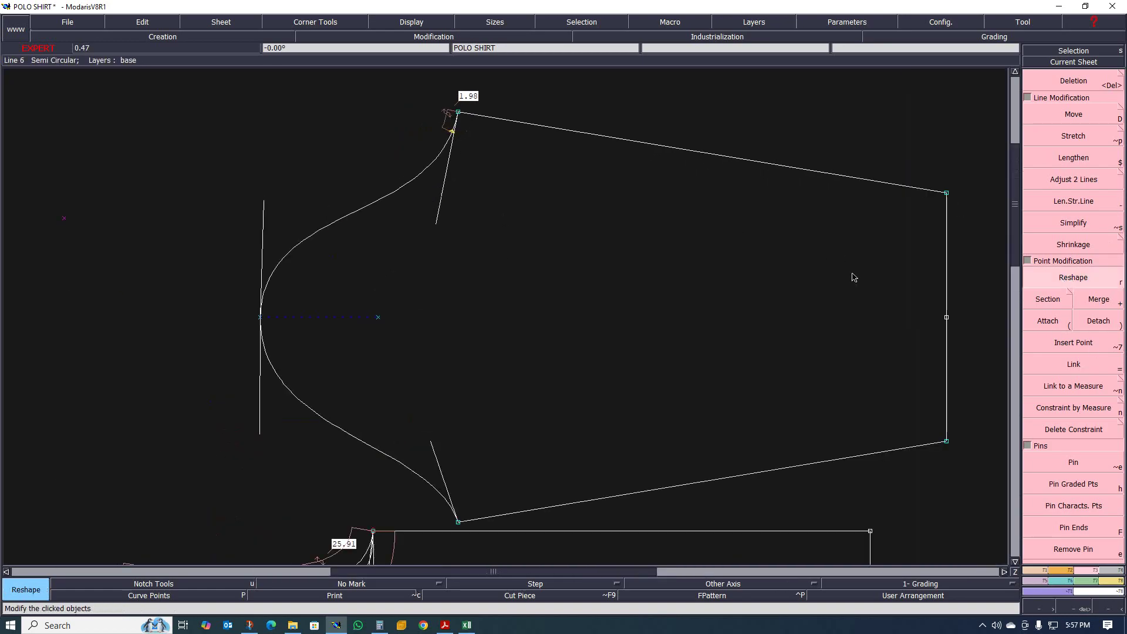
left_click(458, 112)
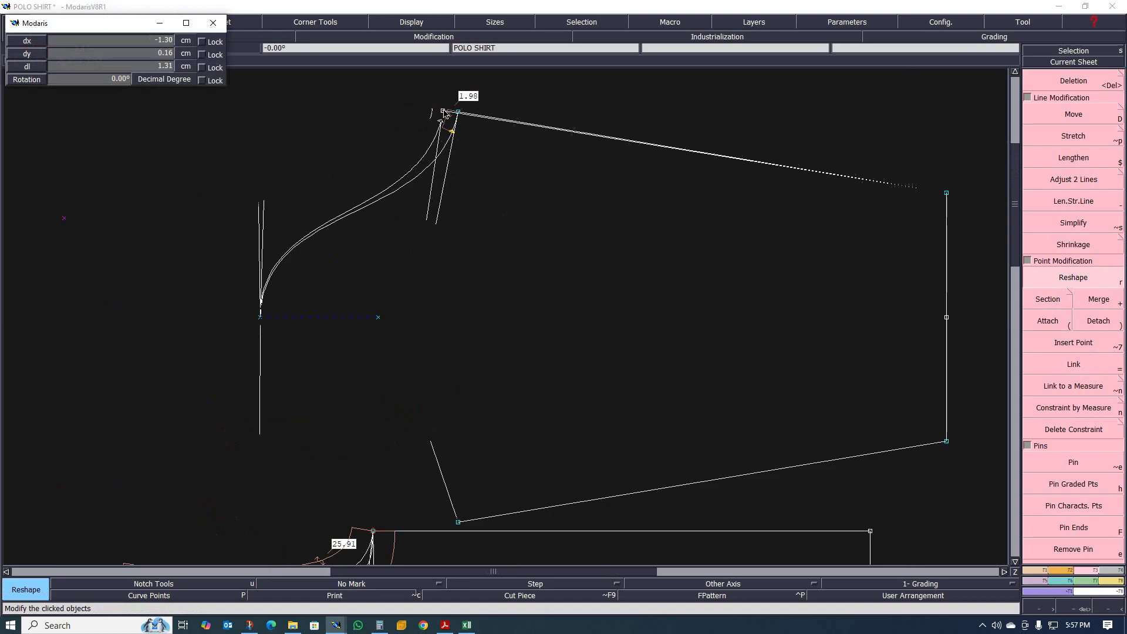
key("Down")
type("-")
type(".75")
key("Down")
type("0")
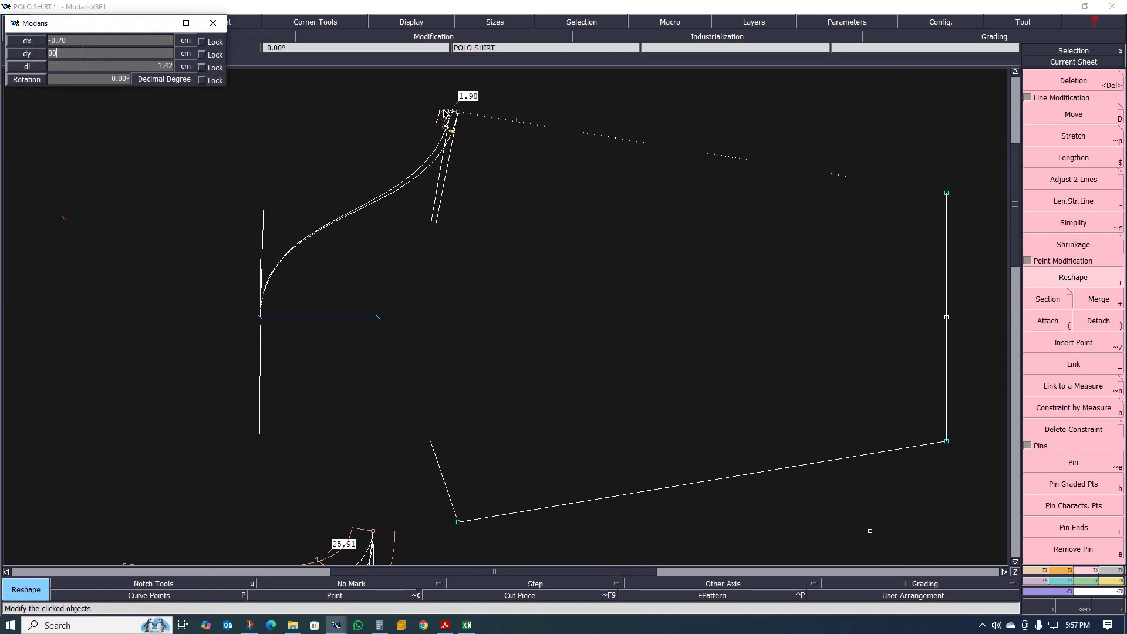
key("Return")
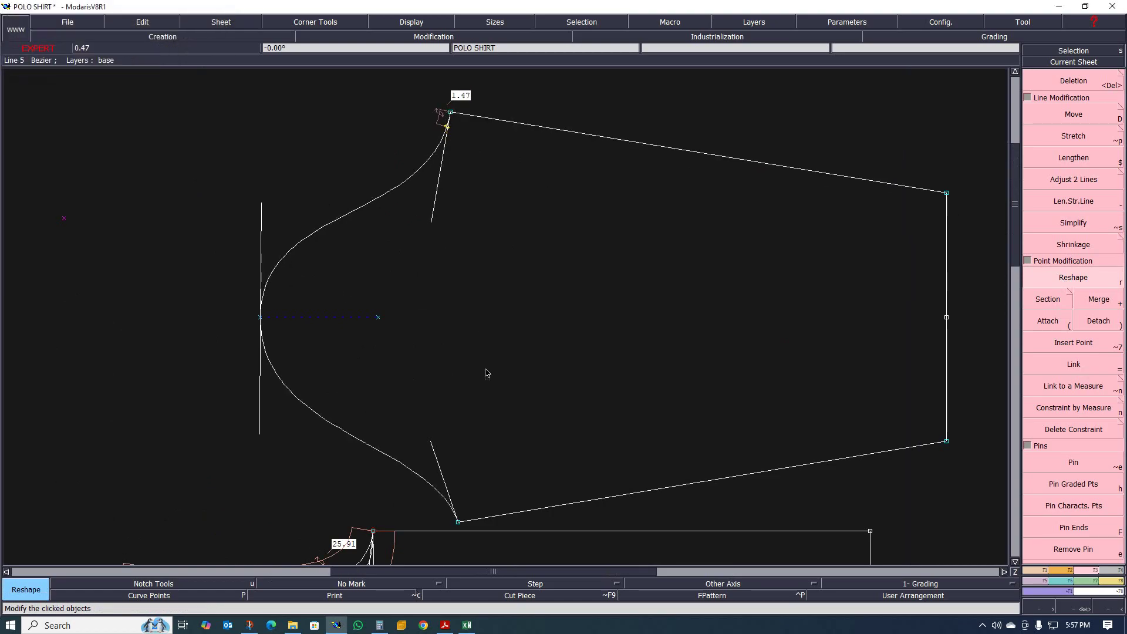
left_click(458, 522)
key("Return")
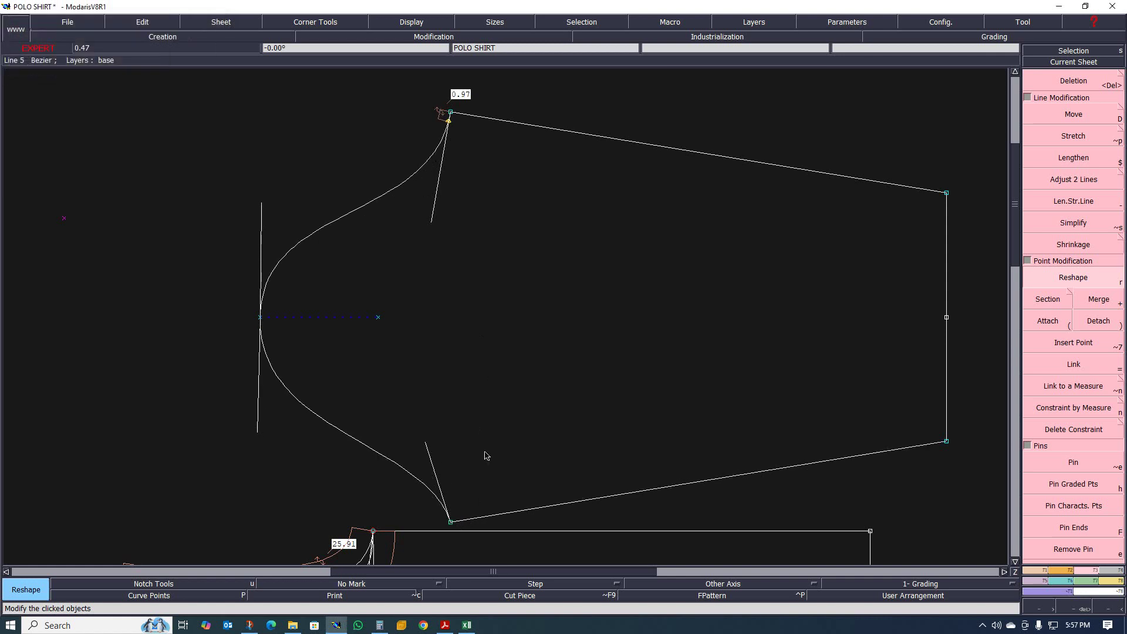
Step: Examine the remaining gap between the constrained cap point and the upper underarm corner, and compare the cap length with the body armholes
scroll(511, 318, "down", 1)
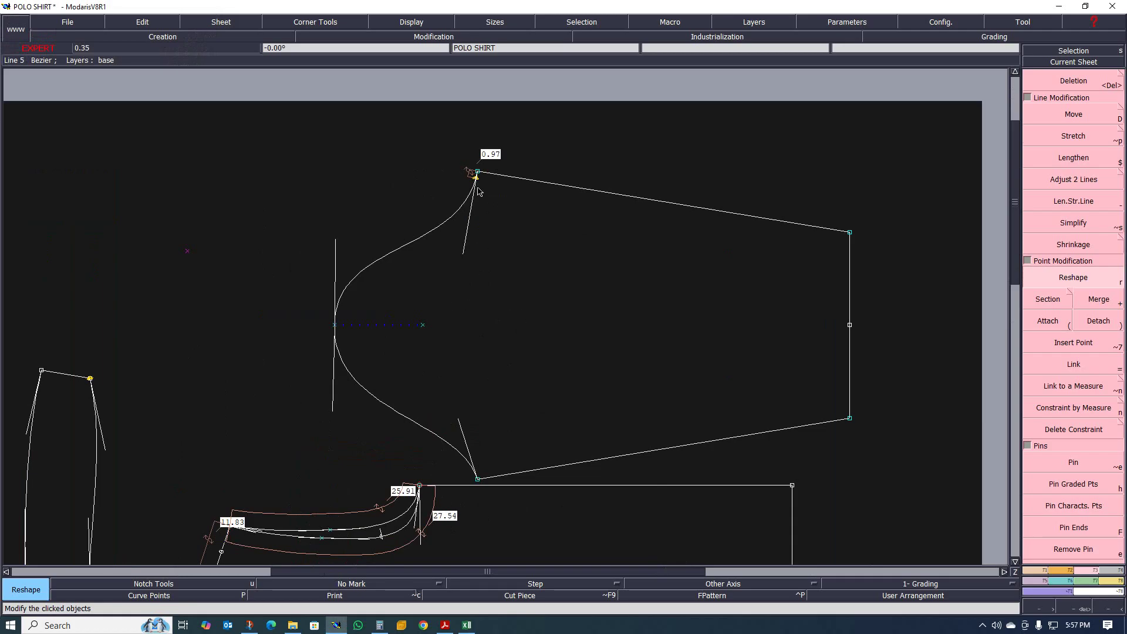
scroll(478, 191, "up", 3)
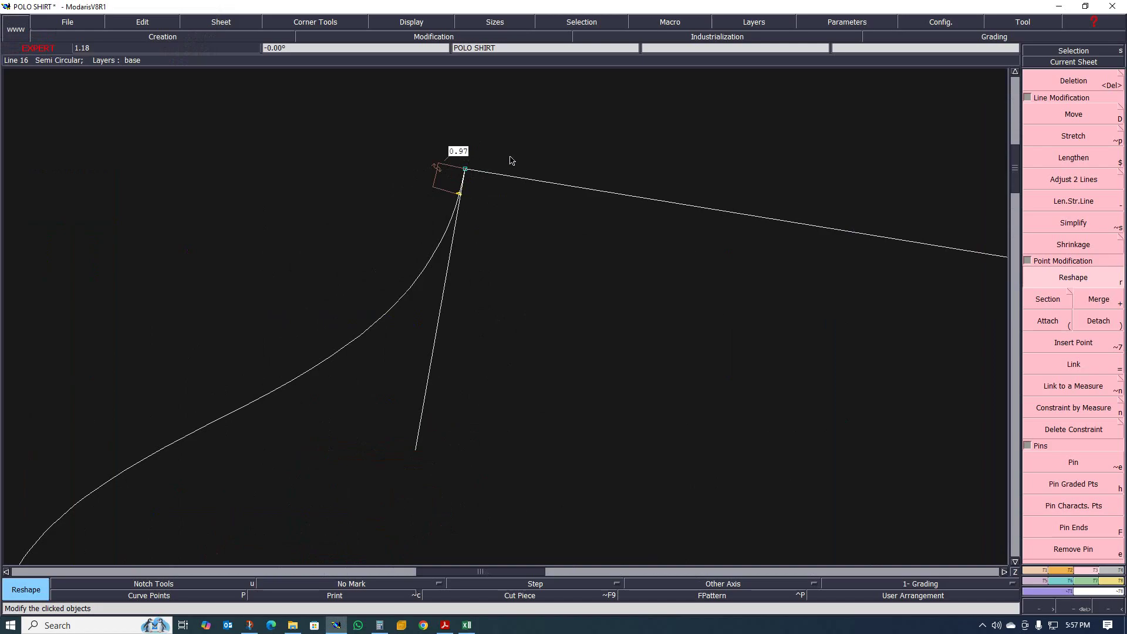
scroll(487, 176, "down", 5)
scroll(489, 164, "up", 1)
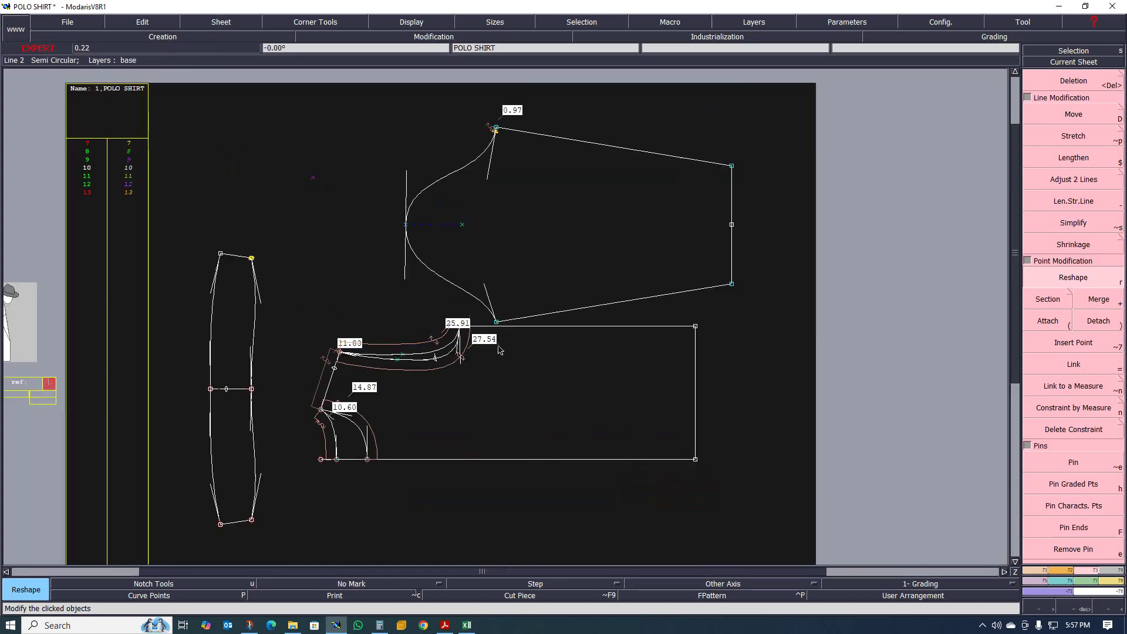
scroll(442, 231, "up", 1)
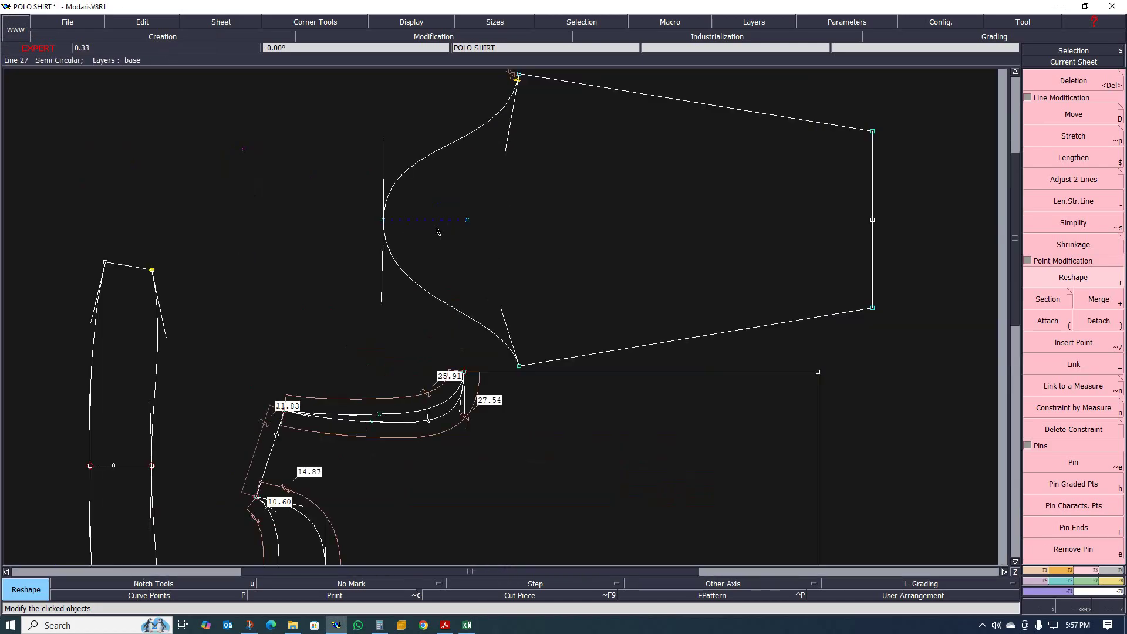
scroll(436, 230, "down", 2)
scroll(511, 144, "up", 2)
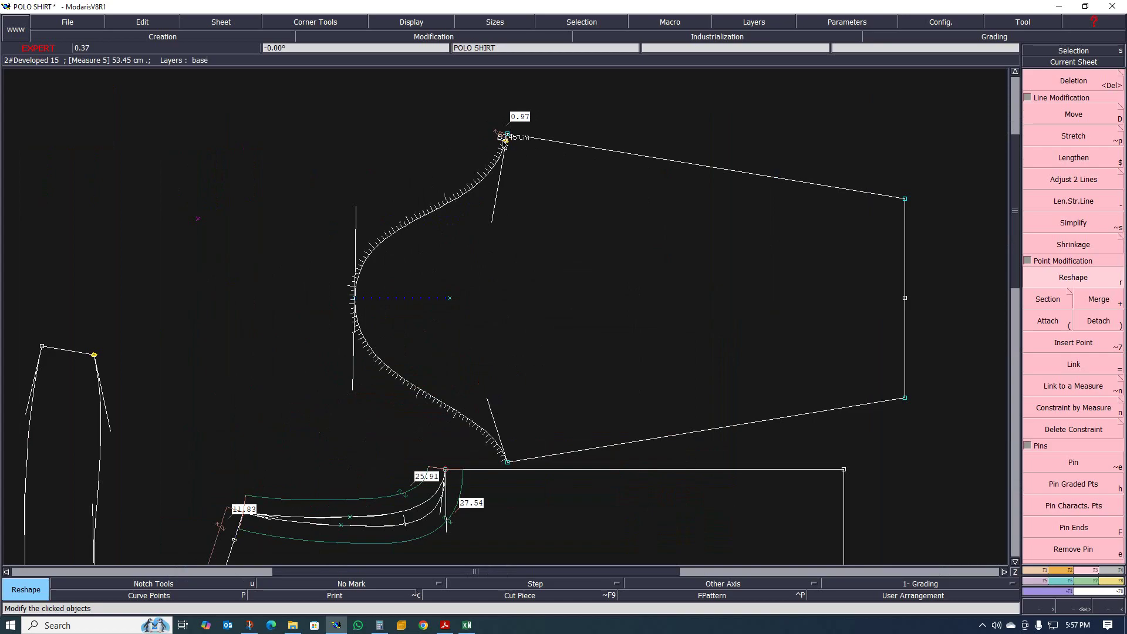
scroll(508, 145, "down", 1)
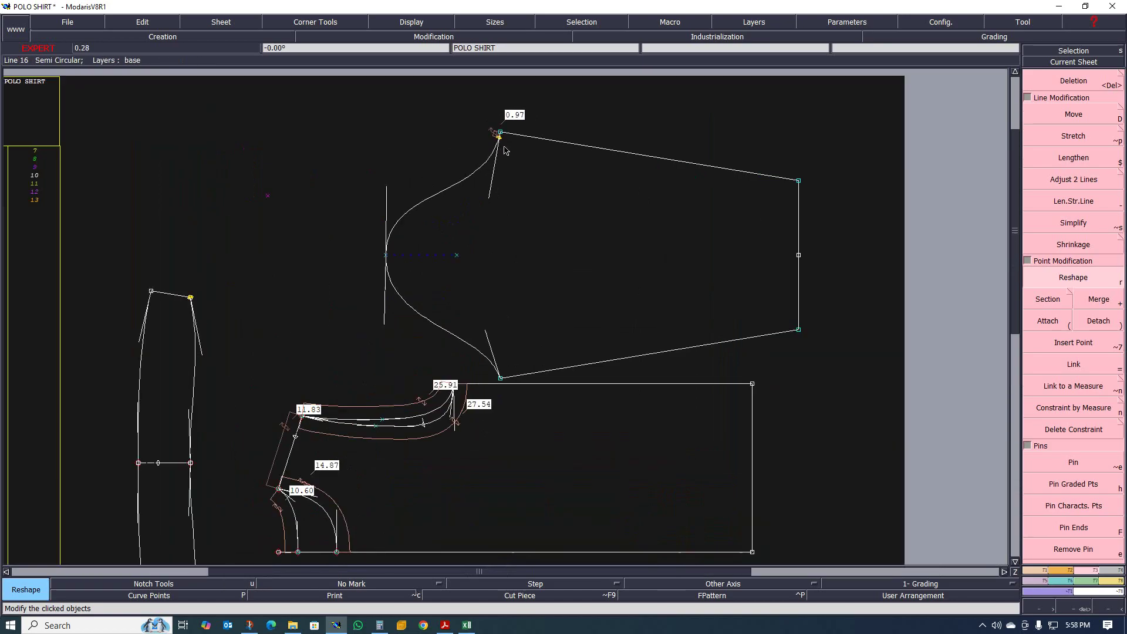
scroll(506, 150, "up", 3)
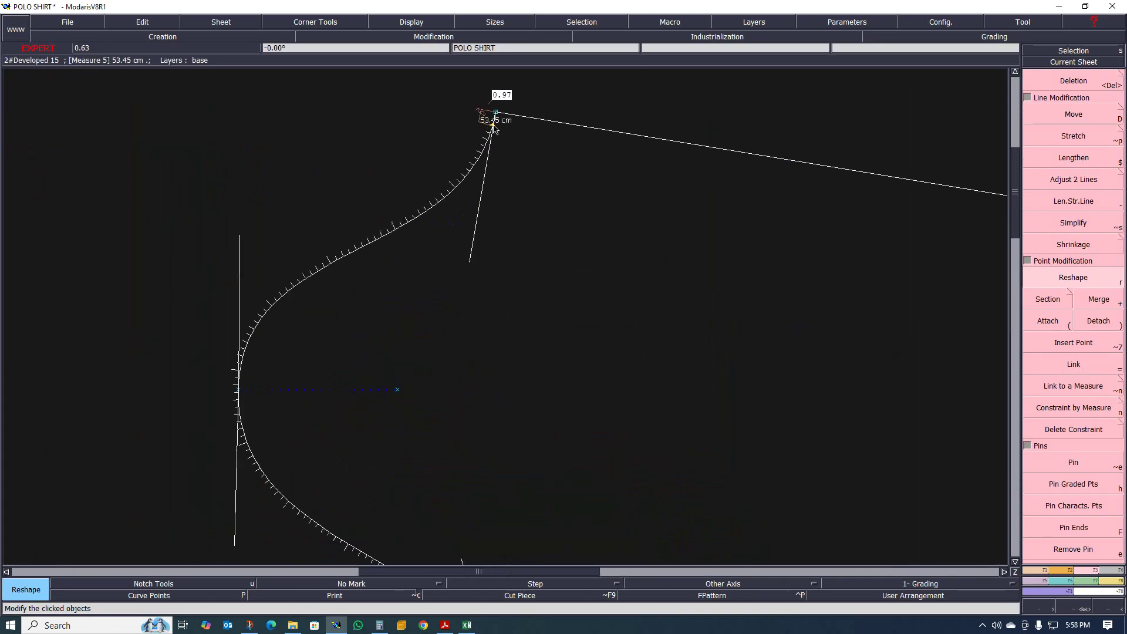
scroll(494, 128, "up", 1)
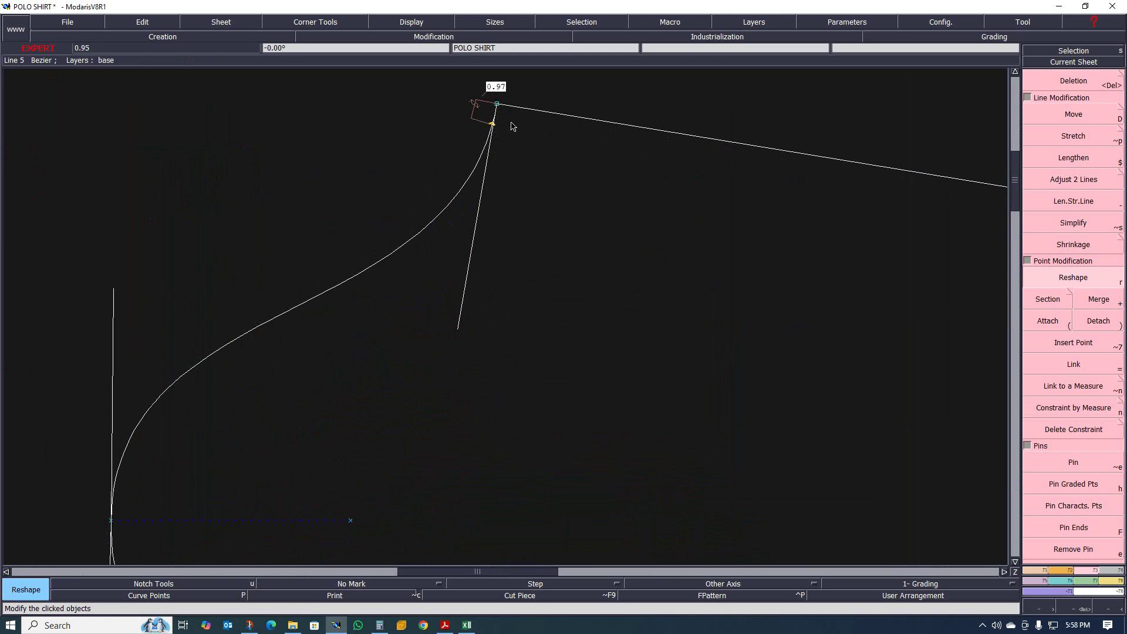
scroll(512, 126, "down", 2)
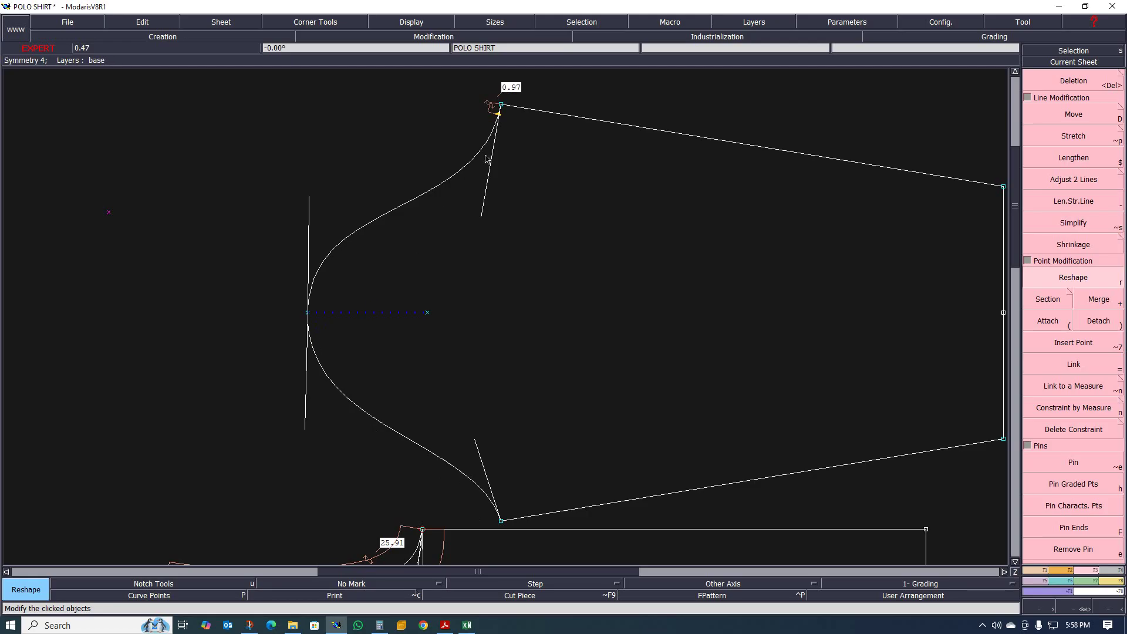
scroll(502, 112, "down", 1)
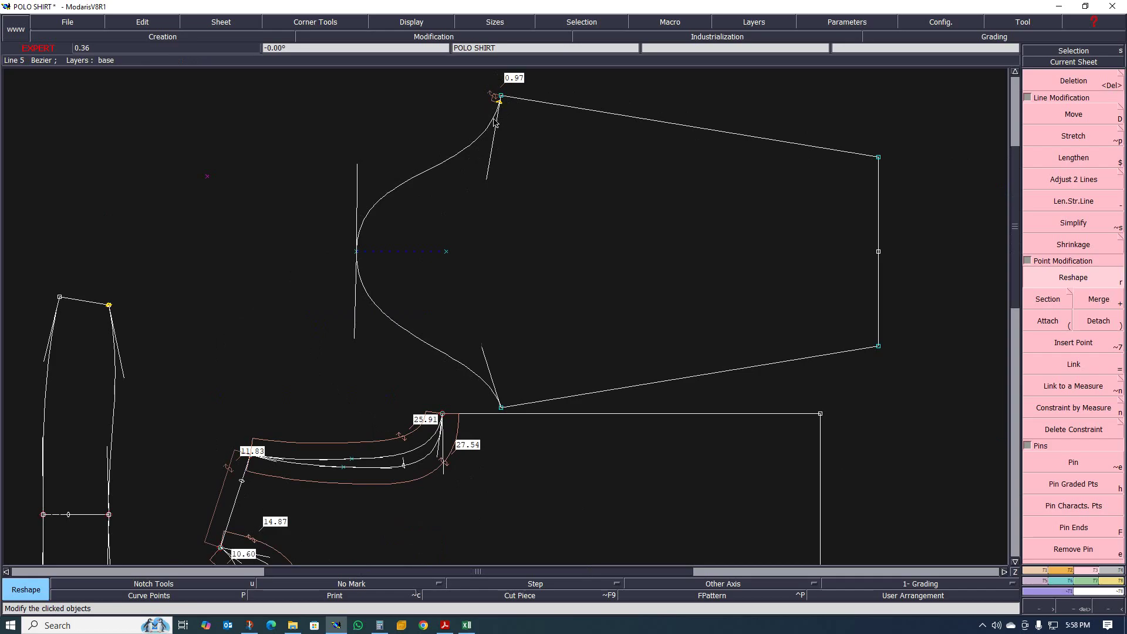
scroll(510, 112, "up", 1)
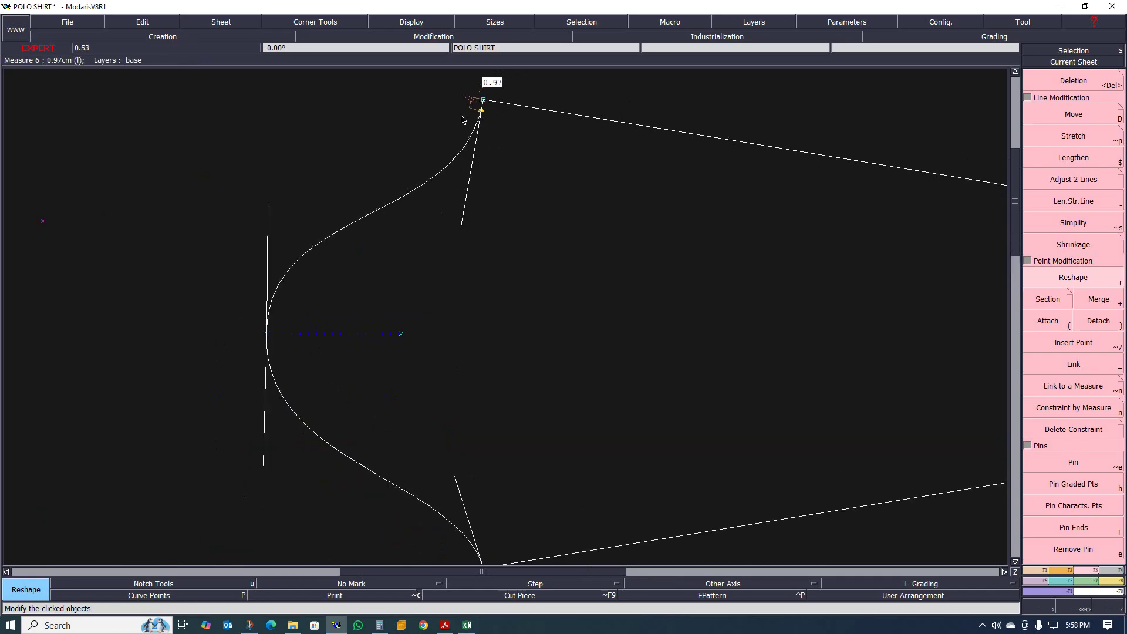
Step: Review the whole sleeve outline and the small cap-end measure at its upper underarm corner
scroll(390, 335, "down", 2)
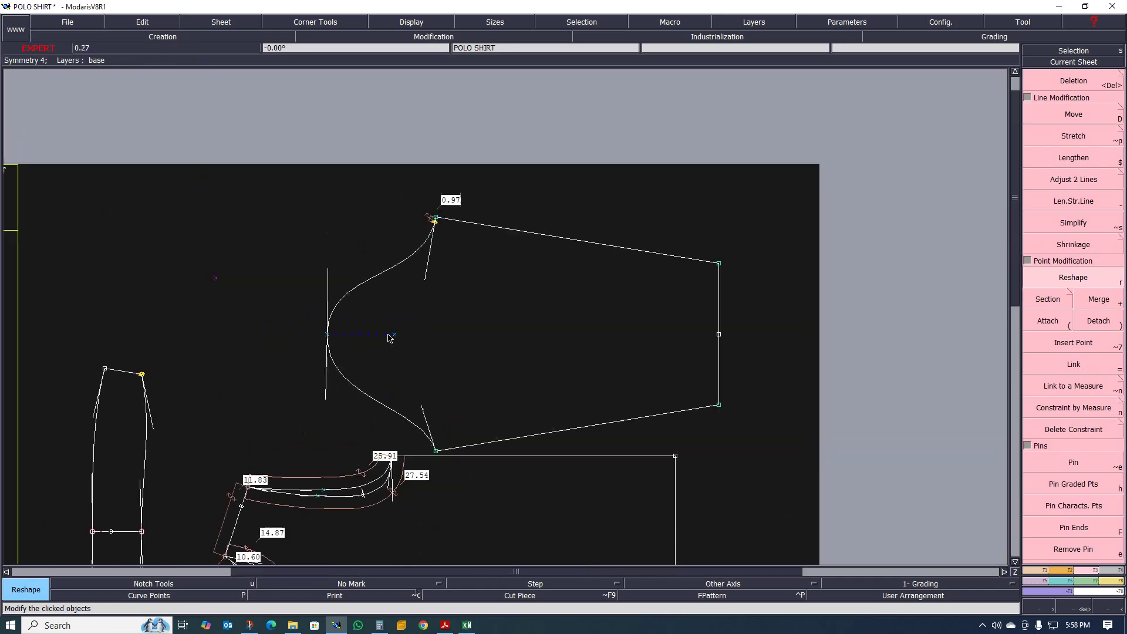
scroll(420, 438, "up", 1)
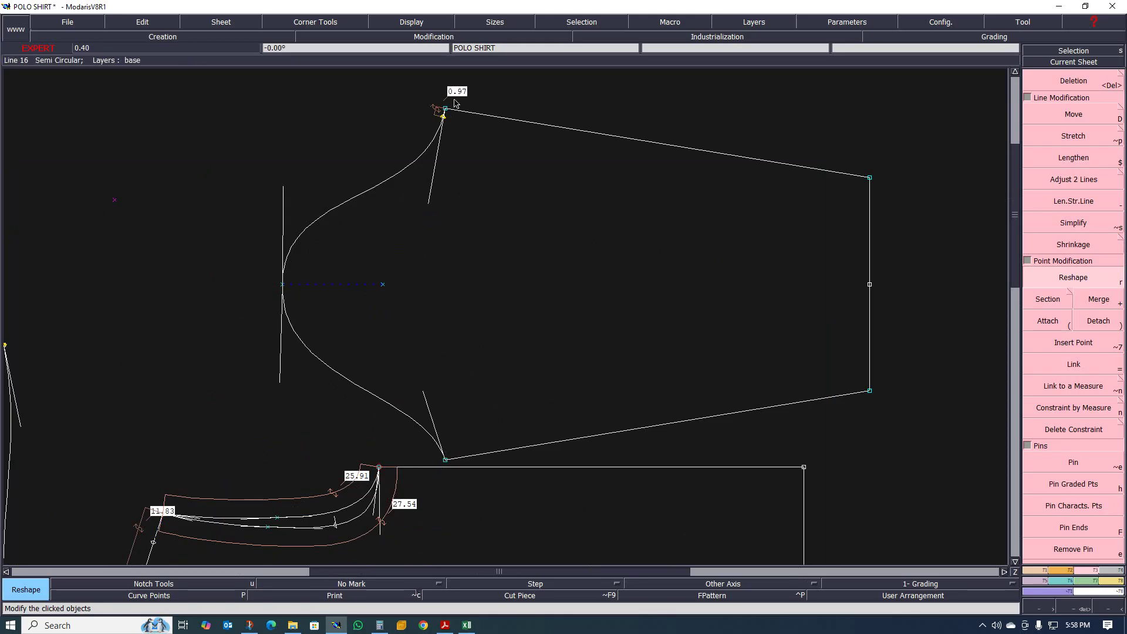
scroll(447, 140, "up", 4)
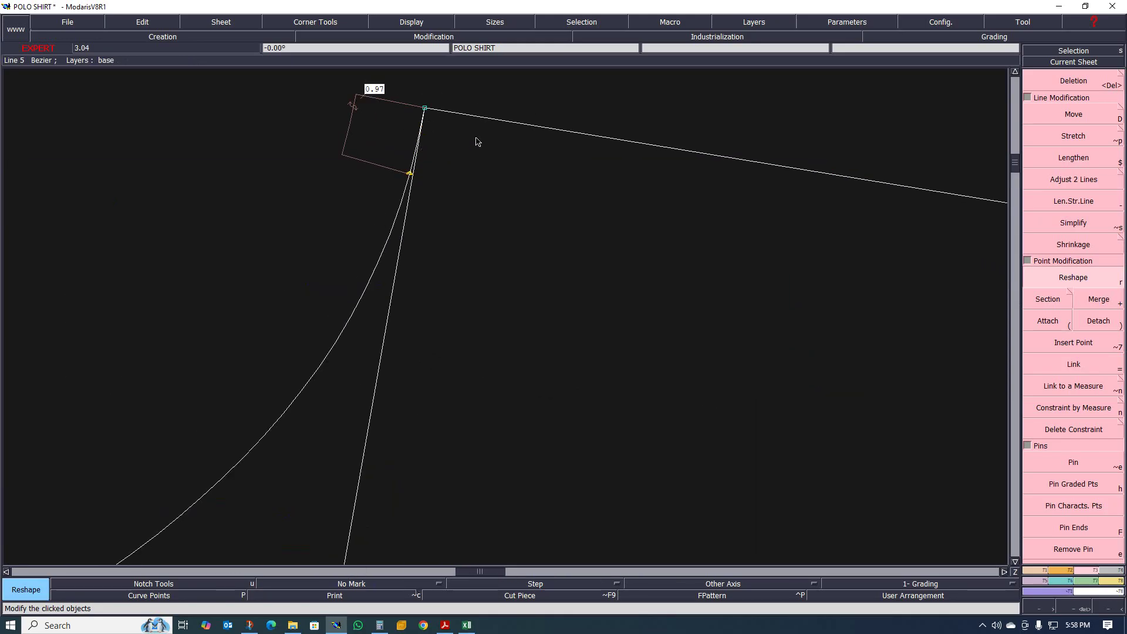
scroll(476, 142, "down", 6)
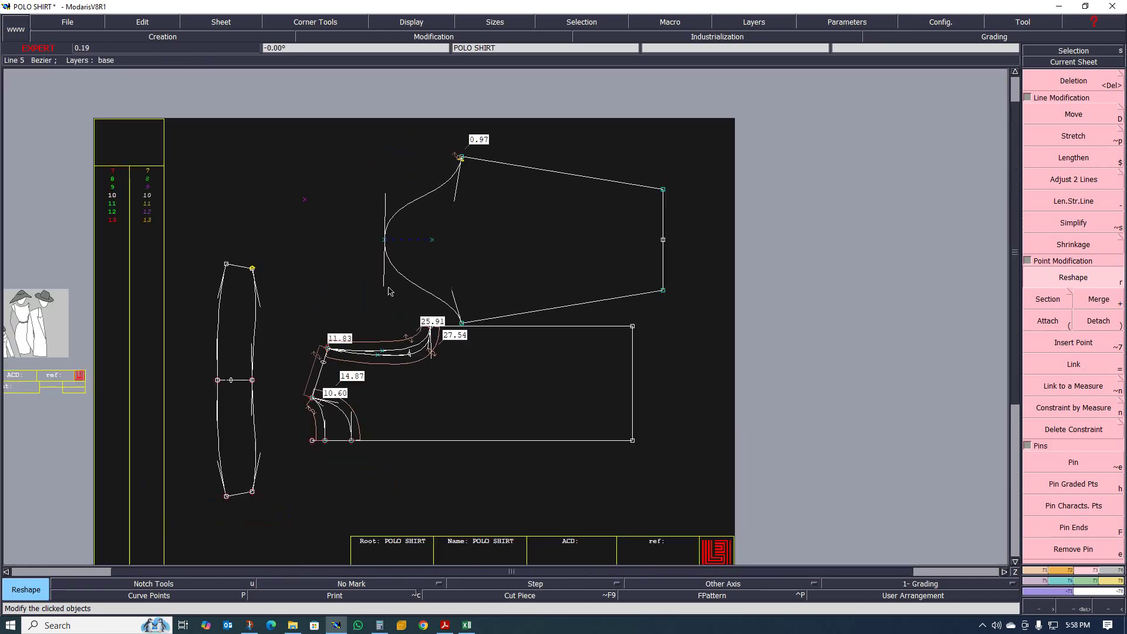
scroll(411, 246, "up", 1)
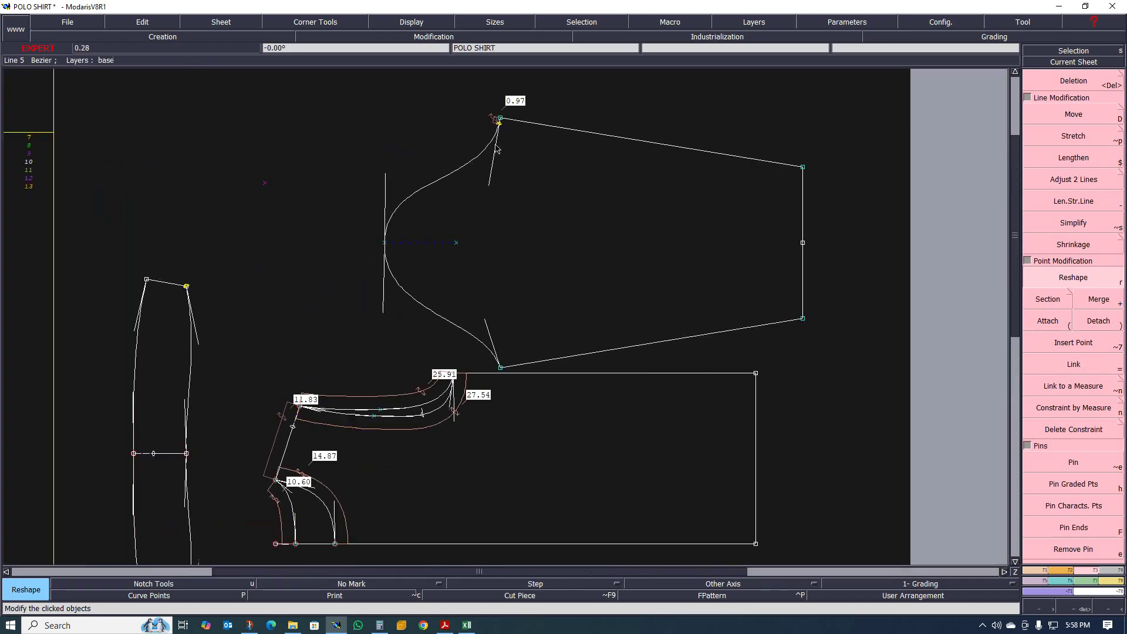
scroll(496, 147, "up", 3)
scroll(494, 132, "down", 2)
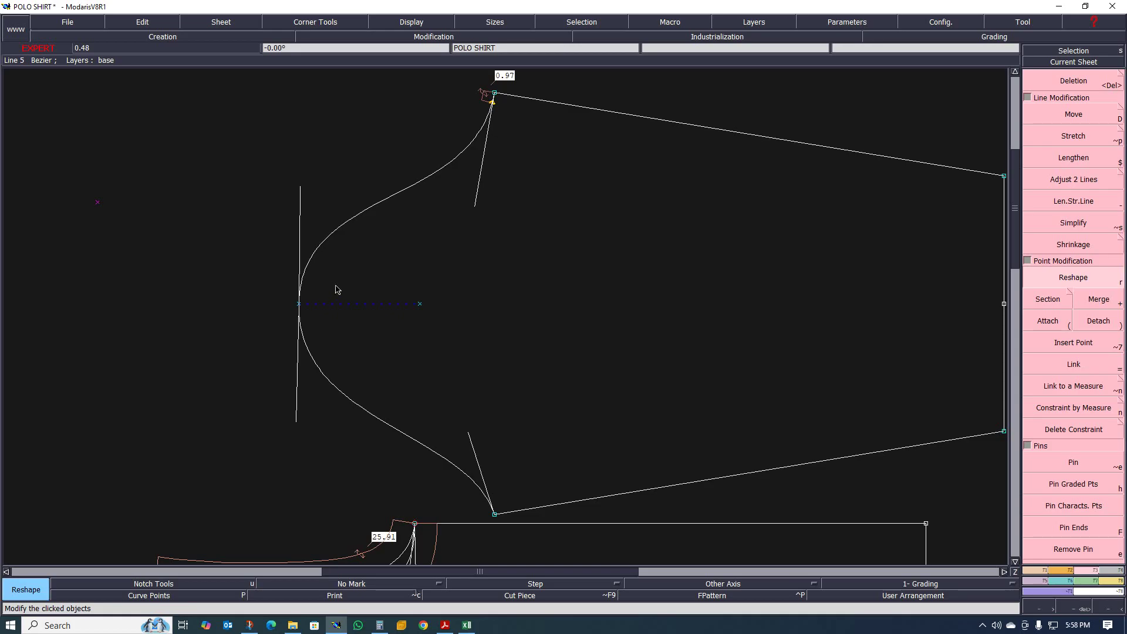
scroll(335, 292, "down", 4)
scroll(389, 193, "up", 6)
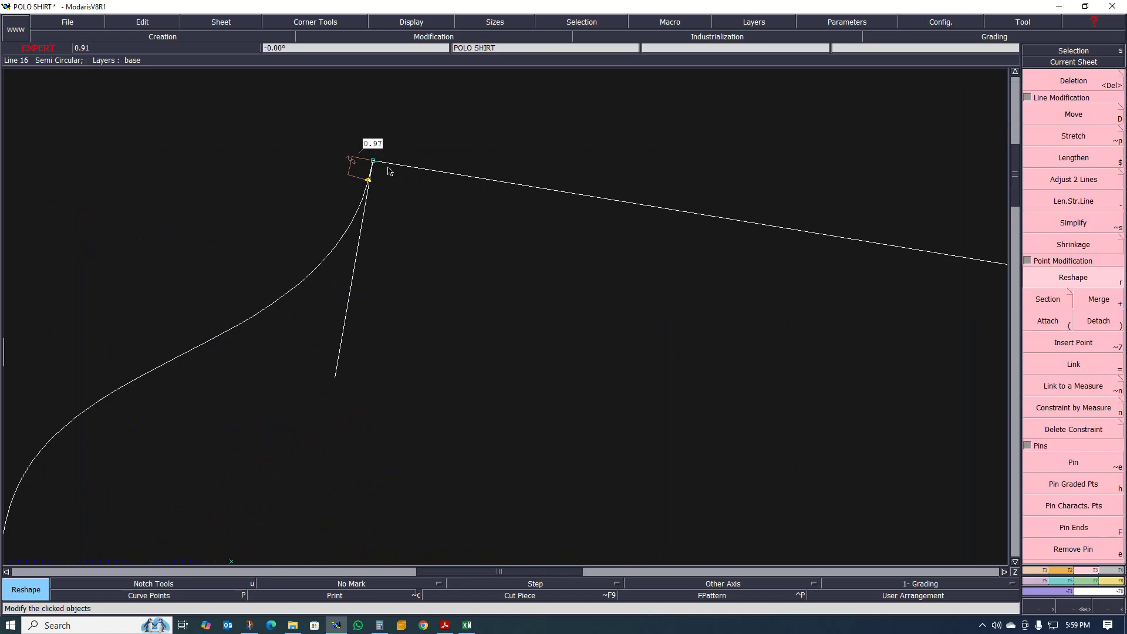
scroll(389, 171, "down", 4)
scroll(369, 206, "up", 3)
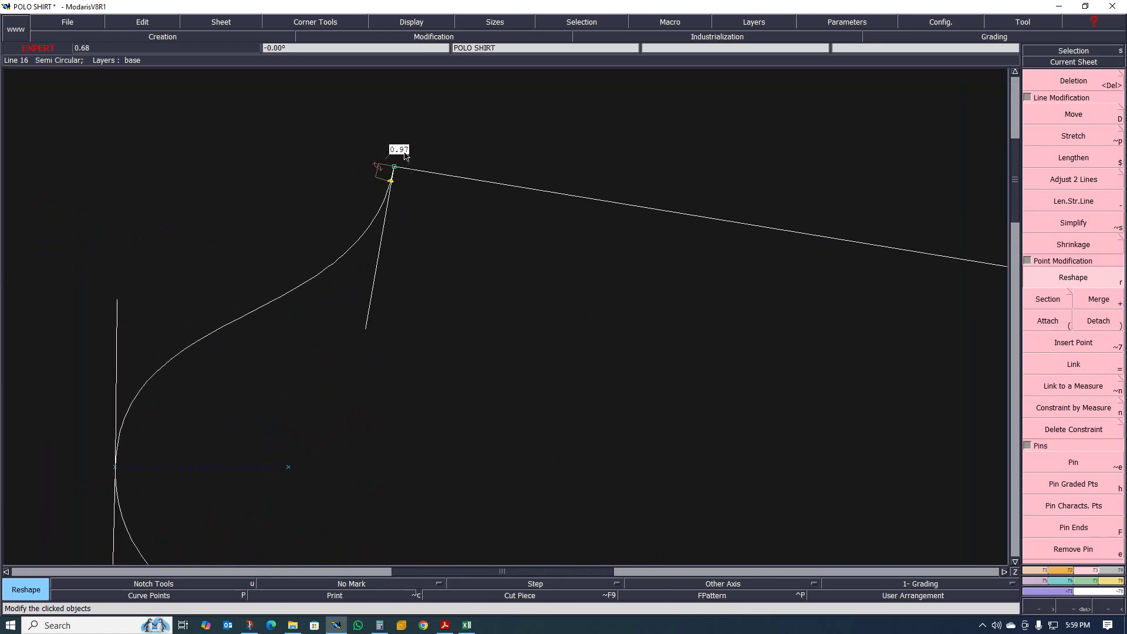
scroll(405, 156, "down", 3)
scroll(261, 211, "down", 2)
Step: Inspect the two armhole length measures on the body draft and compare them with the sleeve's cap-end measure
scroll(272, 418, "up", 4)
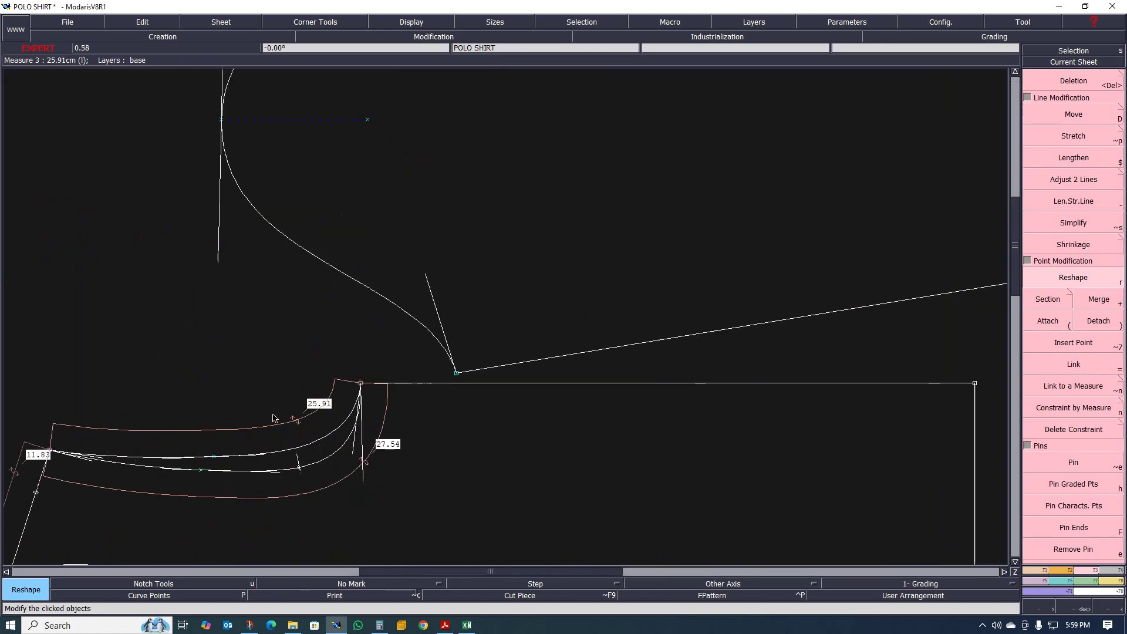
scroll(273, 418, "up", 2)
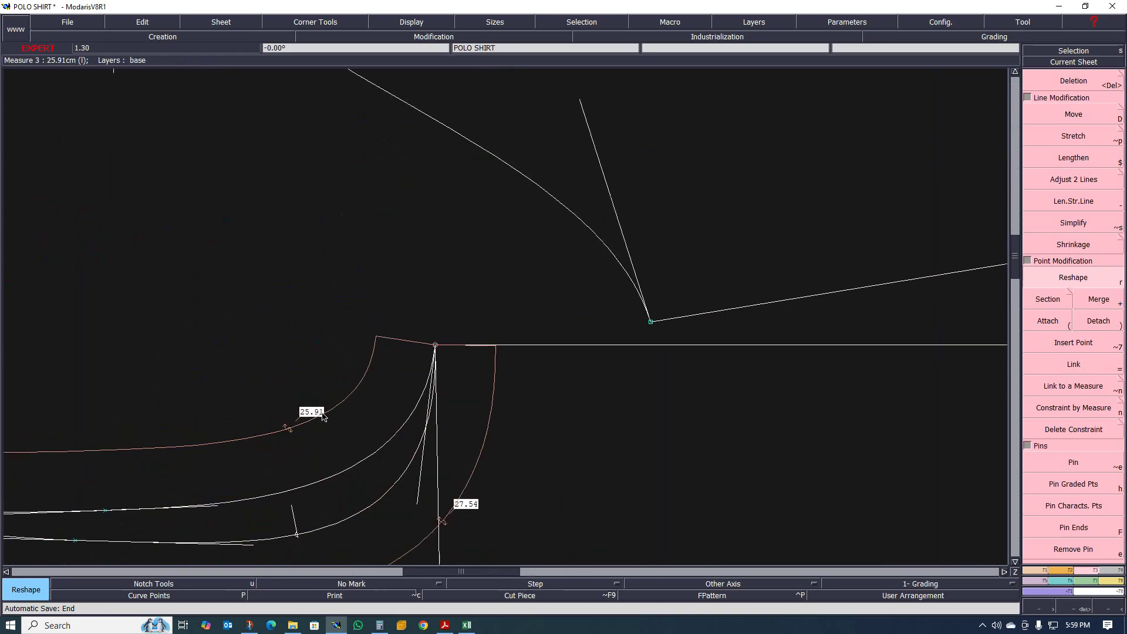
scroll(322, 417, "down", 2)
scroll(317, 418, "up", 1)
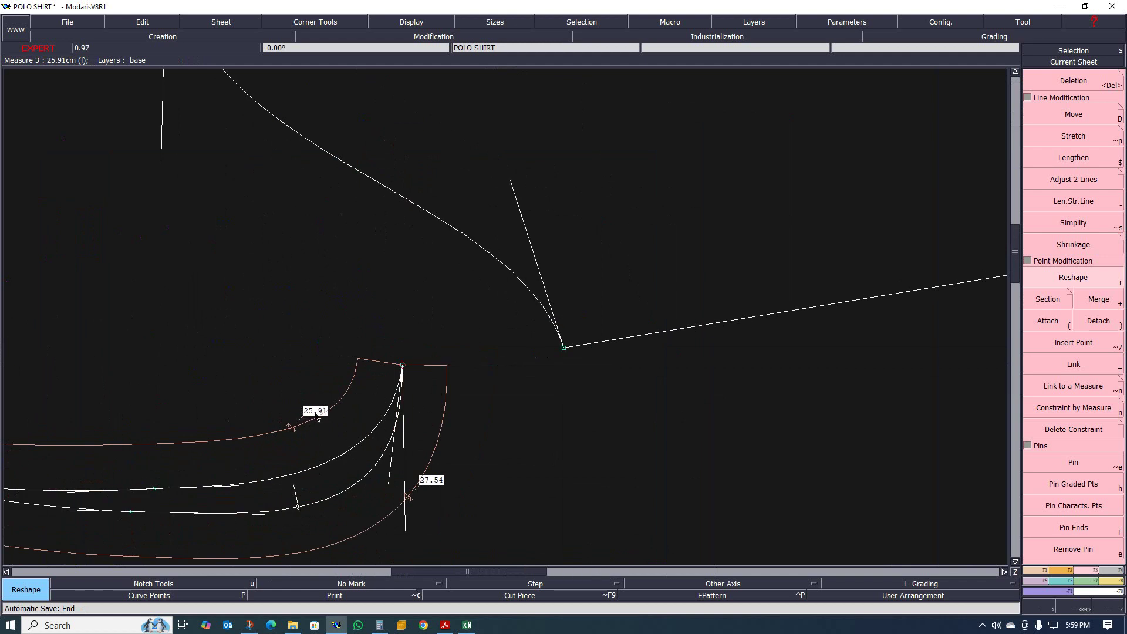
scroll(314, 417, "up", 1)
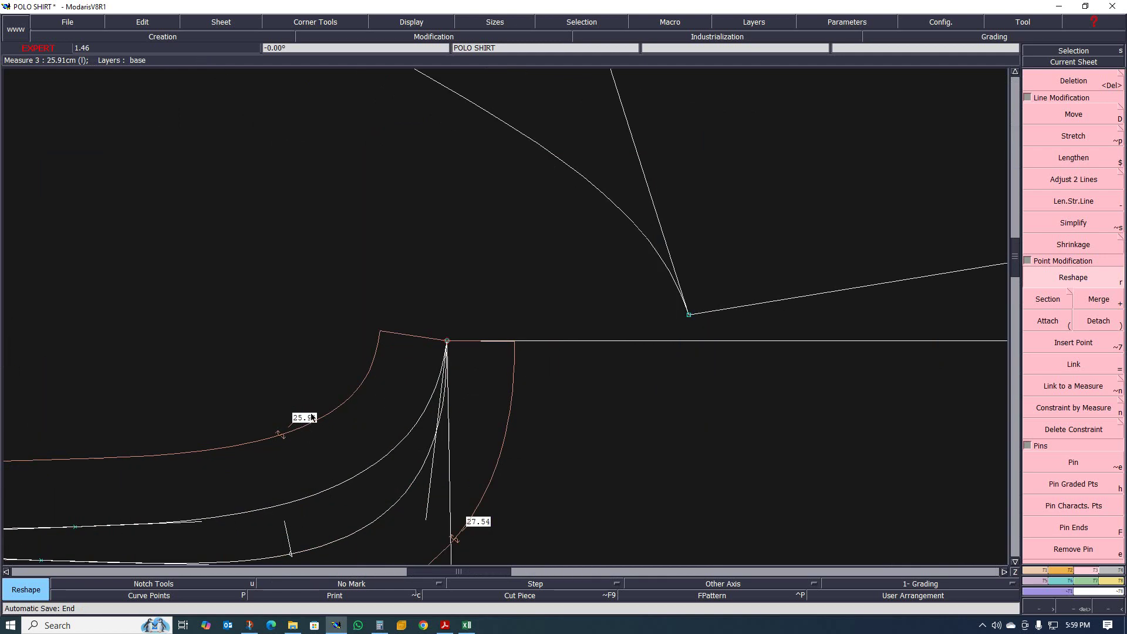
scroll(316, 424, "up", 1)
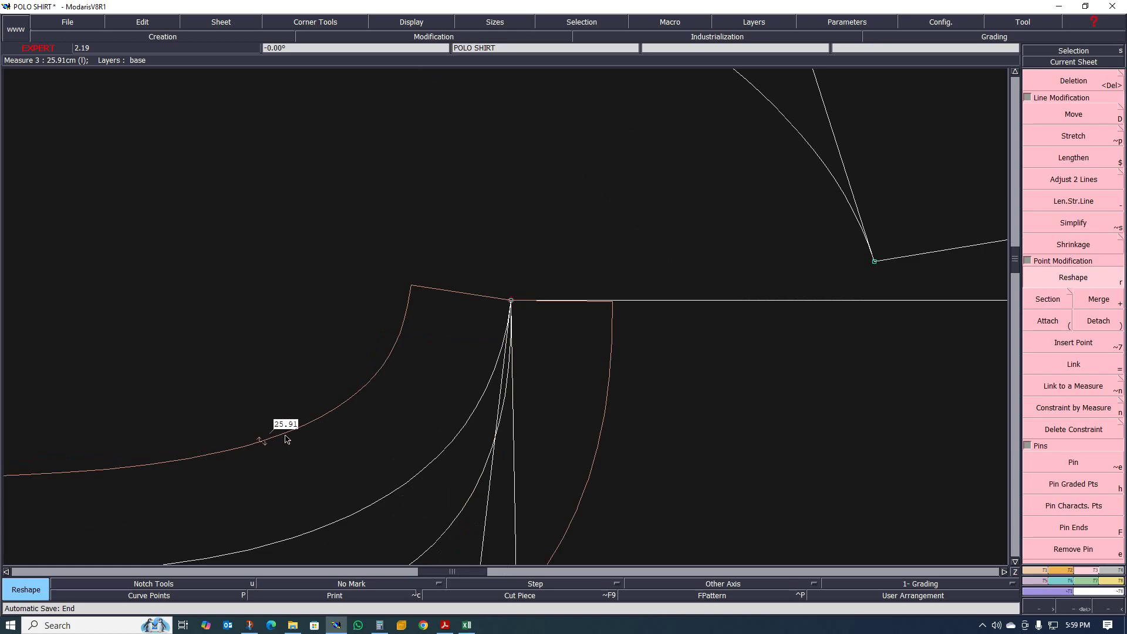
scroll(285, 436, "down", 5)
scroll(378, 191, "up", 3)
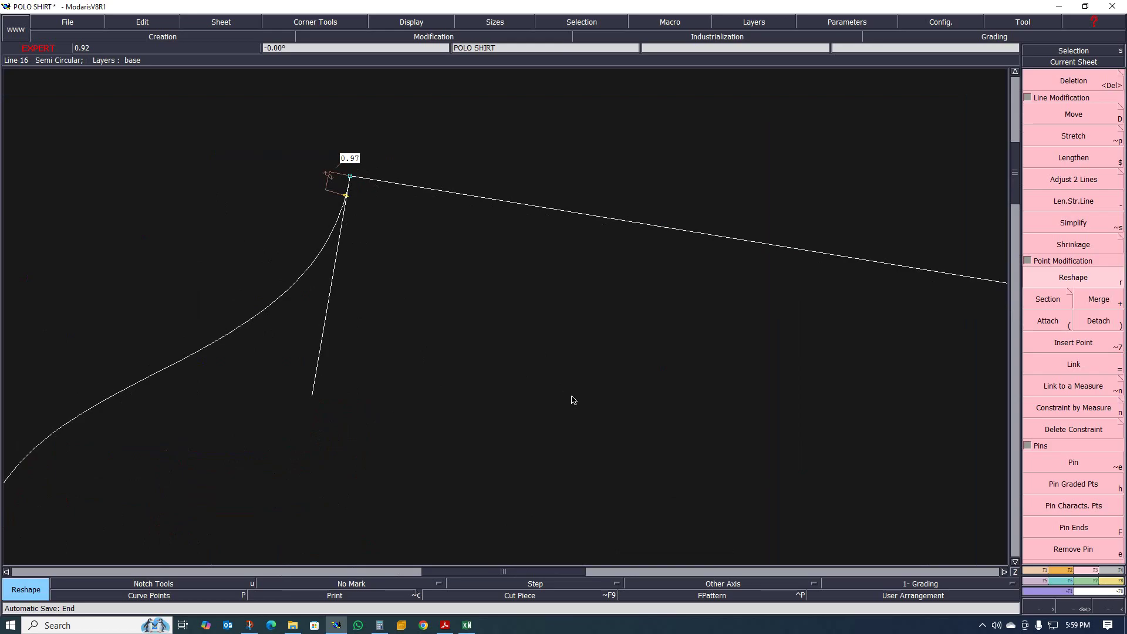
Step: Create a developed point on the sleeve cap curve at a curve length of 26.40 cm from the lower underarm corner
scroll(580, 363, "down", 4)
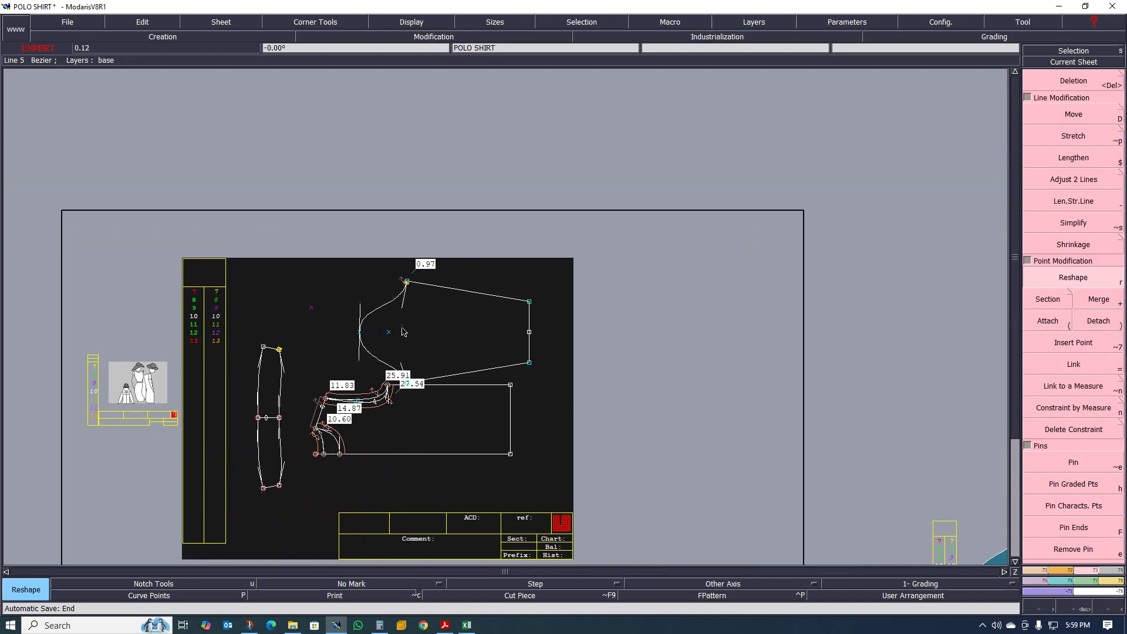
scroll(380, 374, "up", 2)
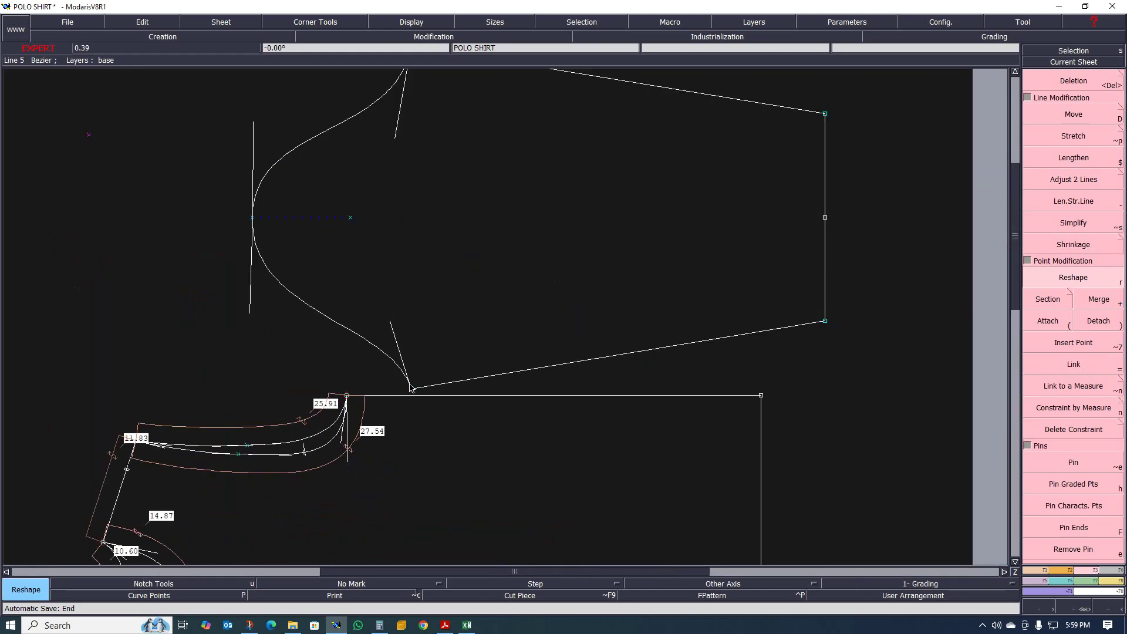
key("ctrl+d")
left_click(411, 387)
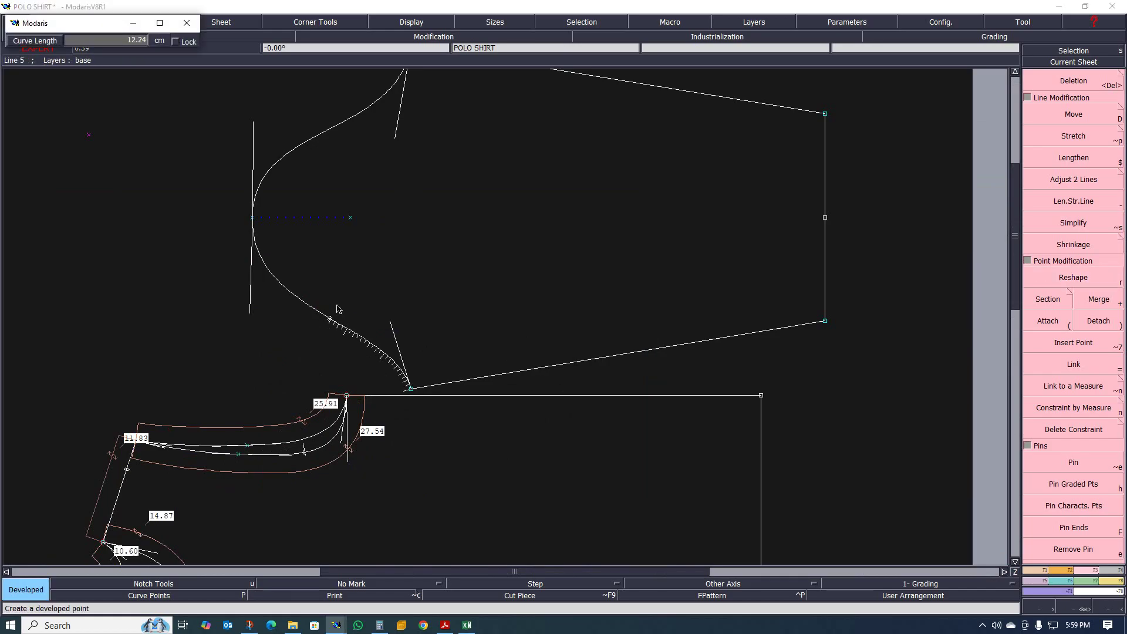
type("-11.50")
type("2")
type("6.40")
key("Return")
Step: Add a notch on the developed point beside the crown of the sleeve cap and check its placement
scroll(252, 237, "up", 3)
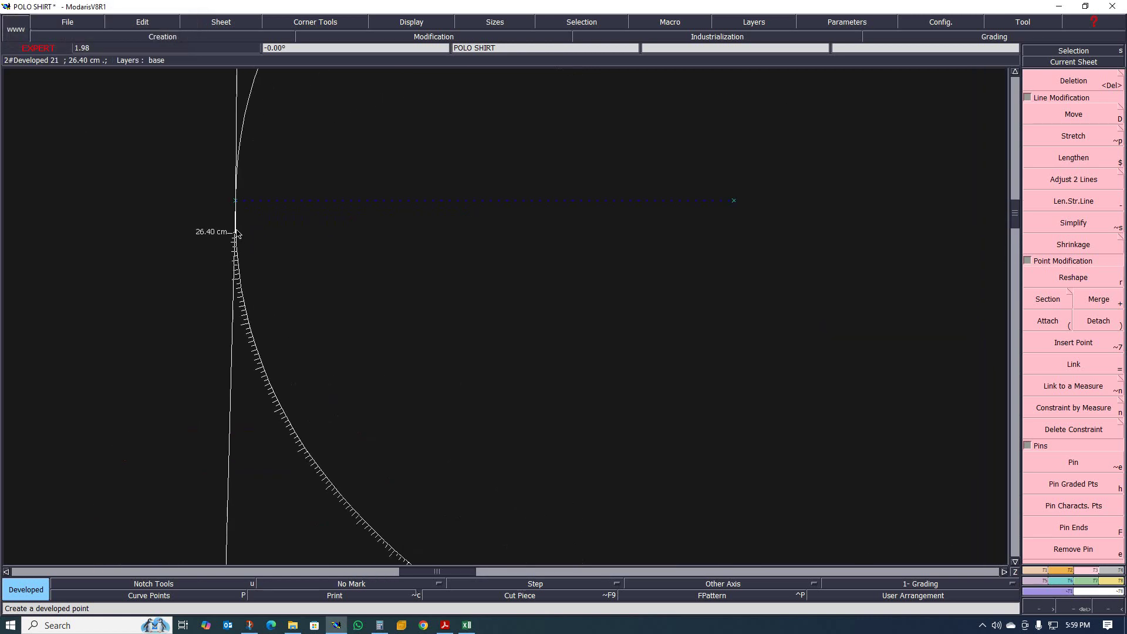
key("u")
scroll(240, 235, "down", 3)
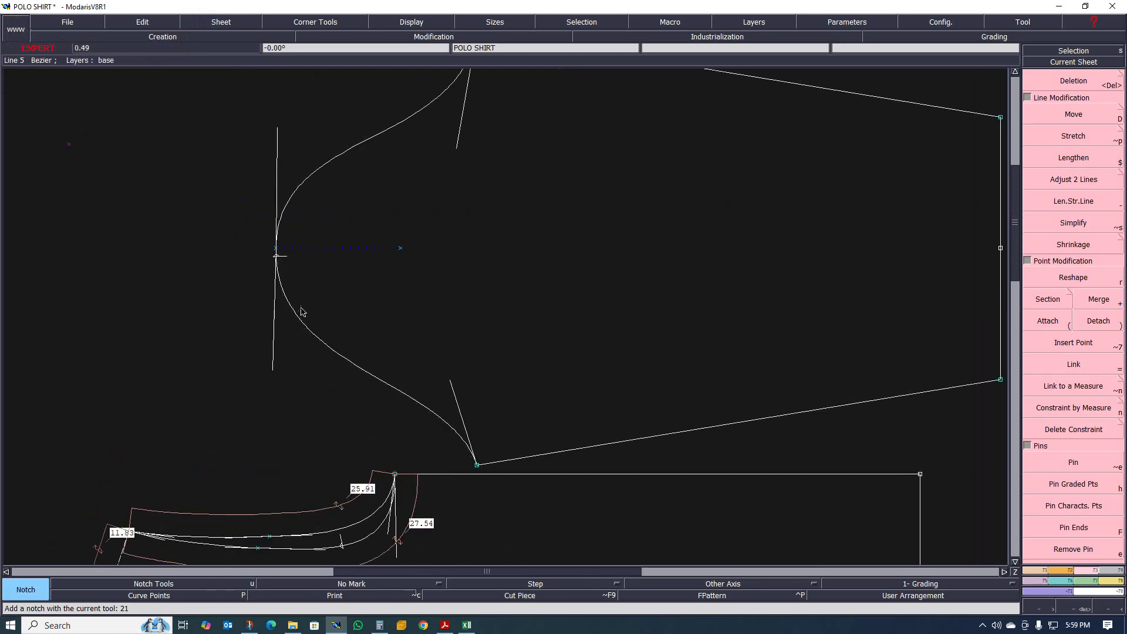
scroll(296, 308, "down", 2)
scroll(285, 299, "up", 3)
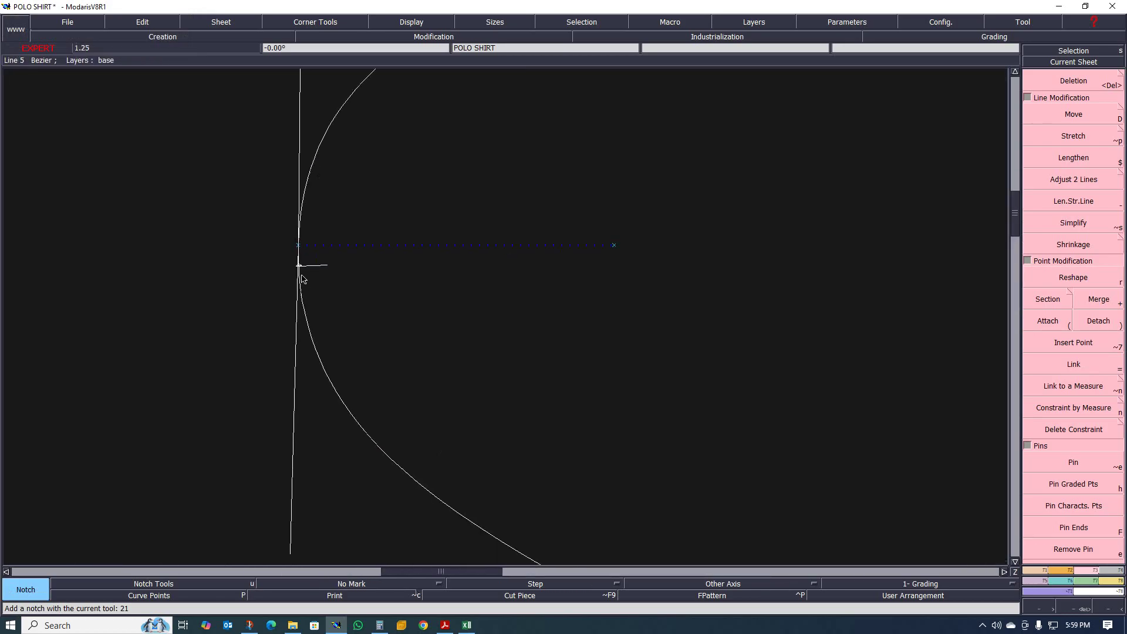
Step: Extract the front body as a seam piece from the base draft, bounded by the deeper armhole and neckline curves
scroll(325, 305, "down", 3)
scroll(316, 402, "up", 2)
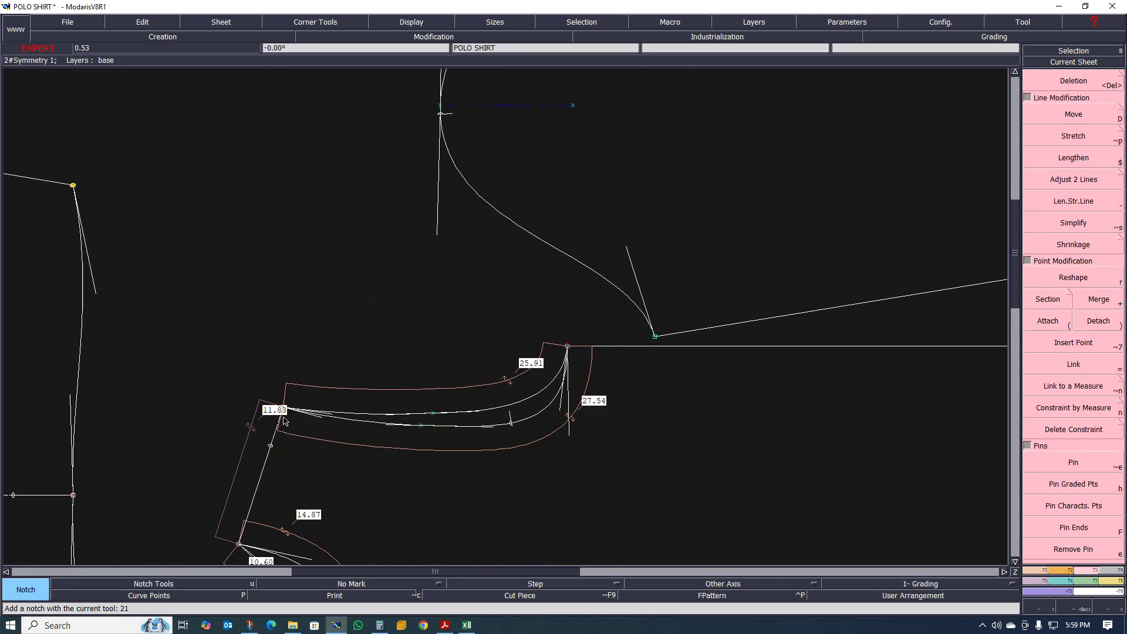
scroll(281, 415, "up", 2)
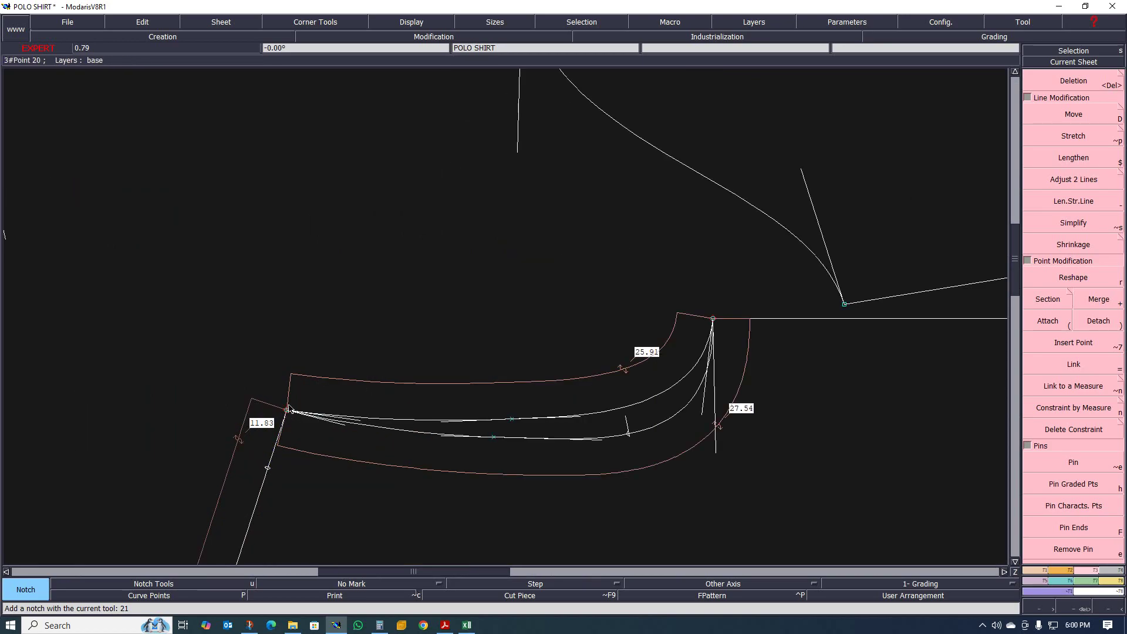
scroll(352, 395, "down", 3)
scroll(420, 388, "up", 1)
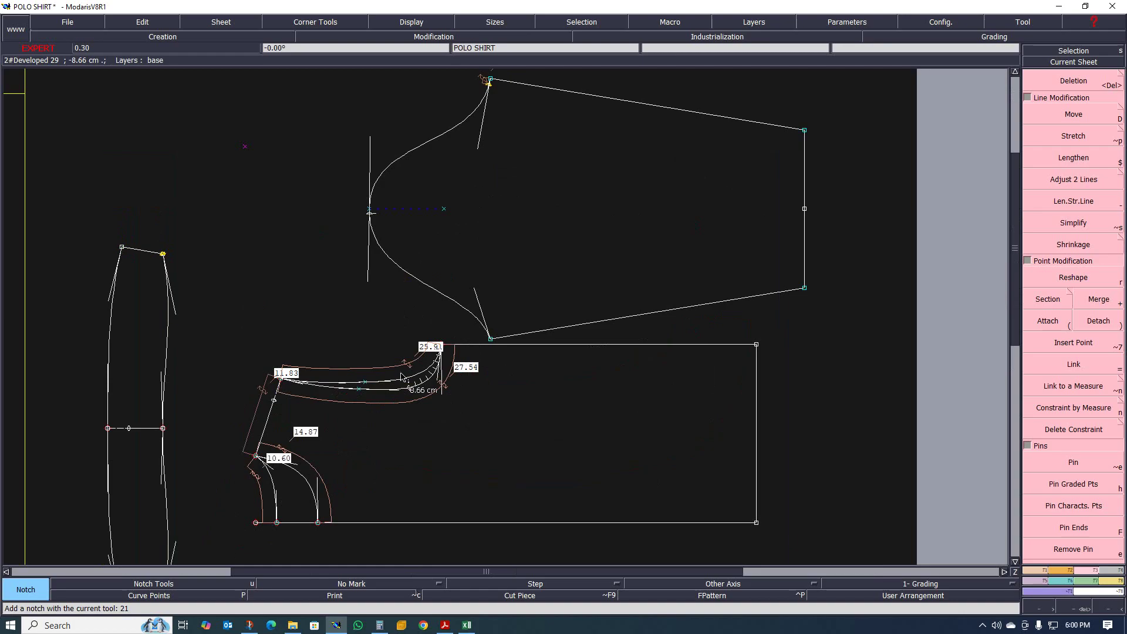
key("m")
left_click(394, 457)
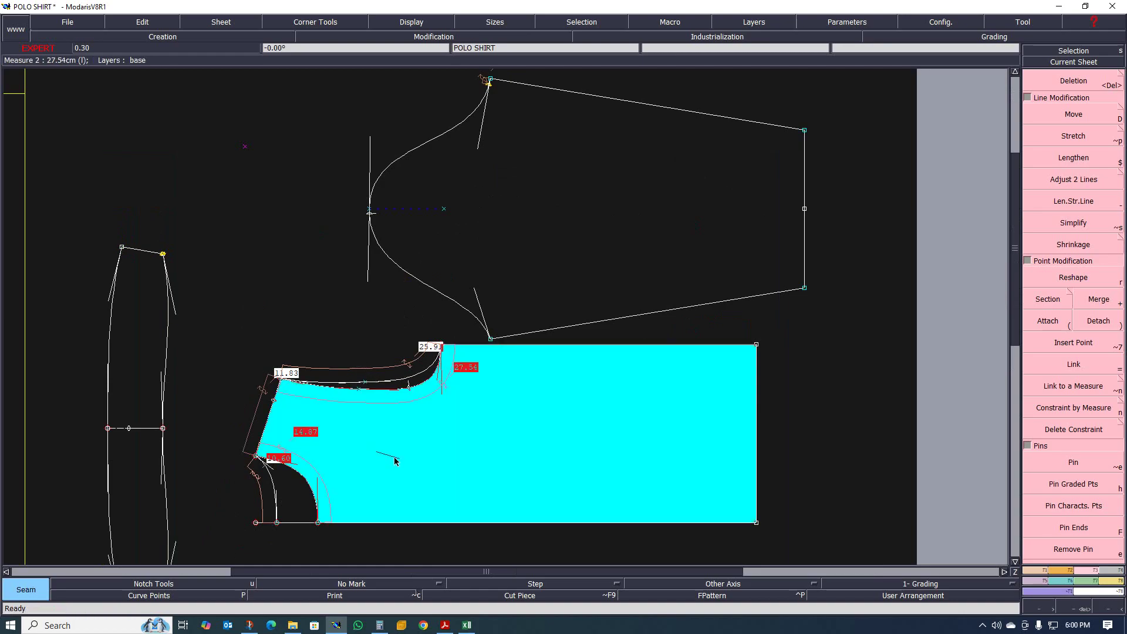
right_click(504, 455)
Step: Extract the back body as a seam piece with the shallower armhole and neckline curves, undoing the first attempt with the wrong neckline
left_click(384, 388)
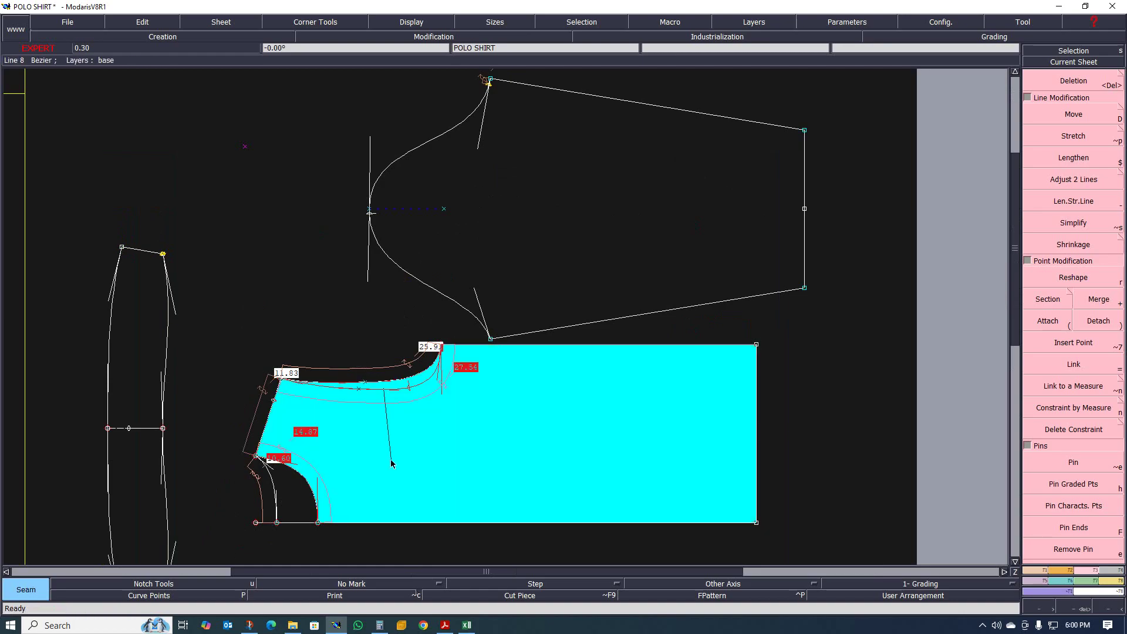
right_click(394, 464)
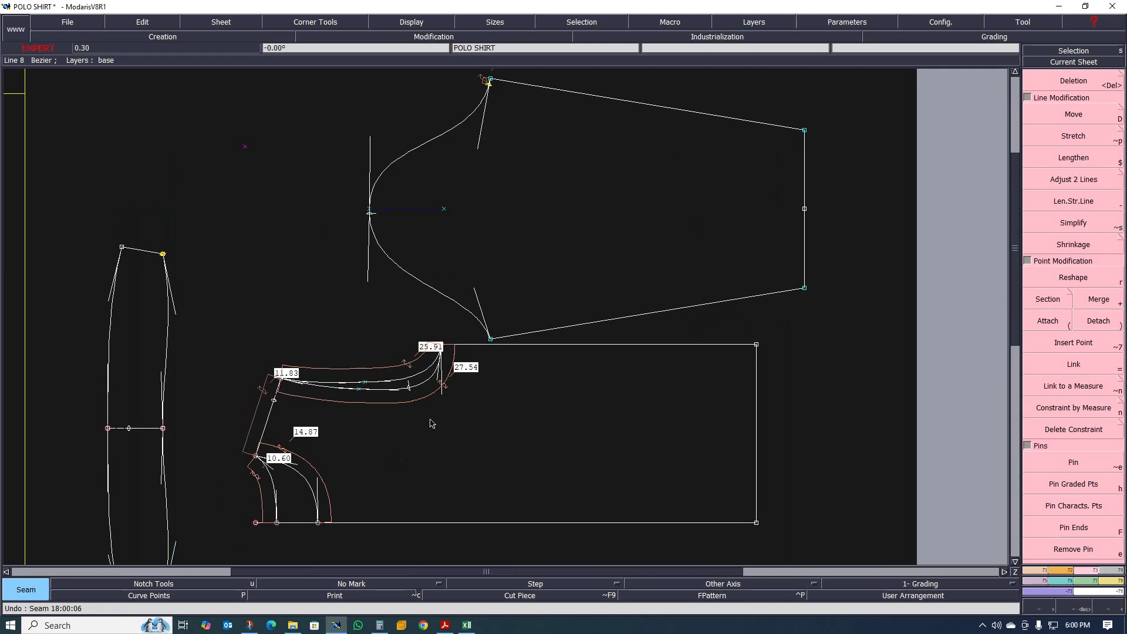
scroll(485, 424, "down", 6)
scroll(490, 424, "up", 2)
scroll(462, 432, "down", 3)
scroll(461, 439, "up", 6)
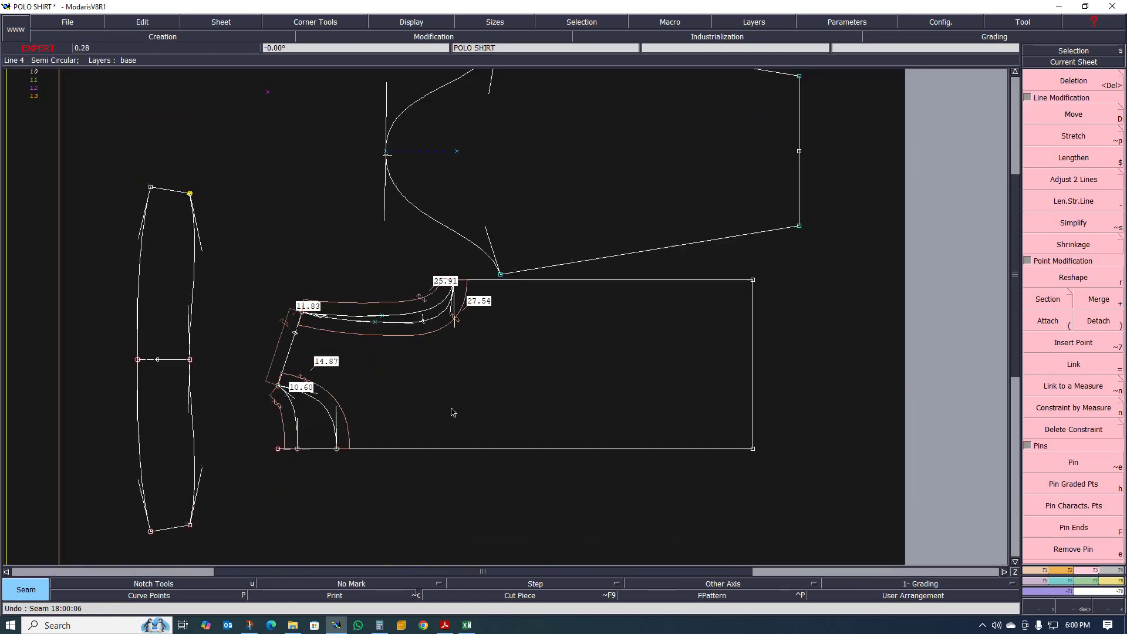
scroll(399, 408, "up", 2)
left_click_drag(317, 367, 624, 349)
left_click_drag(269, 428, 447, 322)
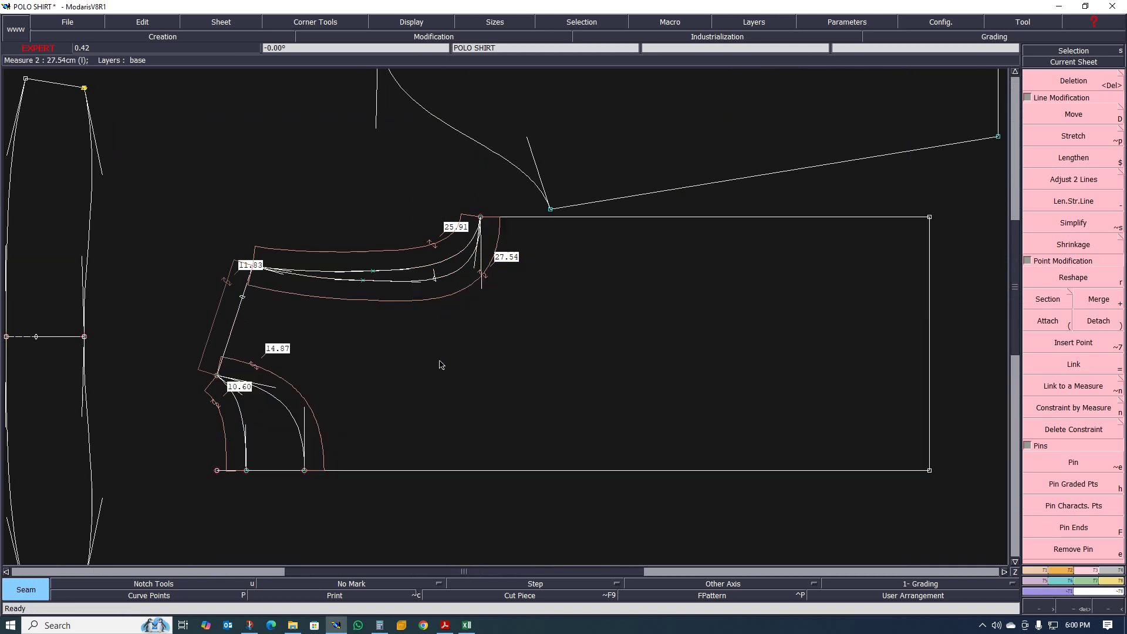
Step: Arrange all sheets automatically, then place the back piece and front piece side by side below the base draft
key("j")
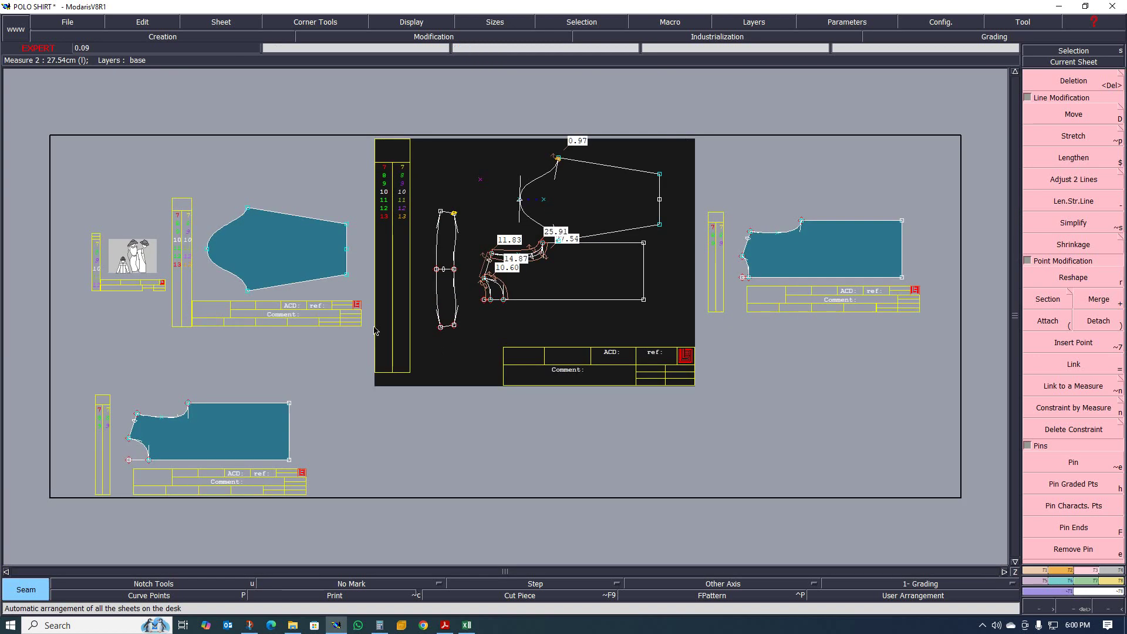
key("q")
left_click(764, 254)
left_click(761, 411)
left_click(221, 431)
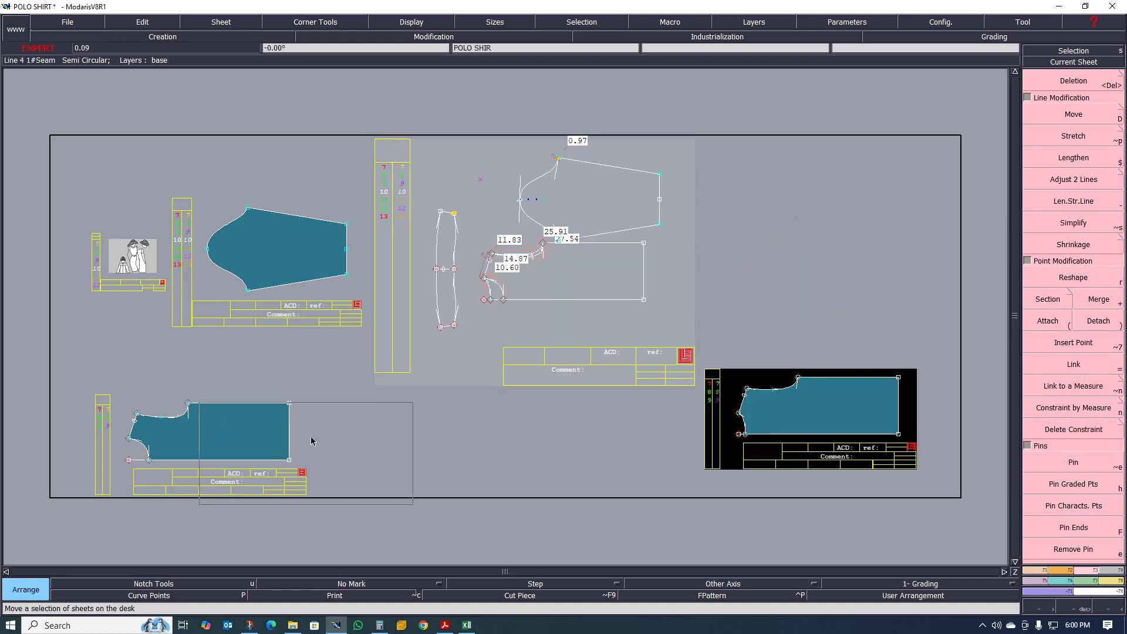
left_click(600, 424)
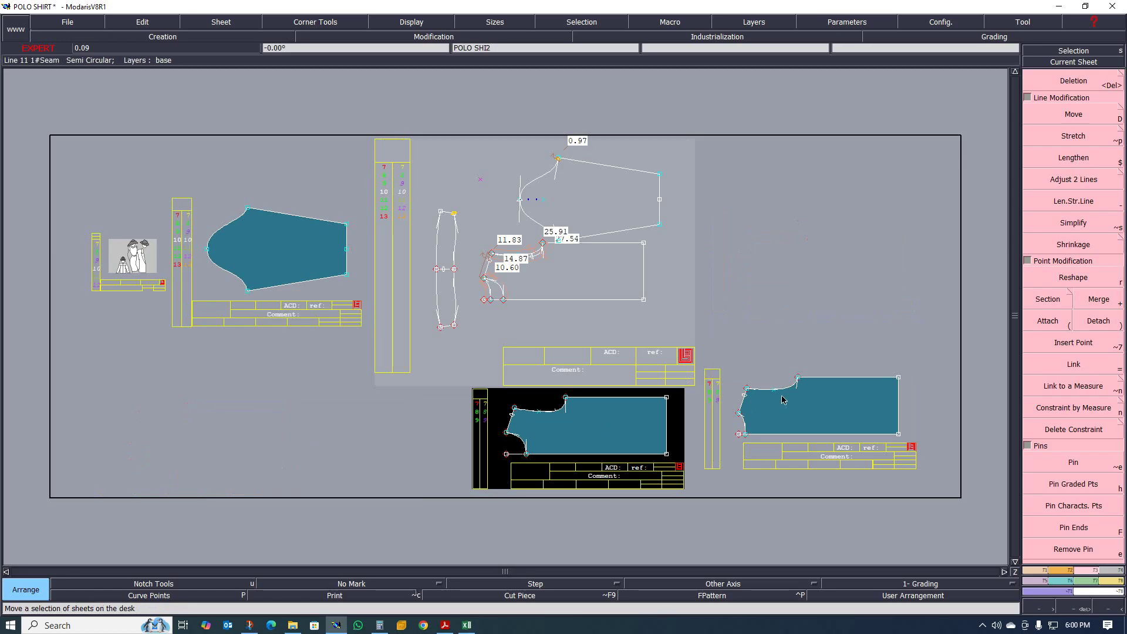
Step: Mirror the front piece's sheet with Y Sym so its shoulder side faces the back piece
left_click(1066, 570)
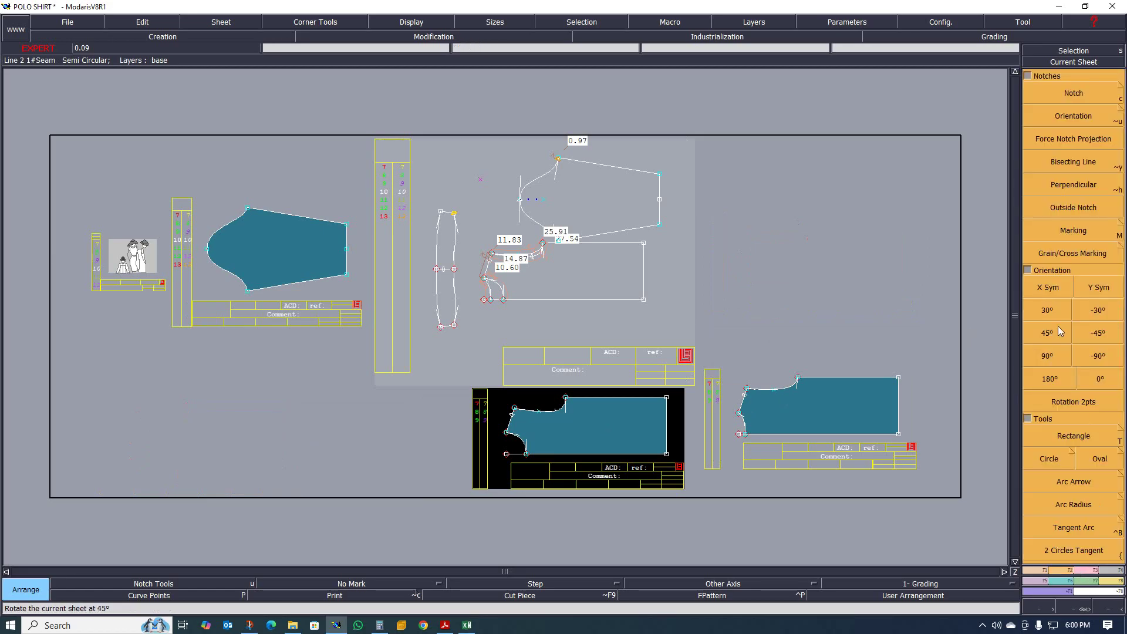
left_click(1114, 291)
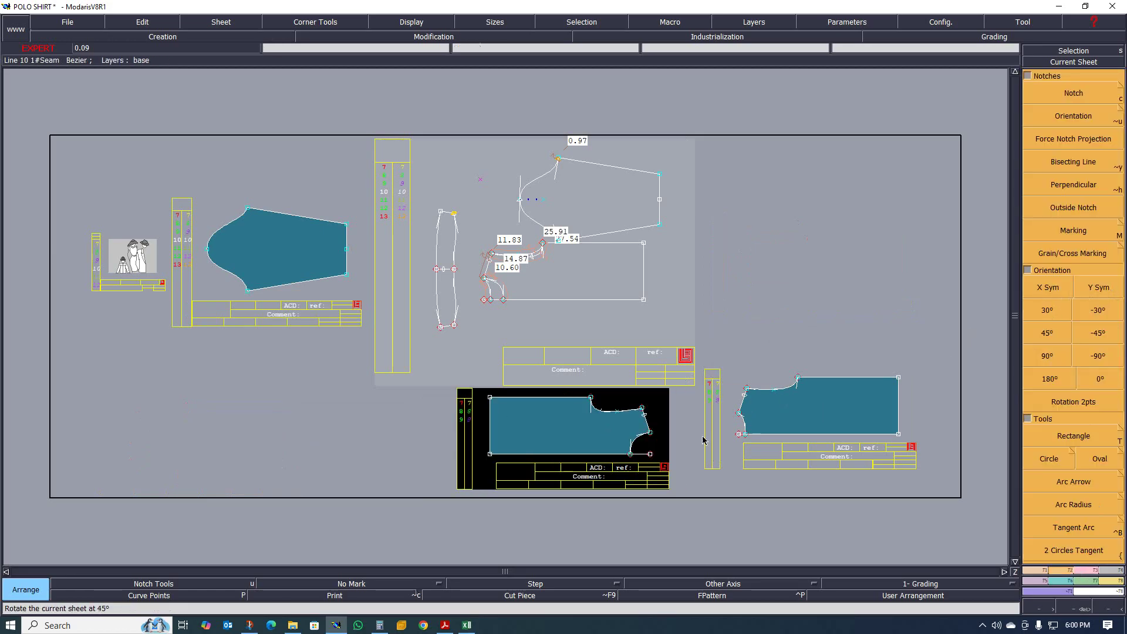
left_click(719, 430)
scroll(719, 430, "up", 2)
left_click(550, 430)
scroll(551, 430, "down", 1)
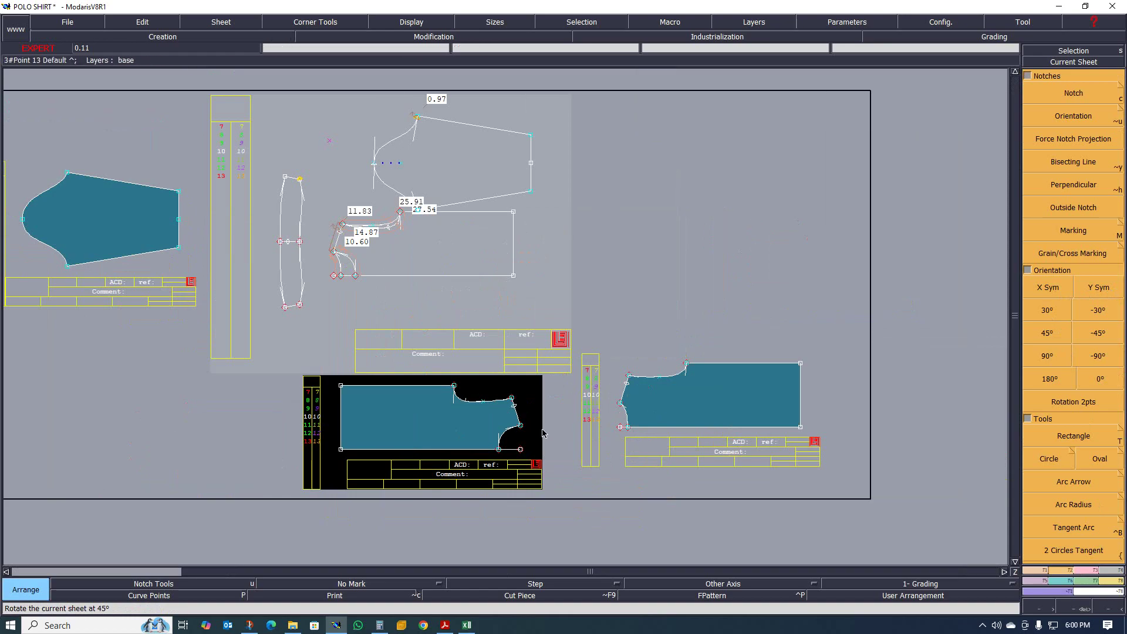
scroll(517, 426, "up", 3)
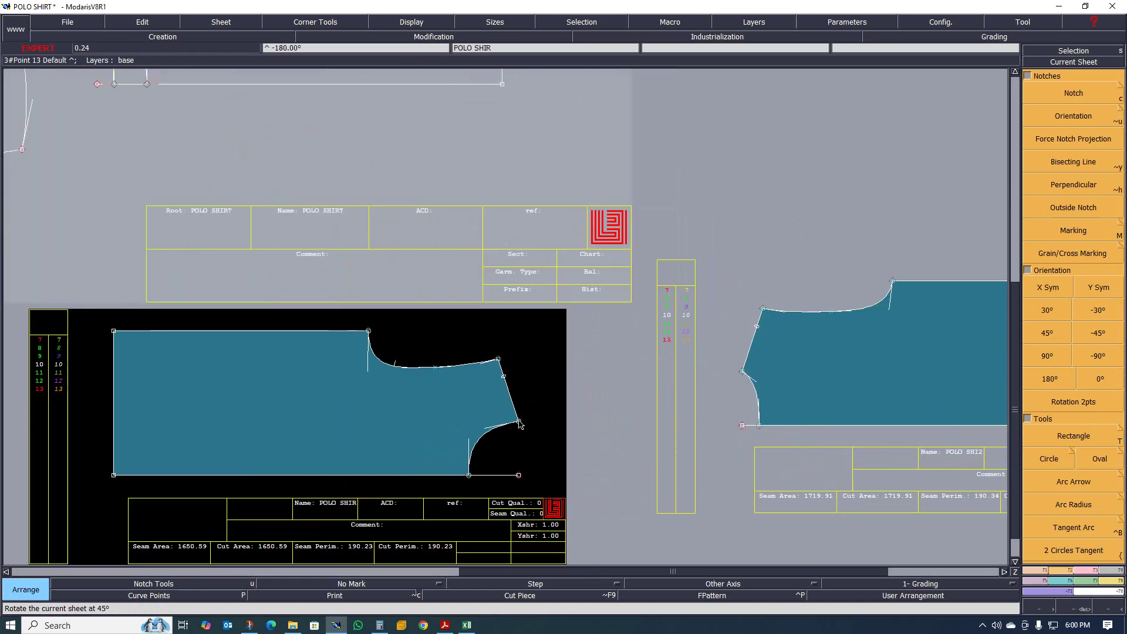
Step: Marry the front piece to the back piece at the shoulder's neck point and pivot it until the shoulder seams coincide
key("ctrl+m")
left_click(519, 421)
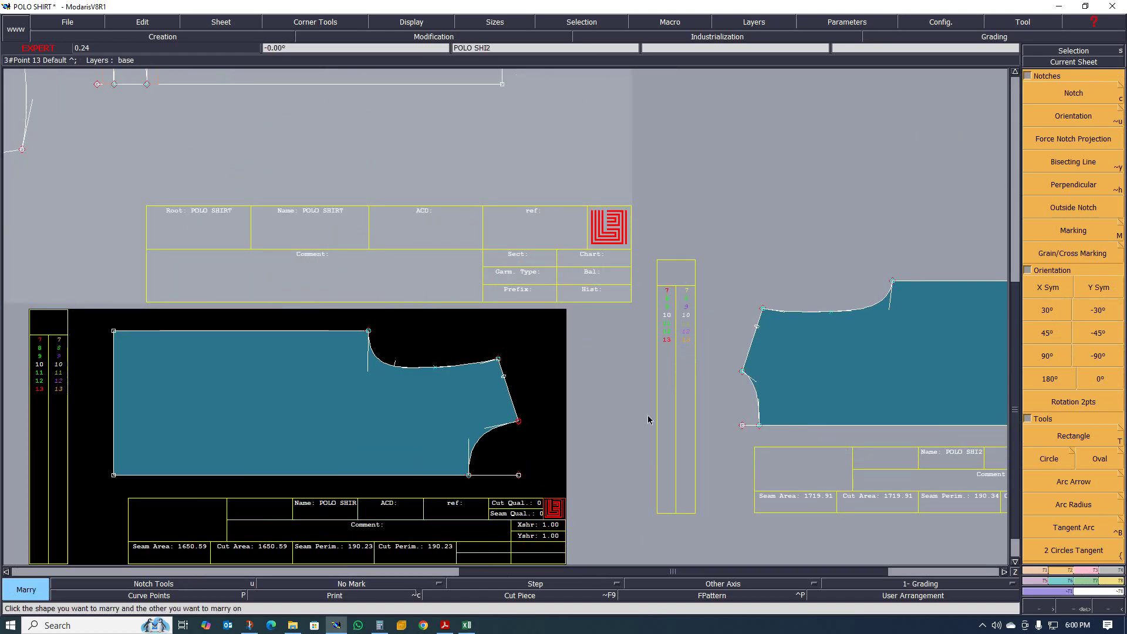
left_click(741, 371)
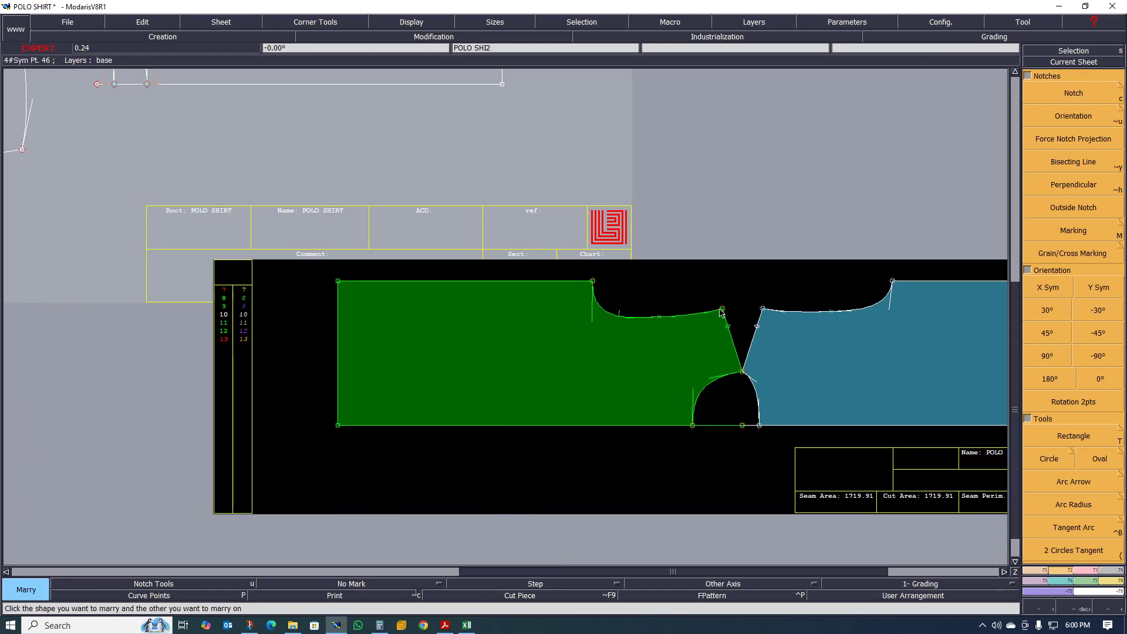
key("p")
left_click(722, 309)
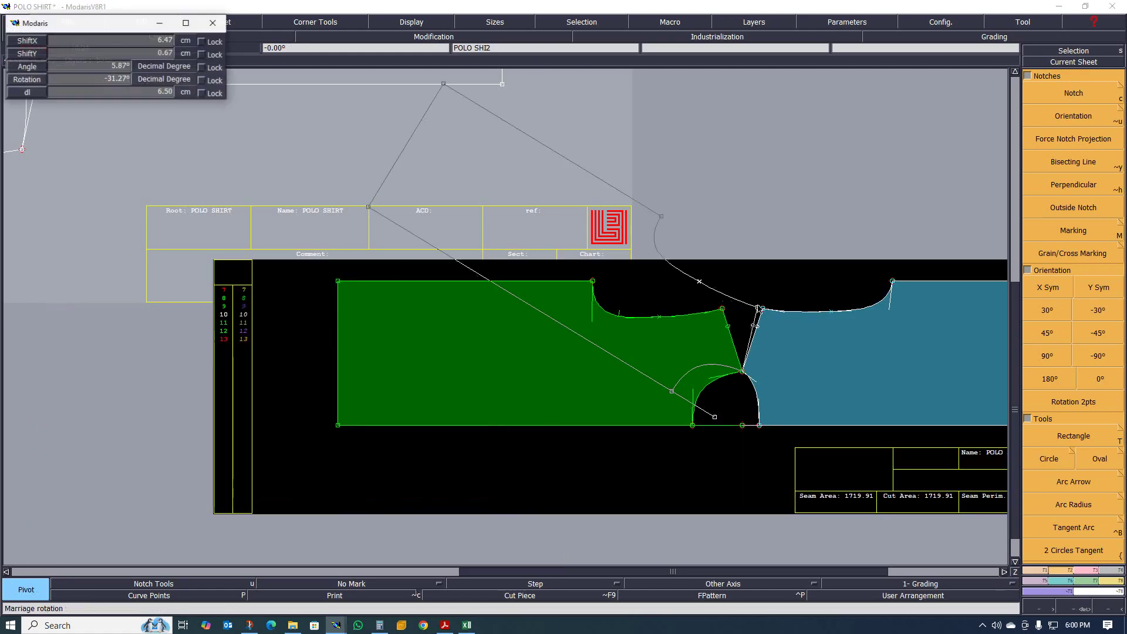
left_click(763, 309)
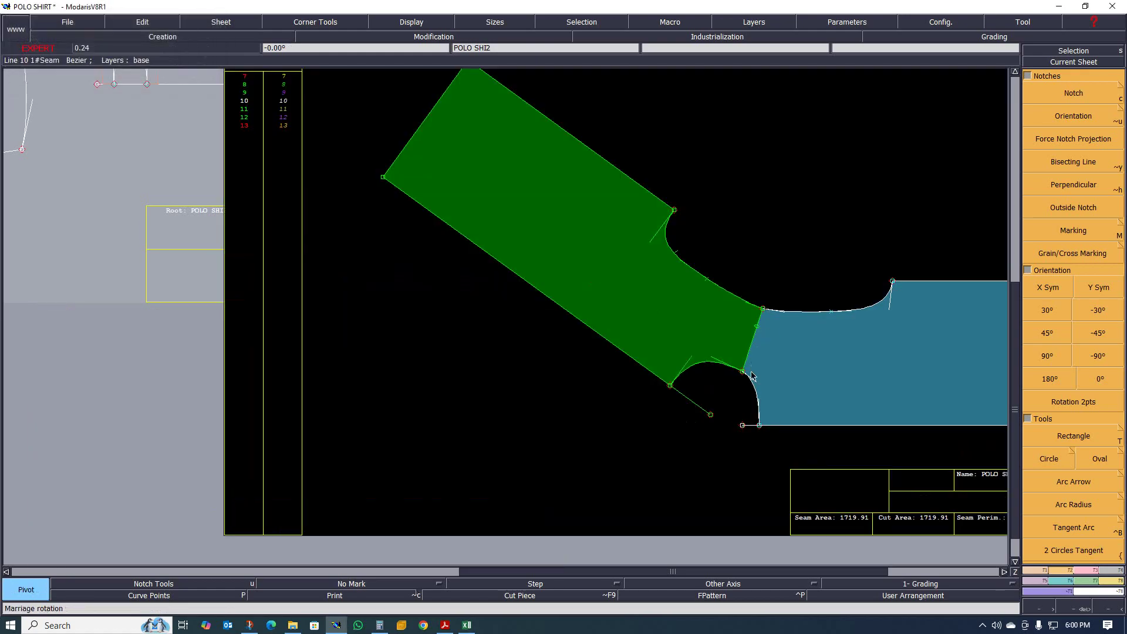
scroll(793, 323, "up", 3)
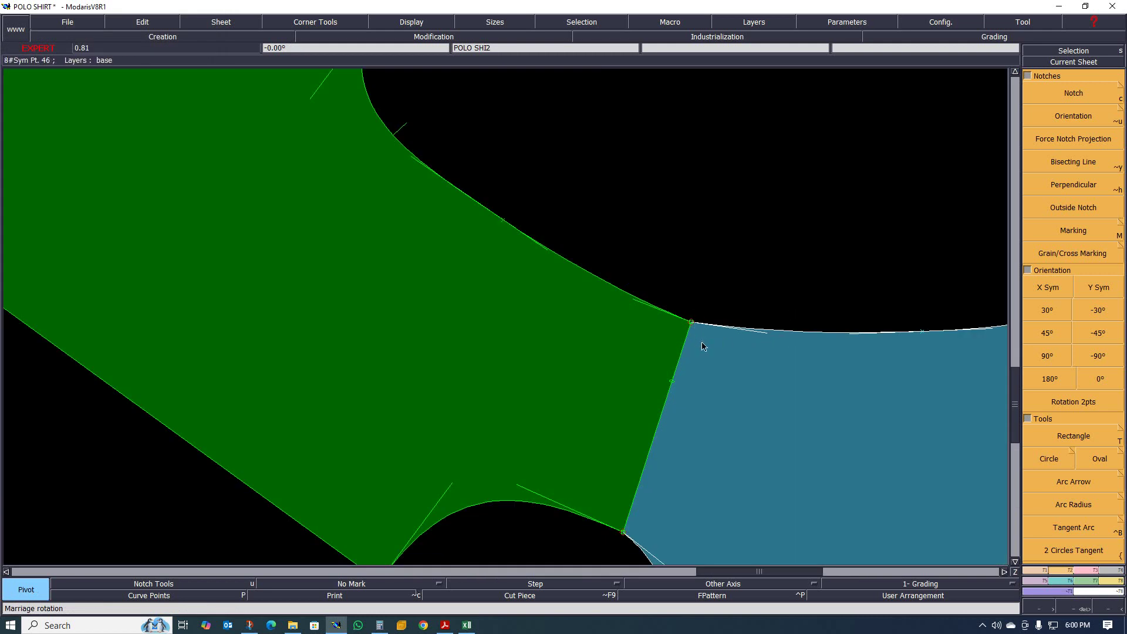
scroll(497, 339, "down", 2)
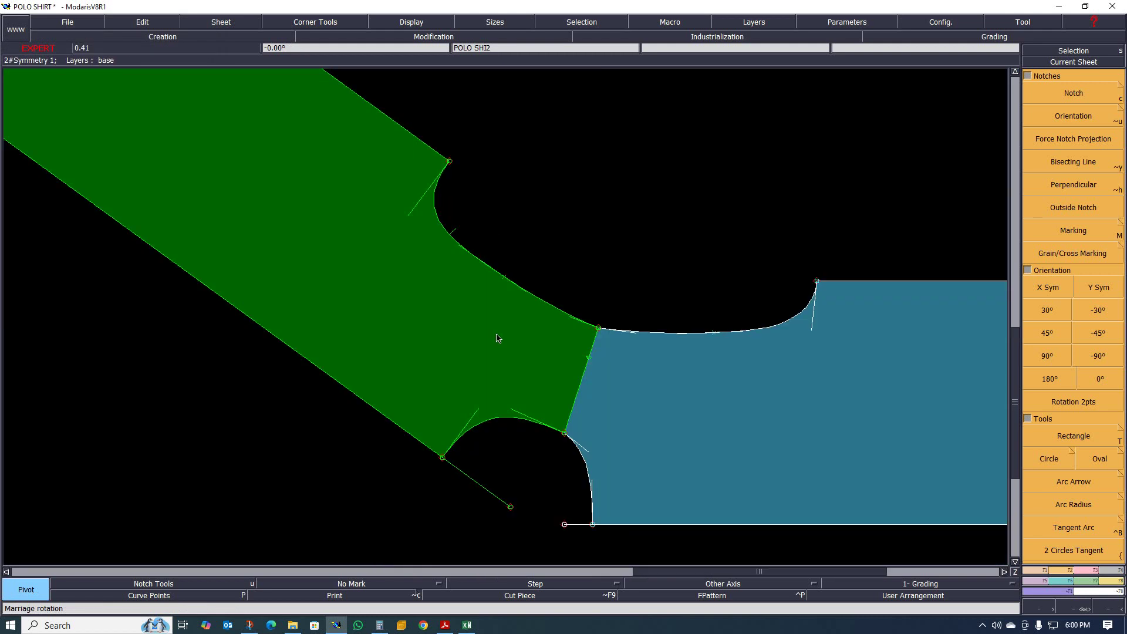
scroll(482, 347, "down", 2)
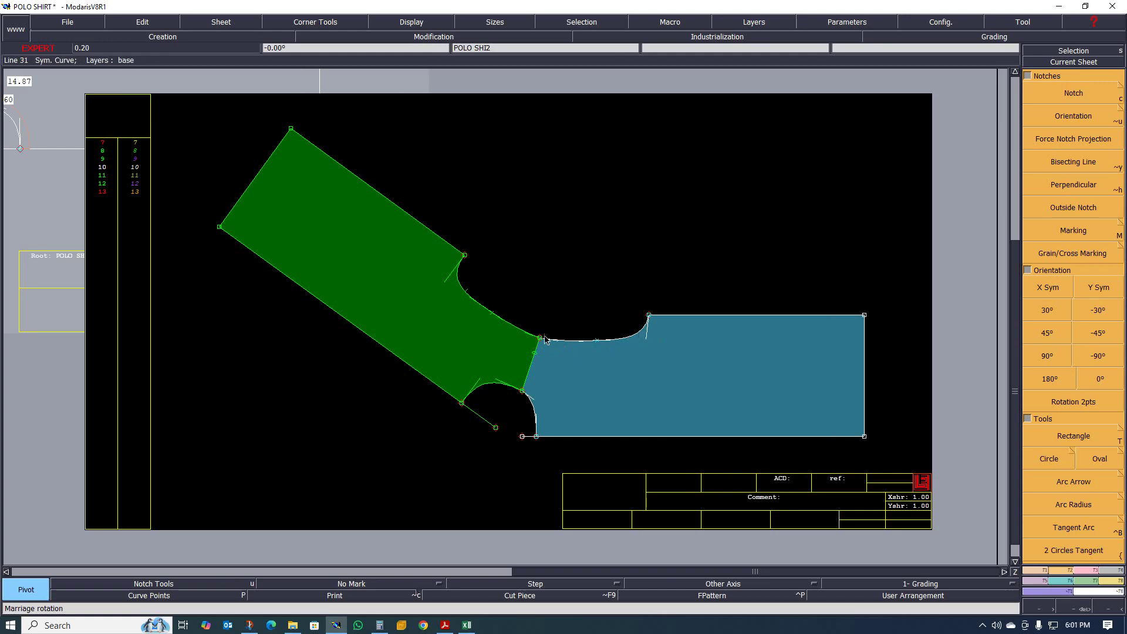
Step: Marry the sleeve's cap point to the shoulder tip of the joined body pieces, and pivot the sleeve upright between both armholes
scroll(427, 356, "down", 2)
scroll(214, 266, "up", 2)
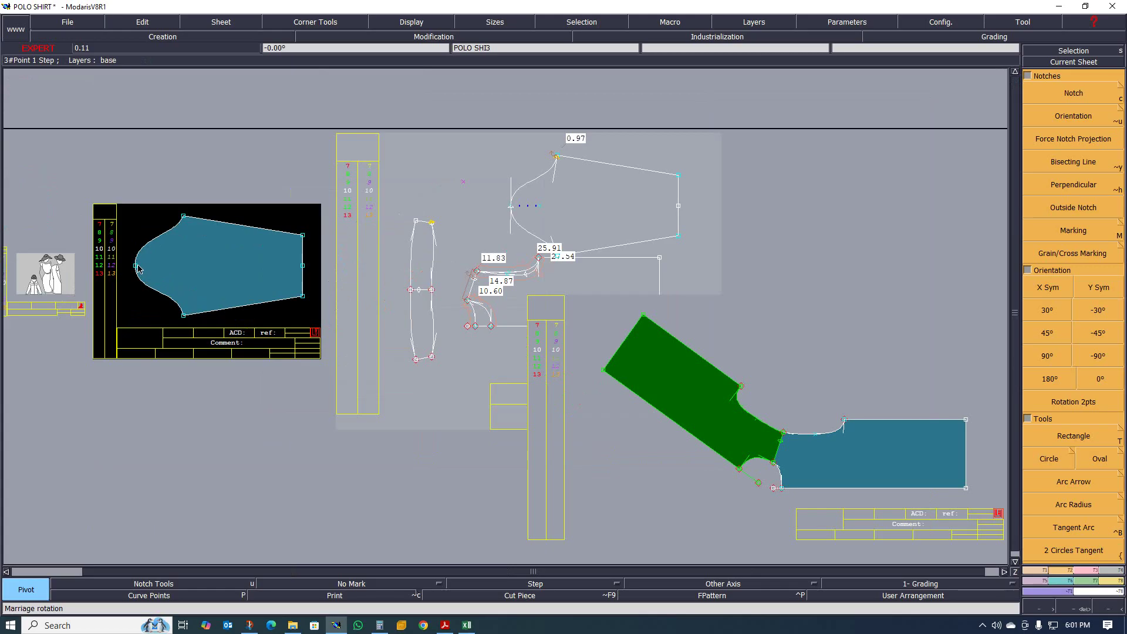
key("m")
left_click(138, 269)
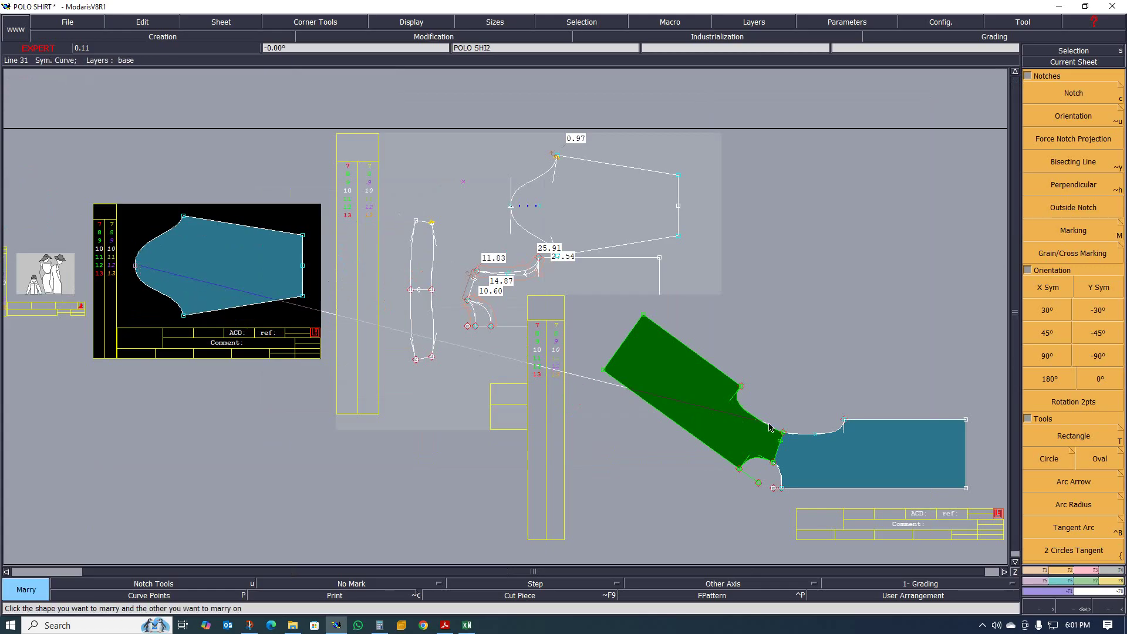
left_click(787, 433)
scroll(622, 370, "up", 3)
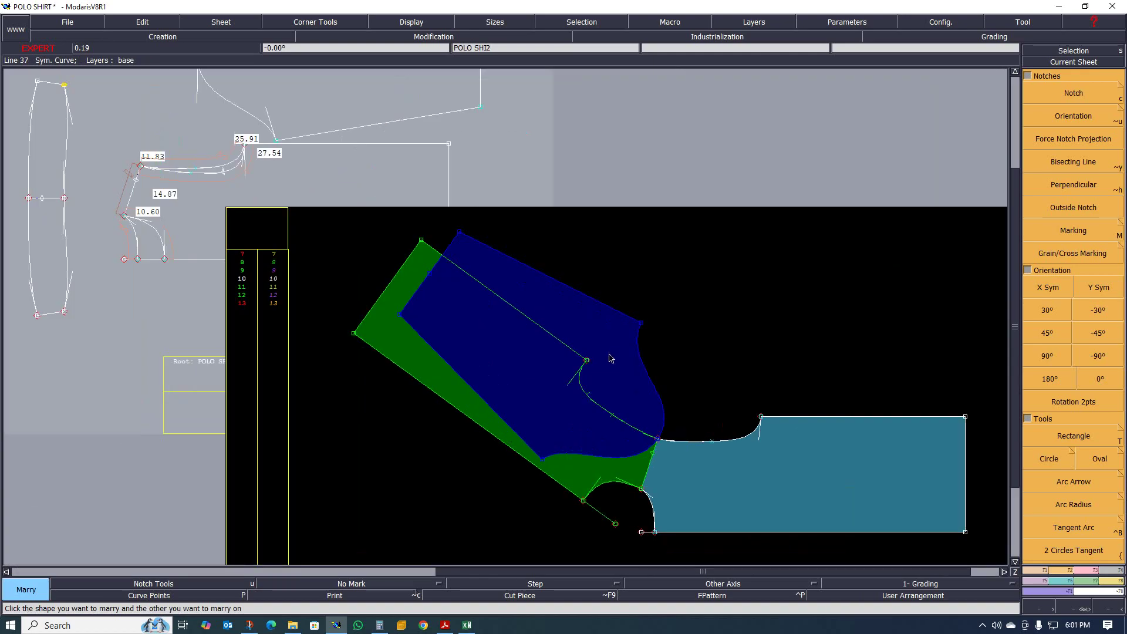
key("shift+m")
left_click(629, 360)
left_click(730, 352)
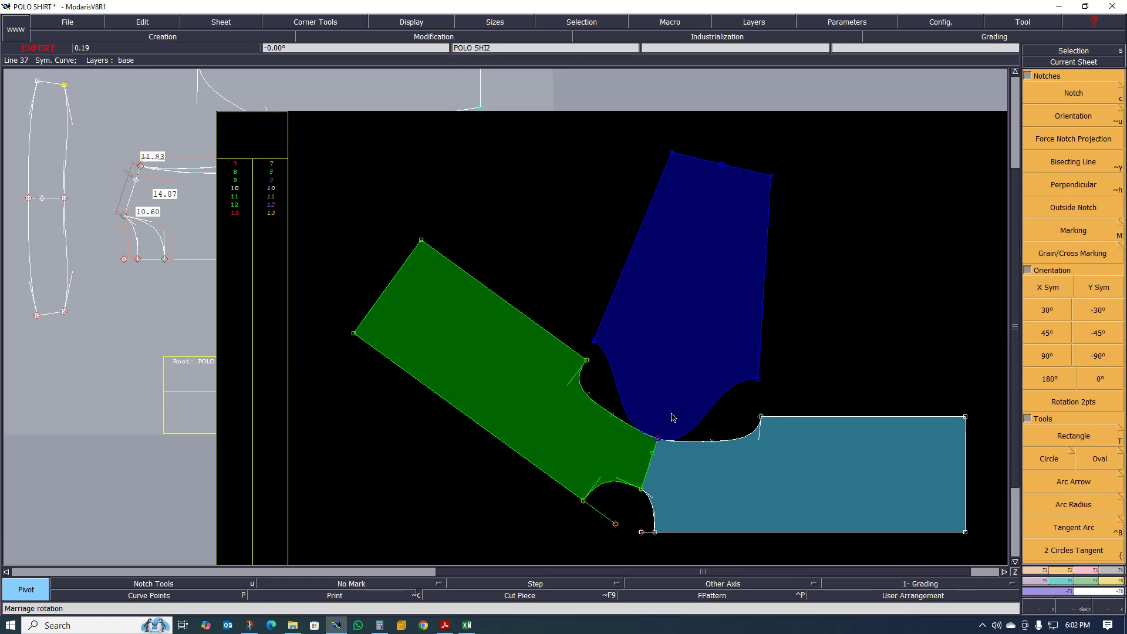
Step: Examine the sleeve cap's notch position, its curve lengths and the end offset against the armhole measurements on the base draft
scroll(543, 348, "down", 3)
scroll(508, 284, "up", 5)
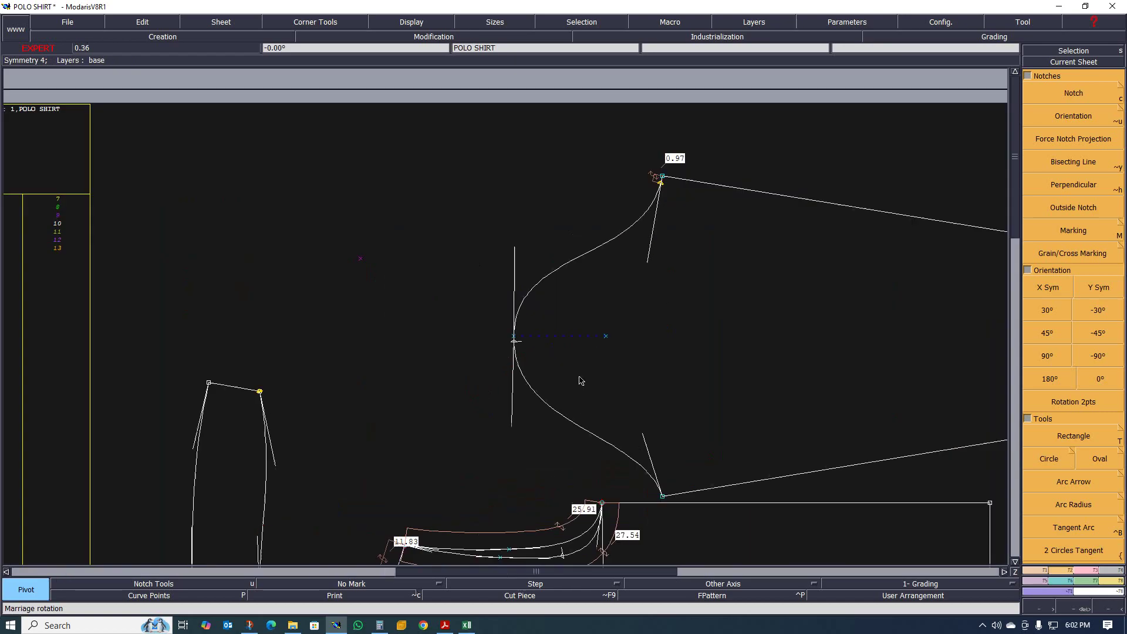
scroll(522, 350, "up", 4)
scroll(450, 315, "down", 3)
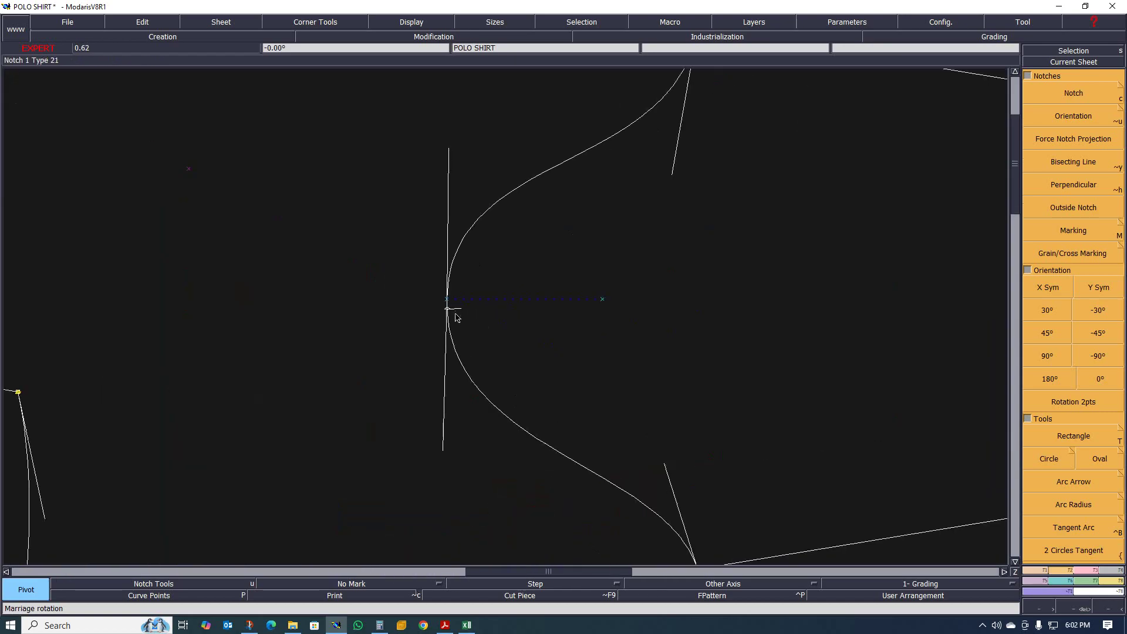
scroll(452, 314, "down", 2)
scroll(479, 226, "up", 2)
scroll(389, 255, "down", 2)
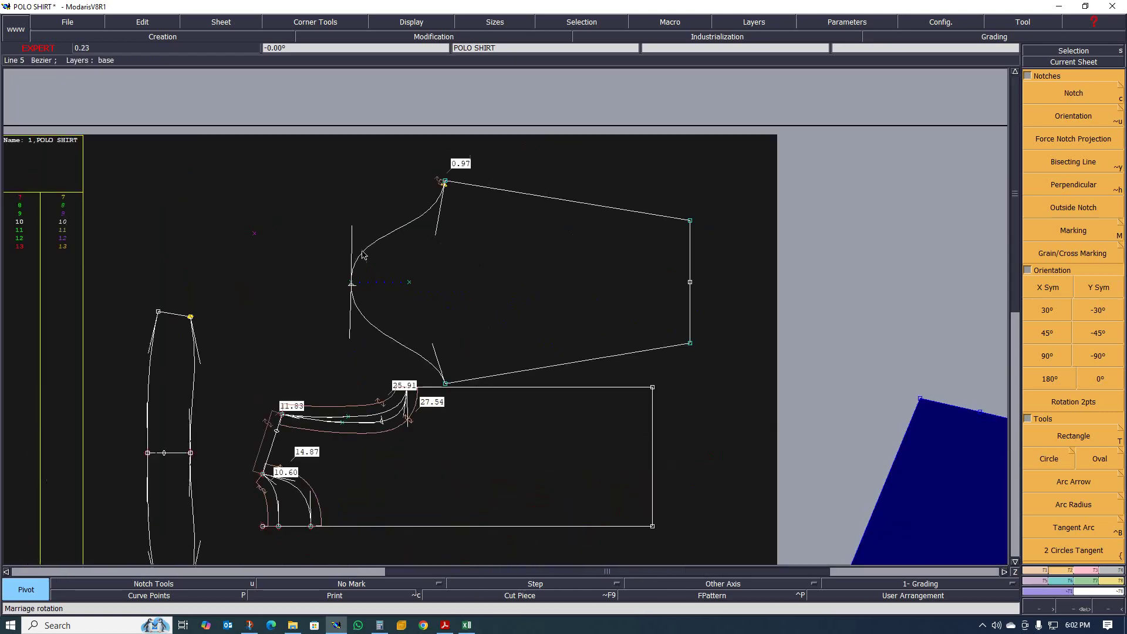
scroll(369, 385, "up", 2)
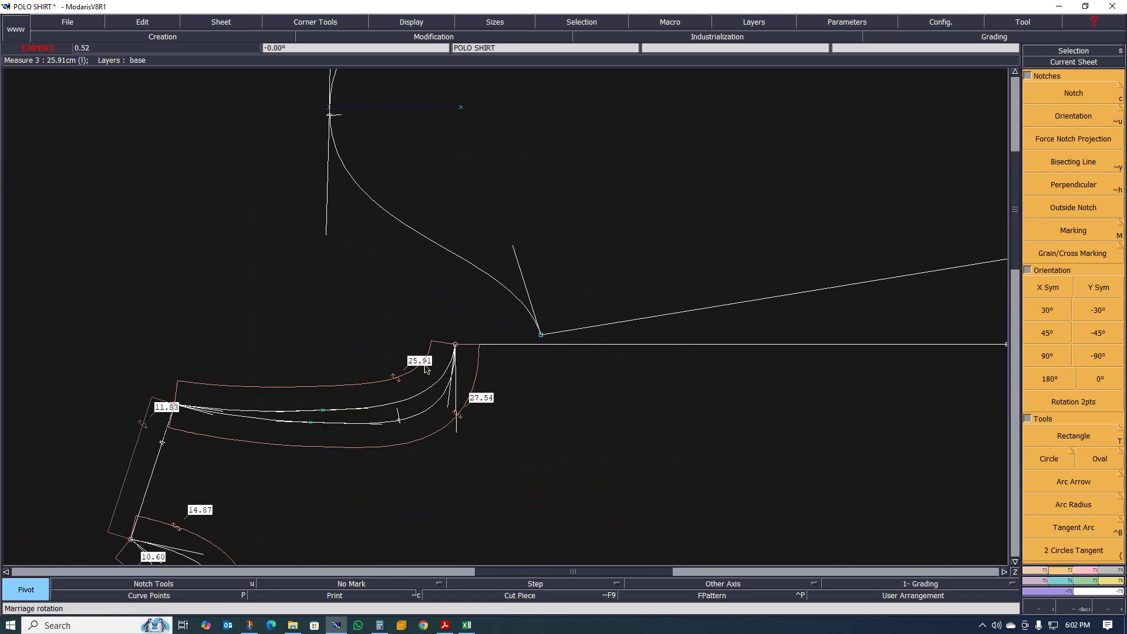
scroll(468, 337, "down", 2)
scroll(502, 143, "up", 1)
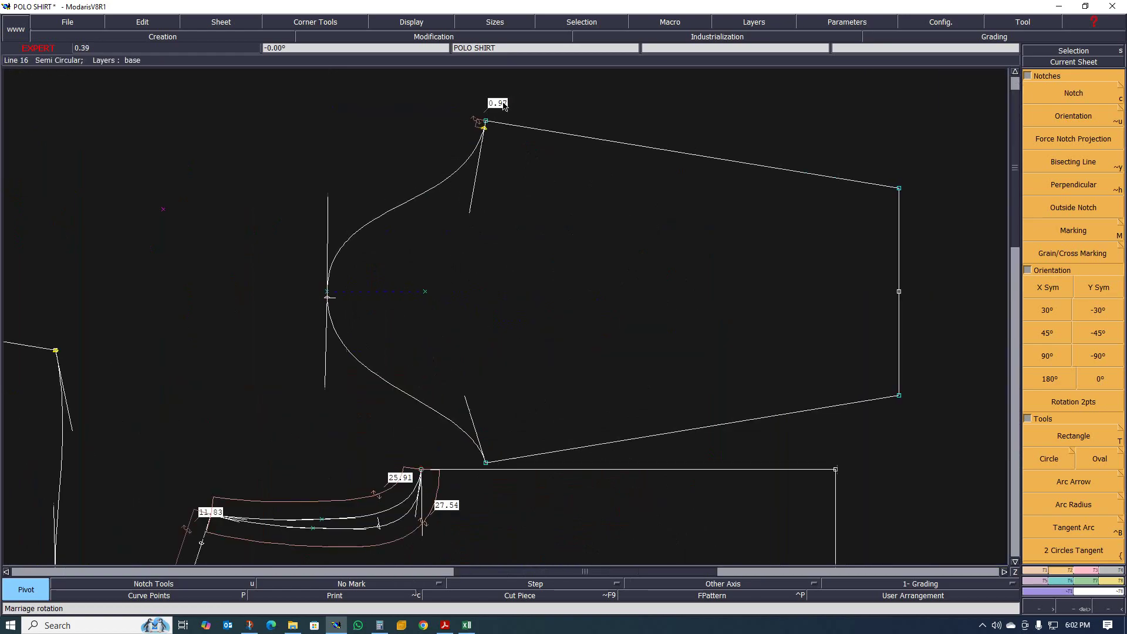
scroll(497, 136, "up", 1)
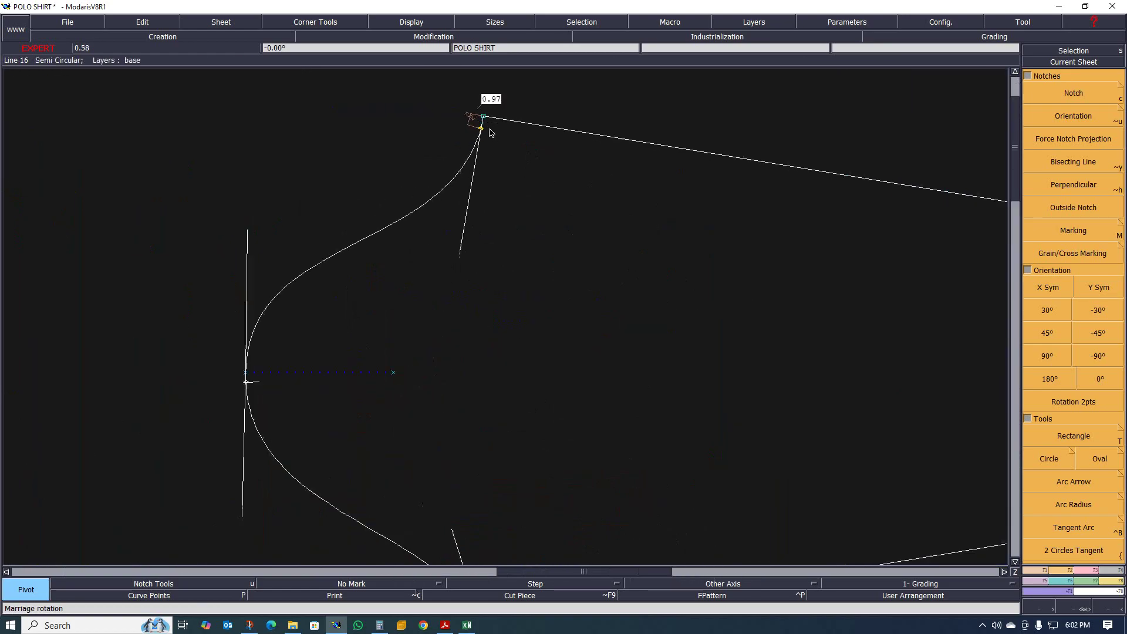
scroll(428, 305, "down", 2)
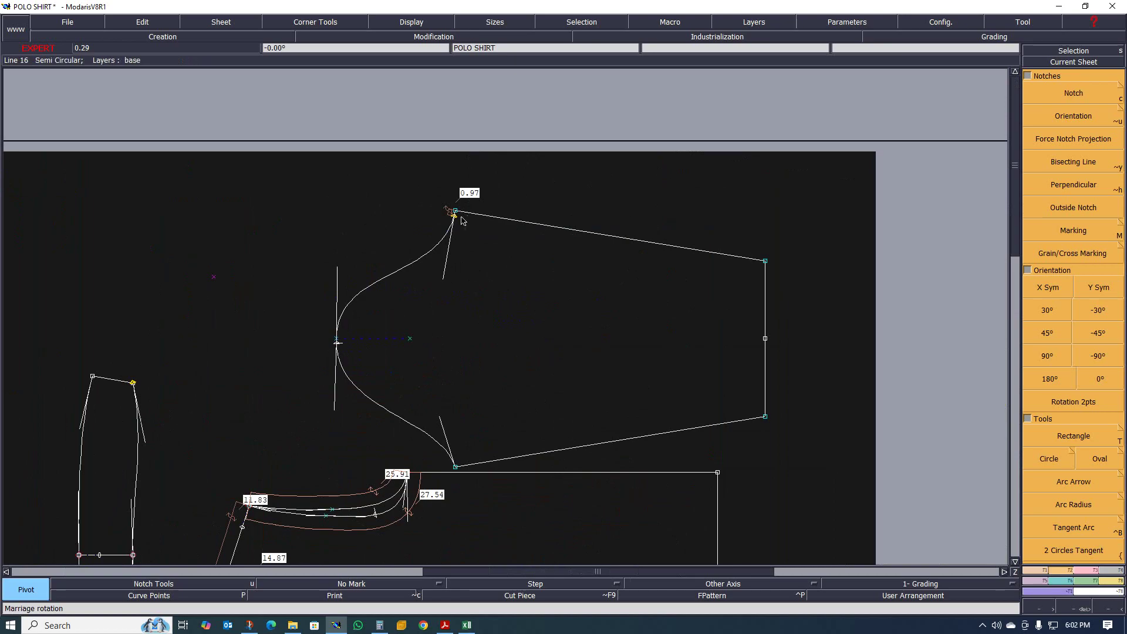
scroll(462, 219, "up", 1)
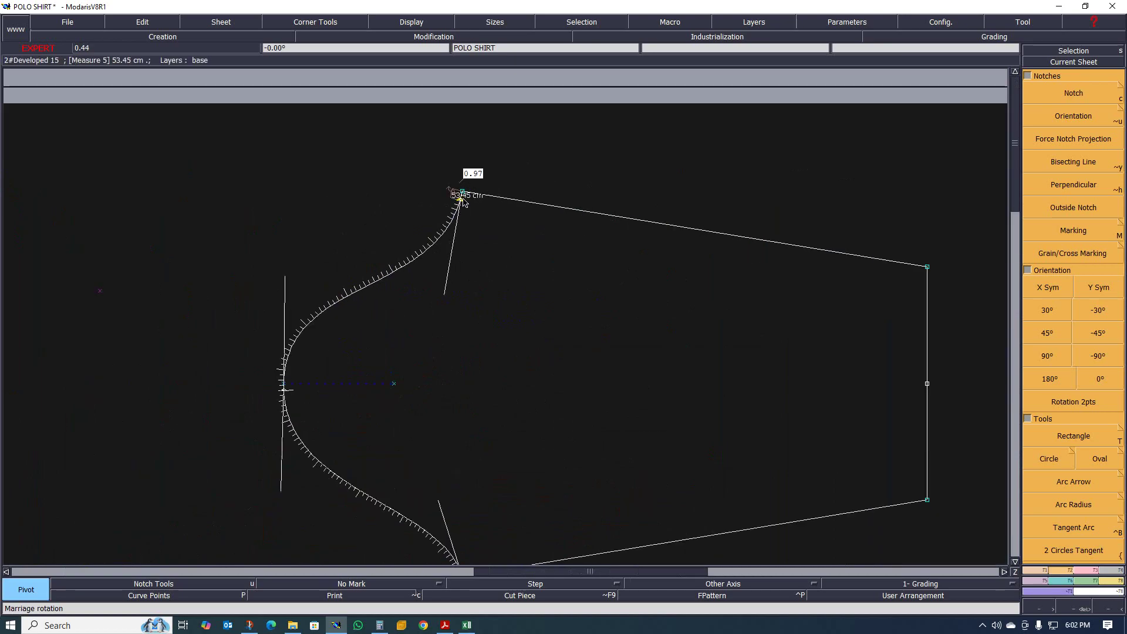
scroll(464, 197, "down", 2)
scroll(443, 364, "up", 1)
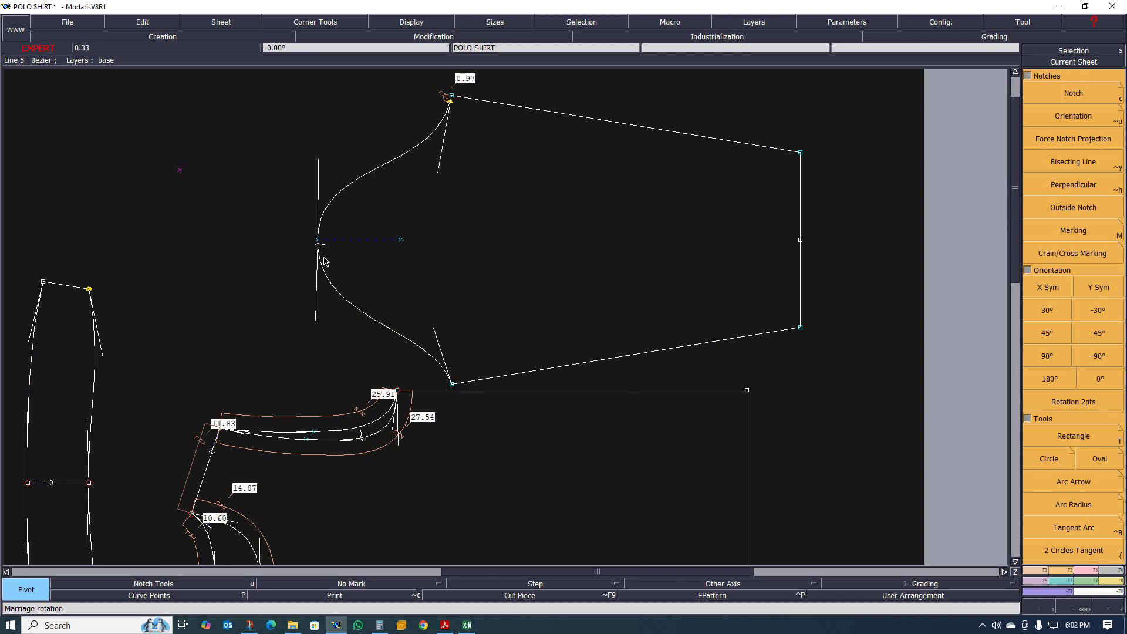
scroll(325, 261, "down", 3)
scroll(305, 258, "up", 4)
scroll(301, 297, "down", 1)
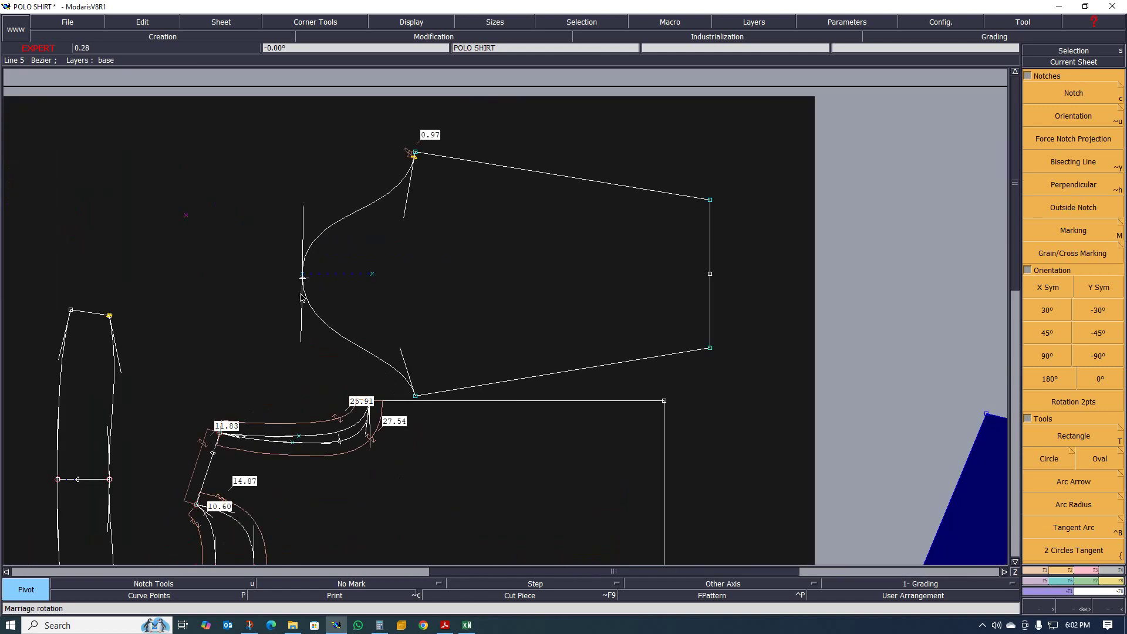
scroll(301, 298, "up", 1)
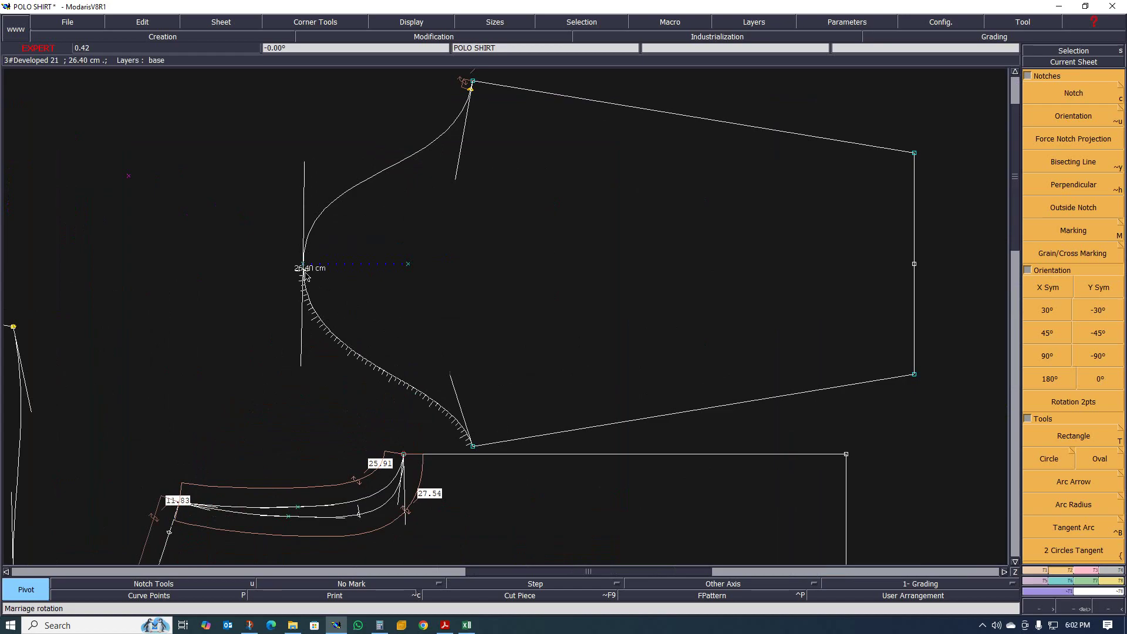
scroll(345, 266, "down", 1)
scroll(393, 190, "up", 1)
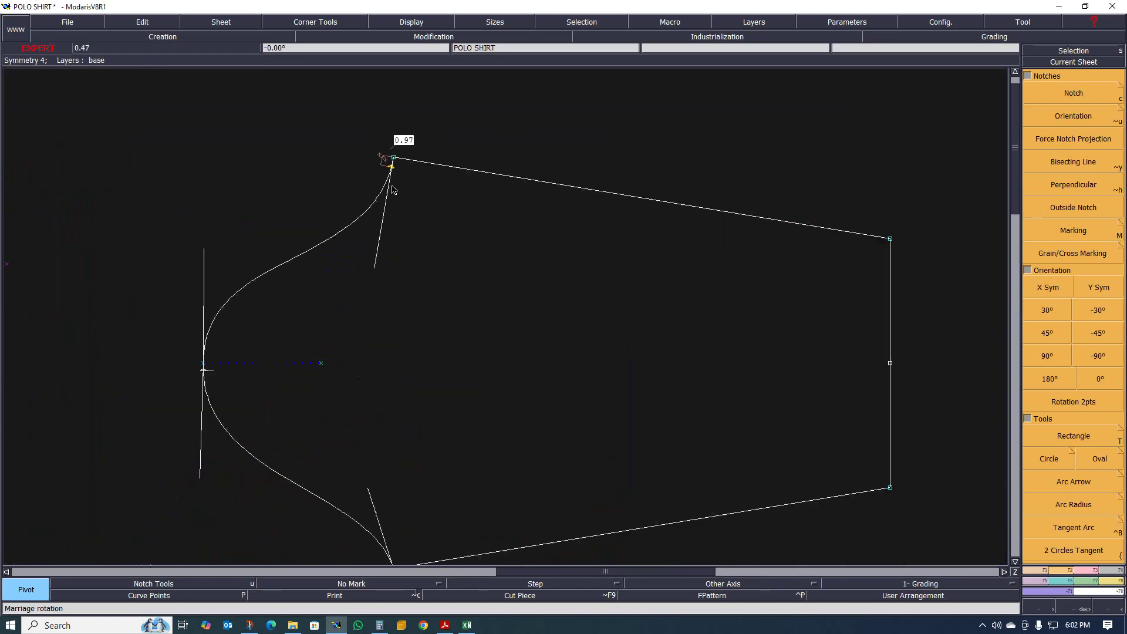
Step: Delete the developed point near the upper end of the sleeve cap curve together with its 0.97 measurement
scroll(393, 190, "up", 1)
key("Delete")
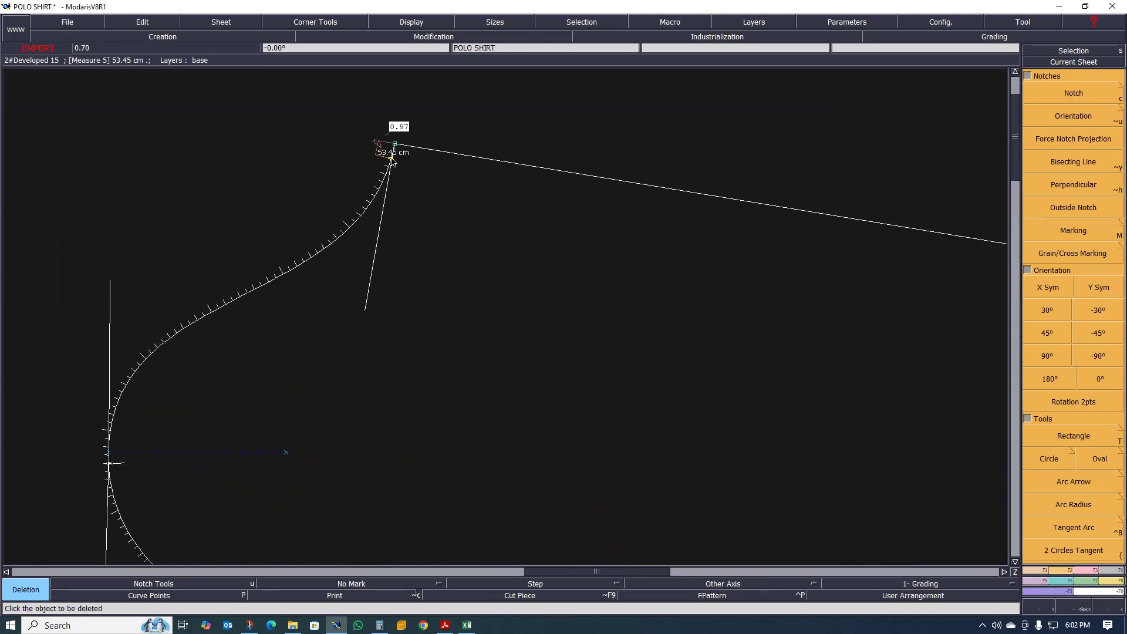
scroll(420, 174, "down", 1)
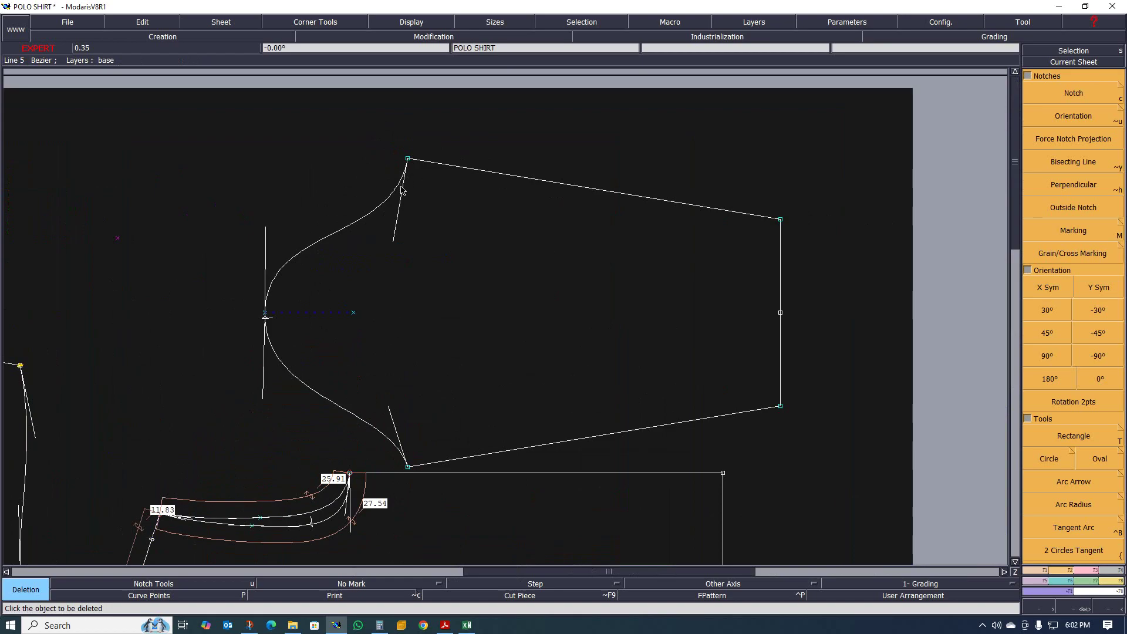
Step: Create two developed points on the sleeve cap curve, one from the upper underarm corner and one from the lower corner
key("d")
left_click(407, 159)
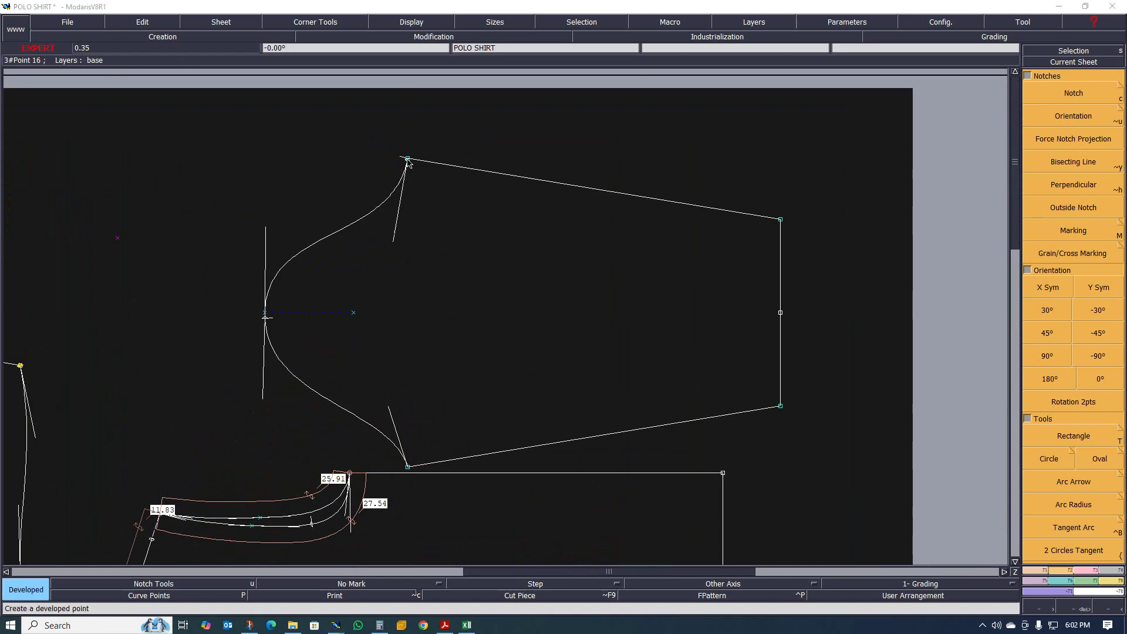
left_click(356, 221)
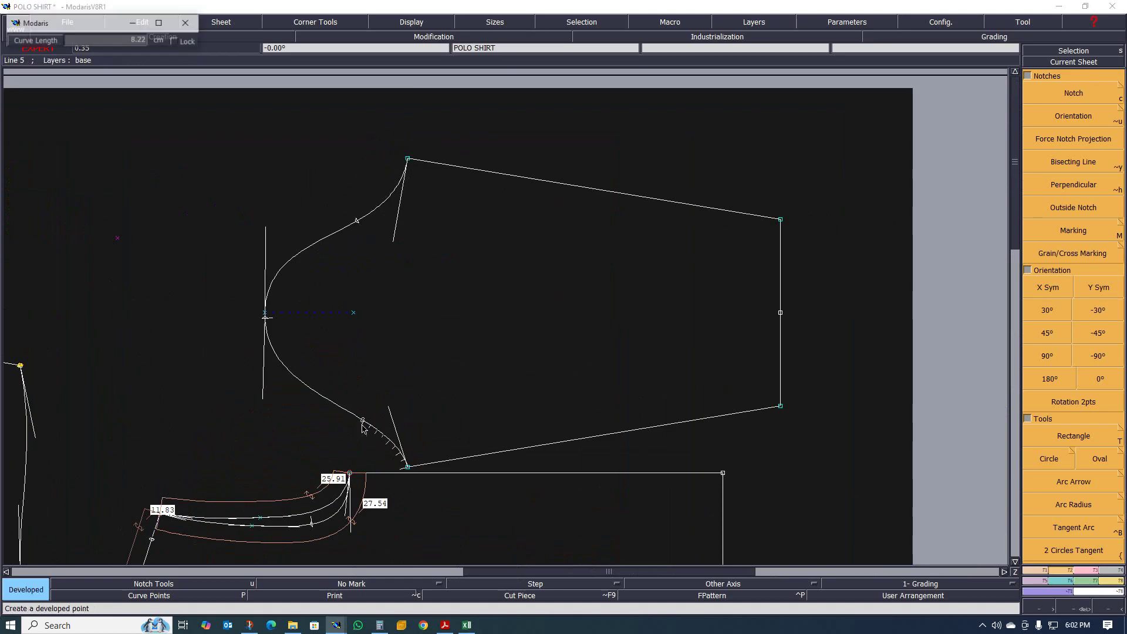
scroll(316, 438, "down", 2)
scroll(314, 437, "up", 1)
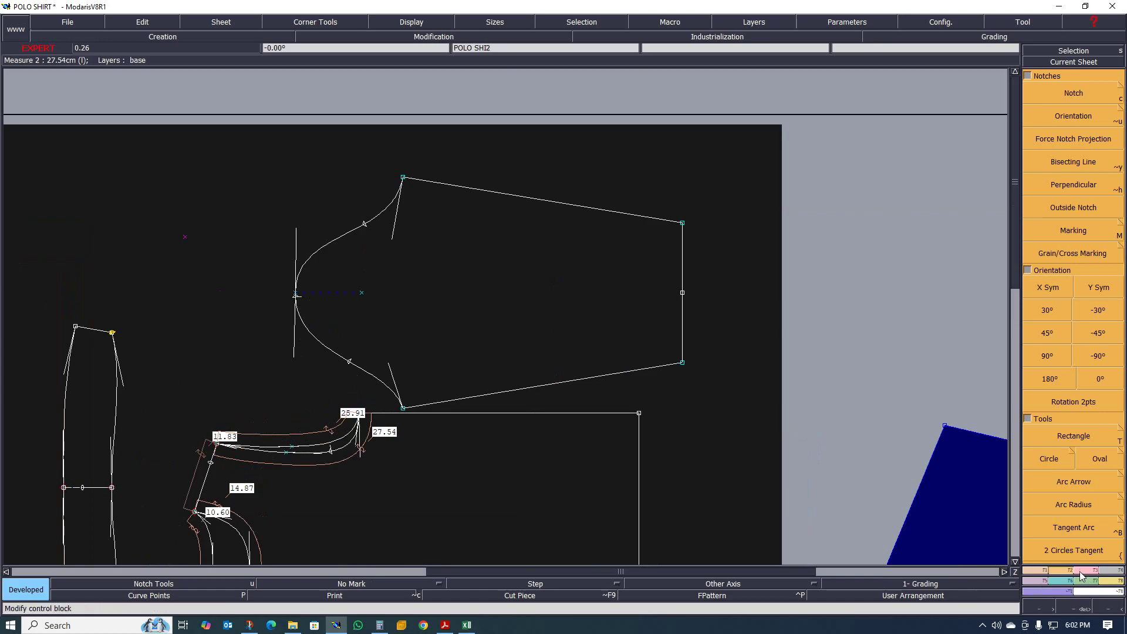
Step: Constrain the lower cap point by the 25.91 cm armhole measure and the upper cap point by the 27.54 cm measure
key("F3")
left_click(1083, 411)
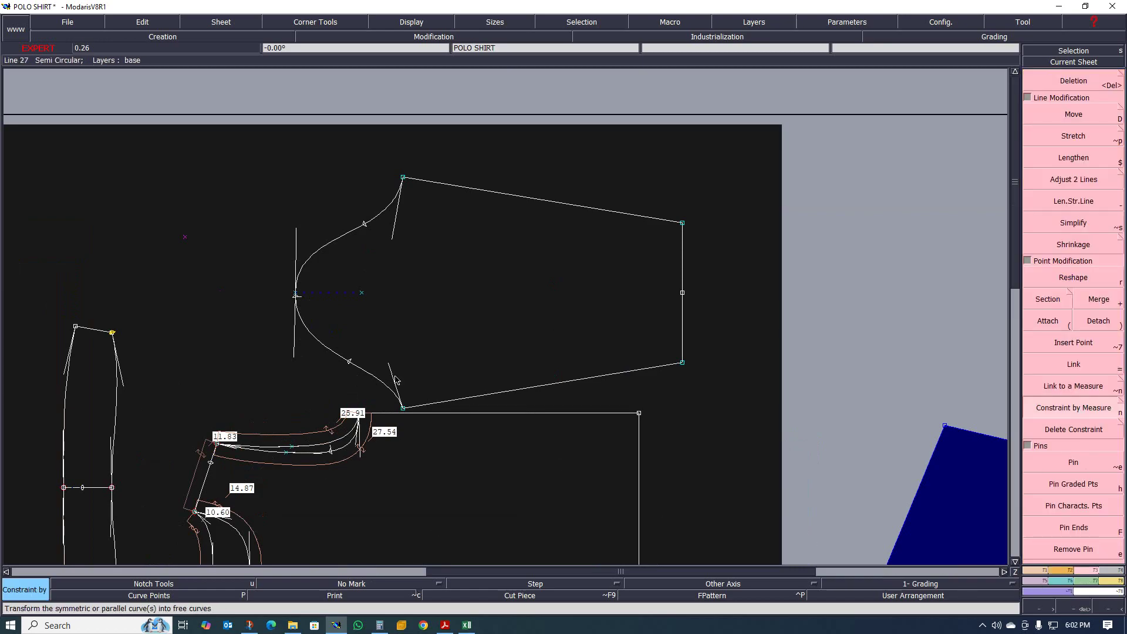
left_click(349, 363)
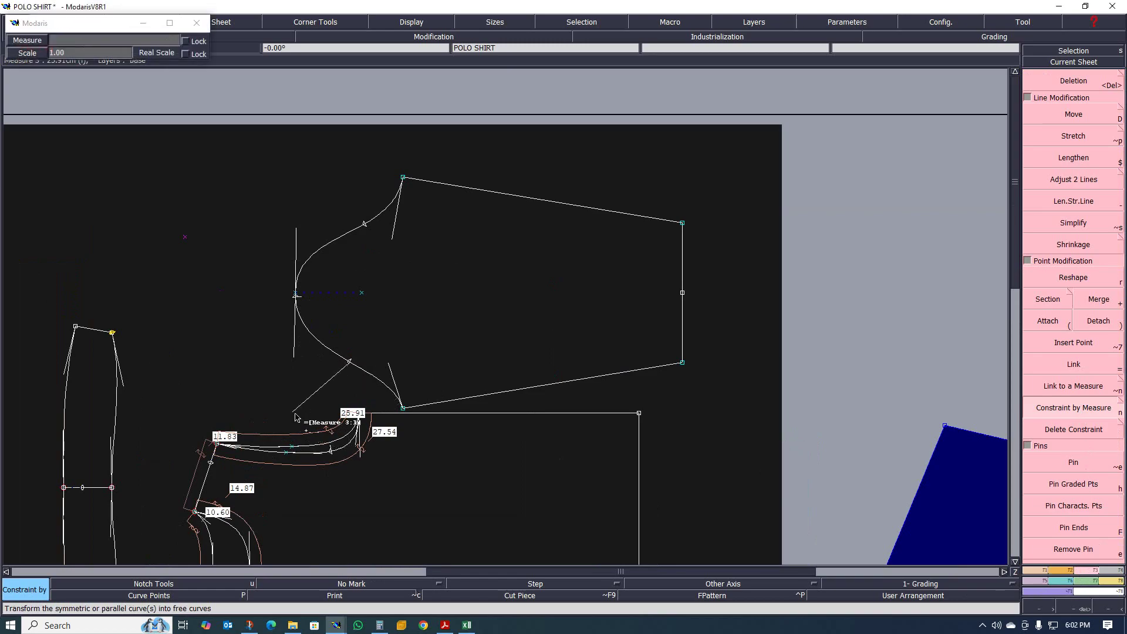
left_click(295, 413)
left_click(365, 225)
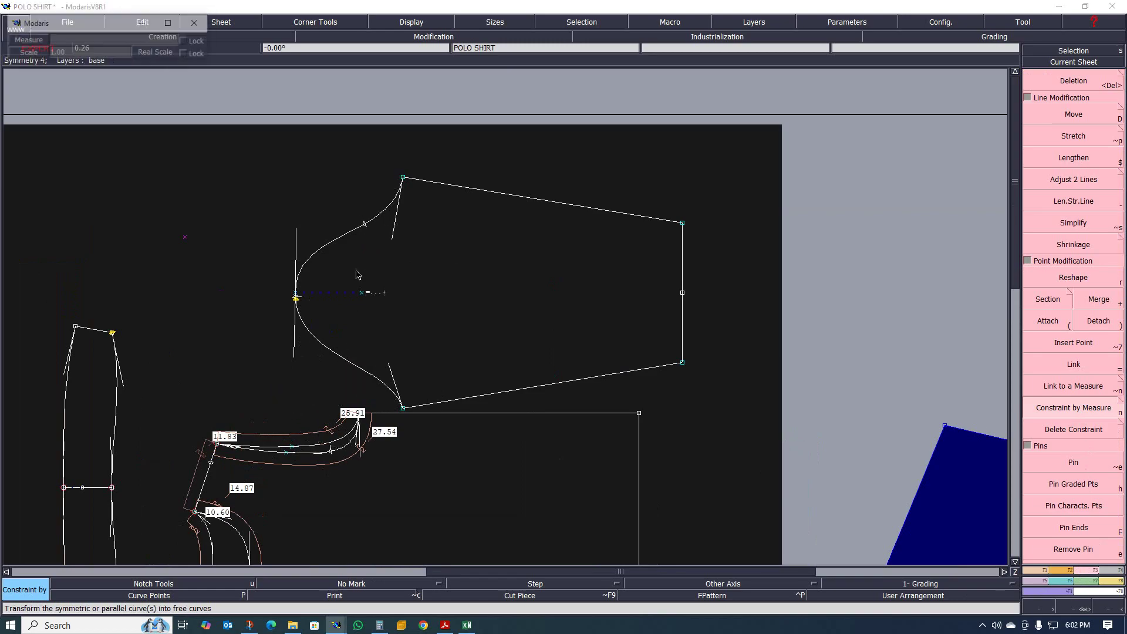
left_click(331, 466)
scroll(295, 298, "up", 5)
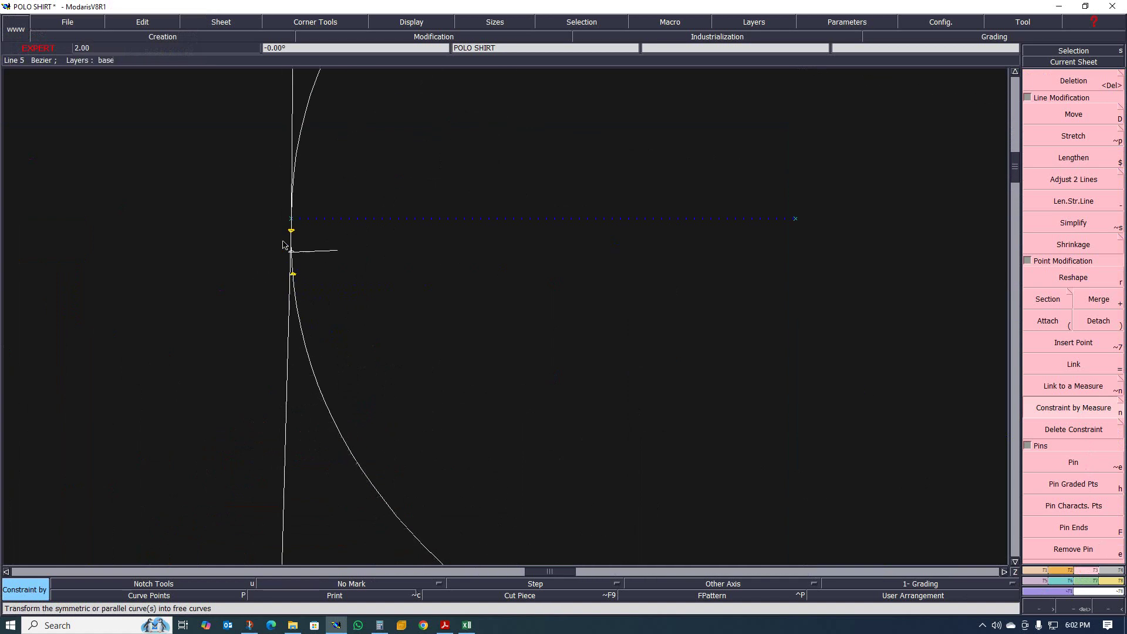
scroll(343, 308, "up", 1)
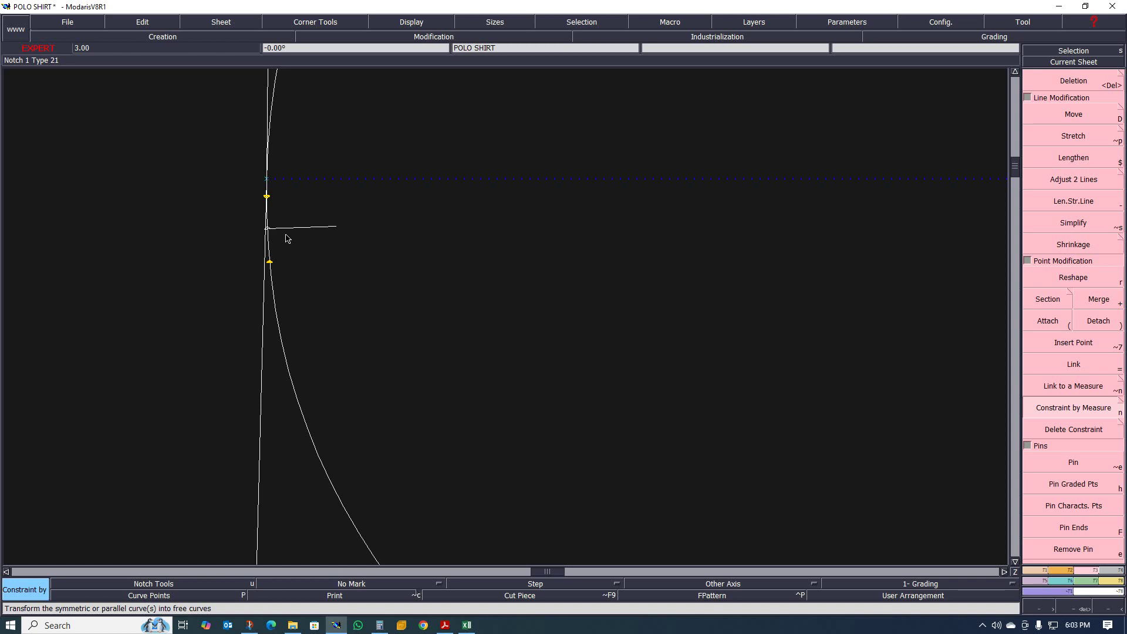
scroll(287, 238, "down", 10)
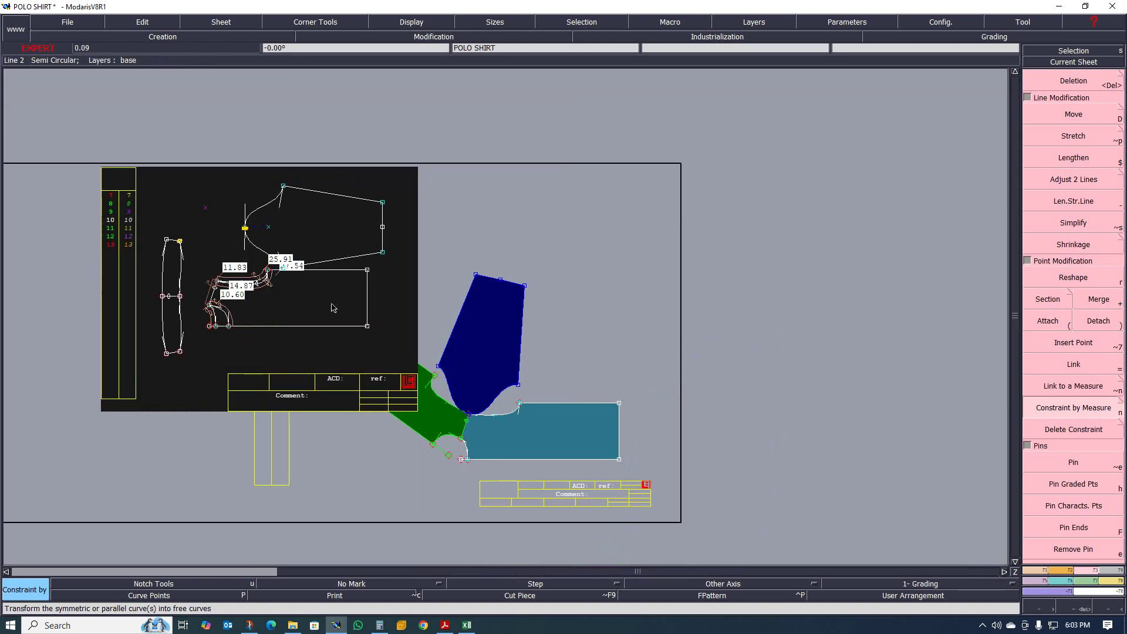
scroll(231, 290, "up", 6)
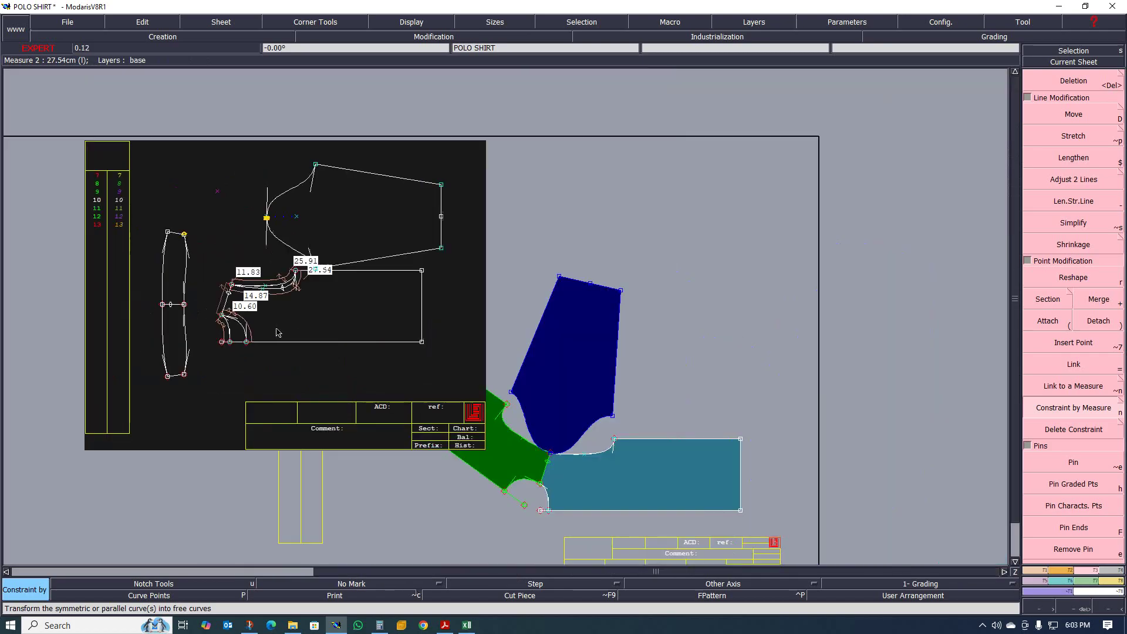
Step: Switch to the polo shirt's PDF tech pack in Acrobat, review its sketch and colorway pages, and return to Modaris
scroll(292, 350, "down", 2)
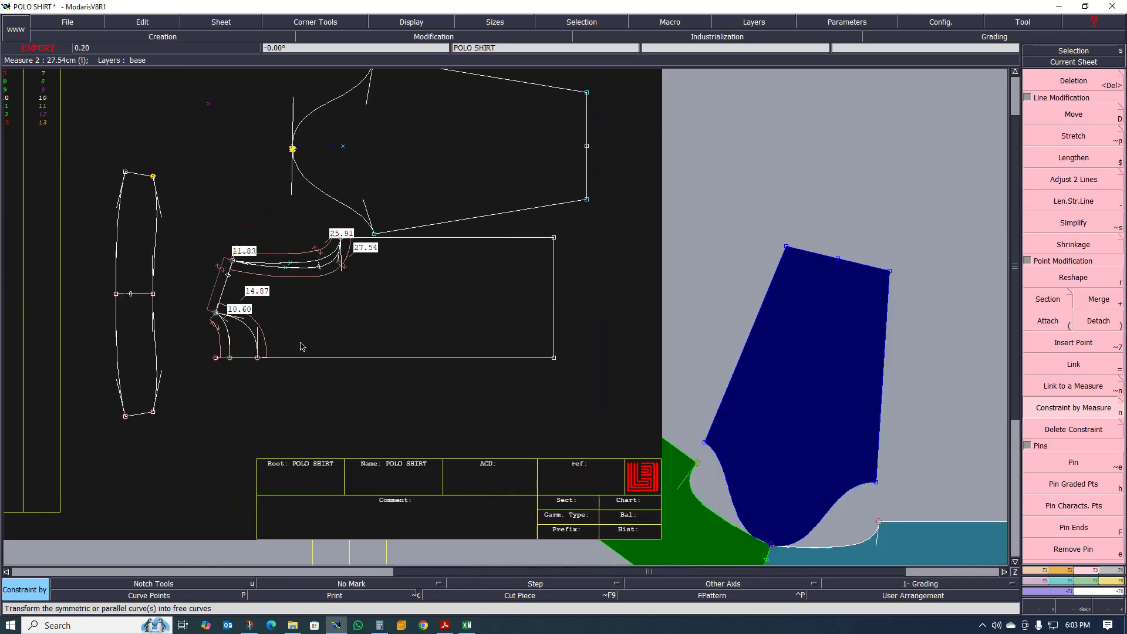
scroll(343, 385, "down", 1)
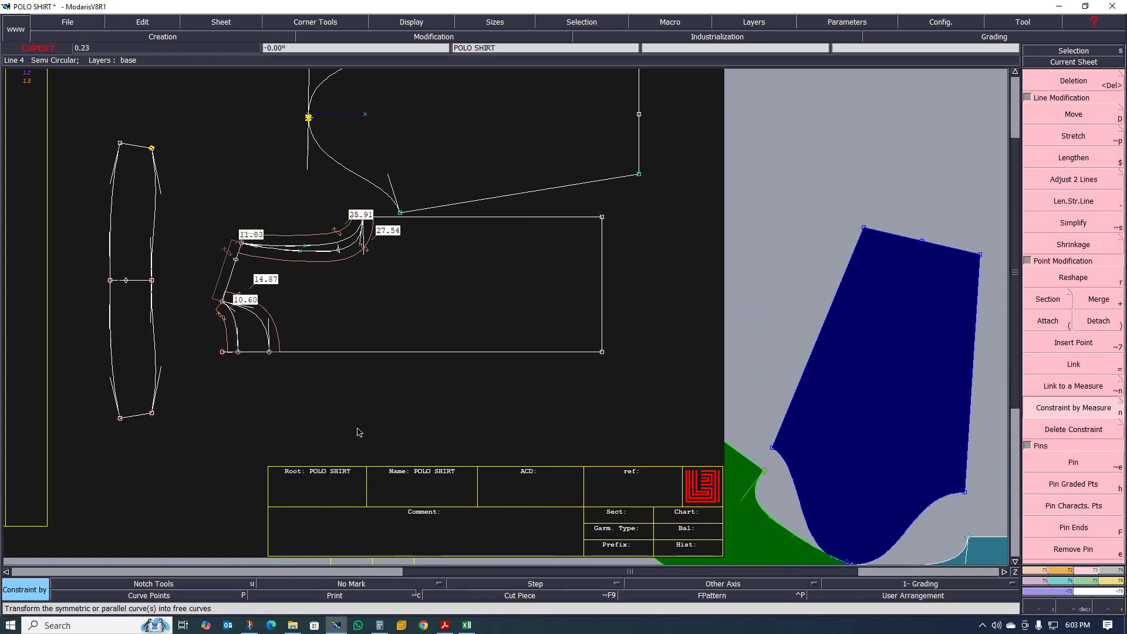
left_click(445, 625)
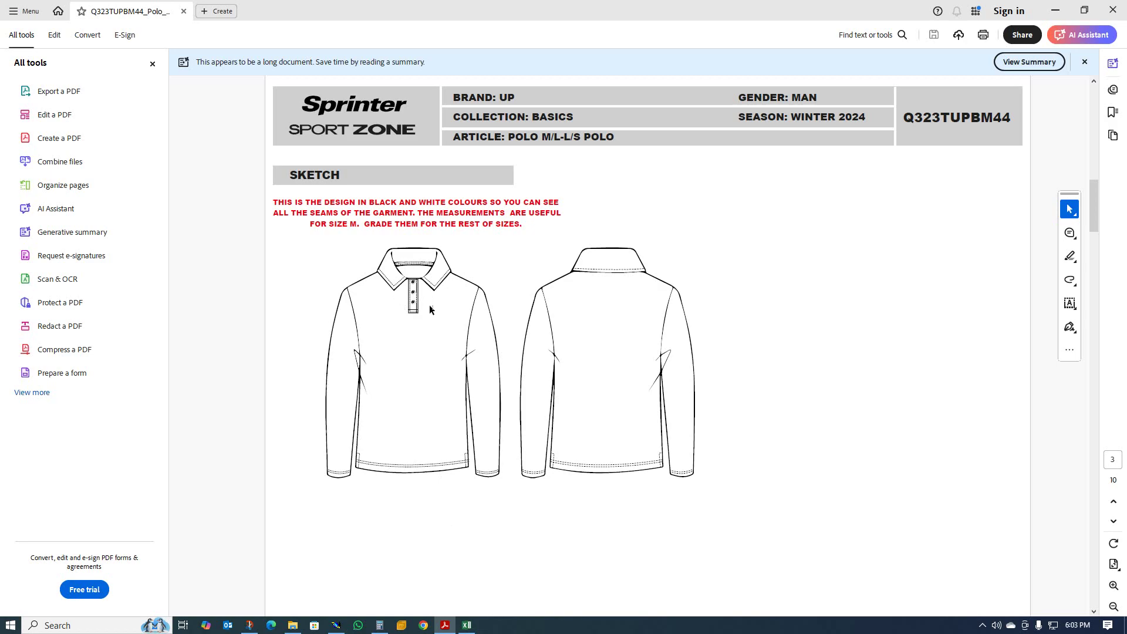
scroll(434, 308, "up", 2)
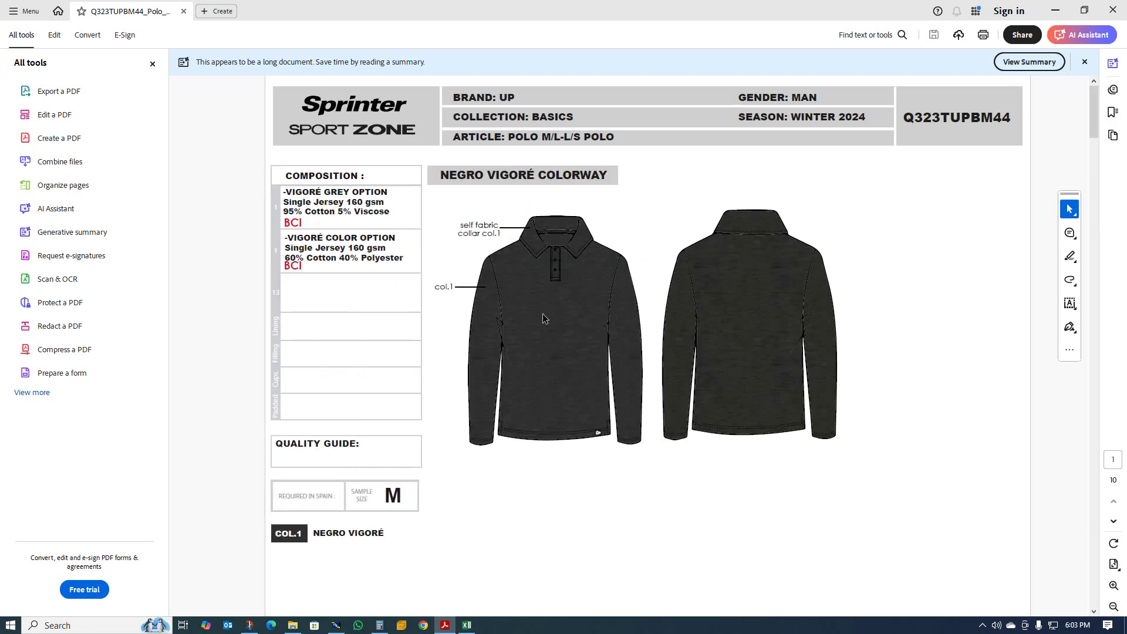
scroll(529, 311, "down", 1)
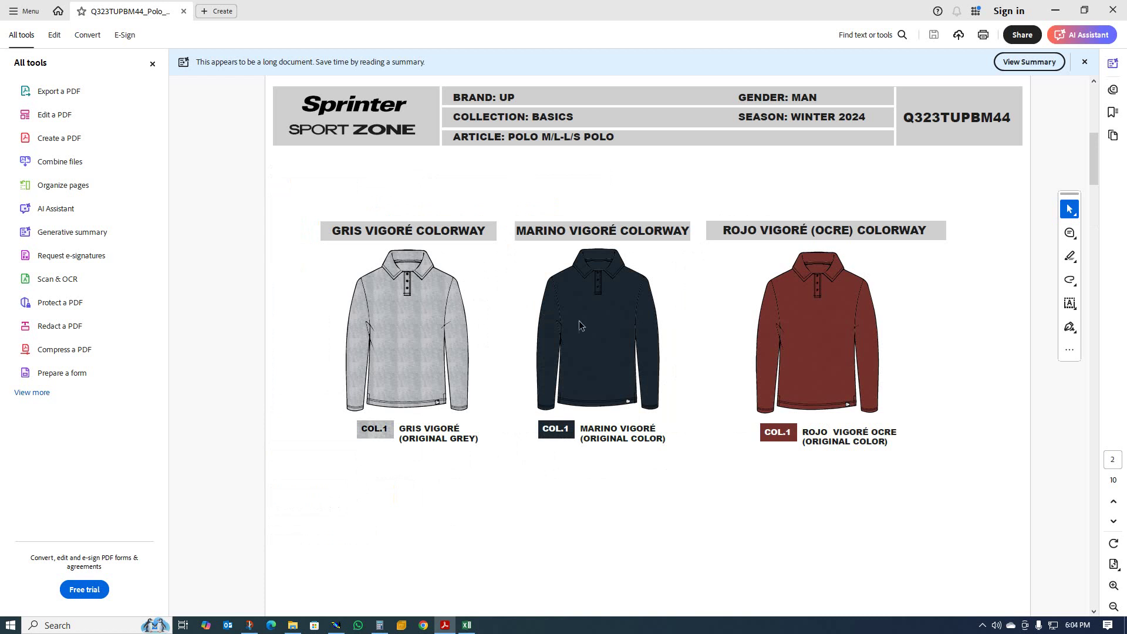
left_click(1060, 12)
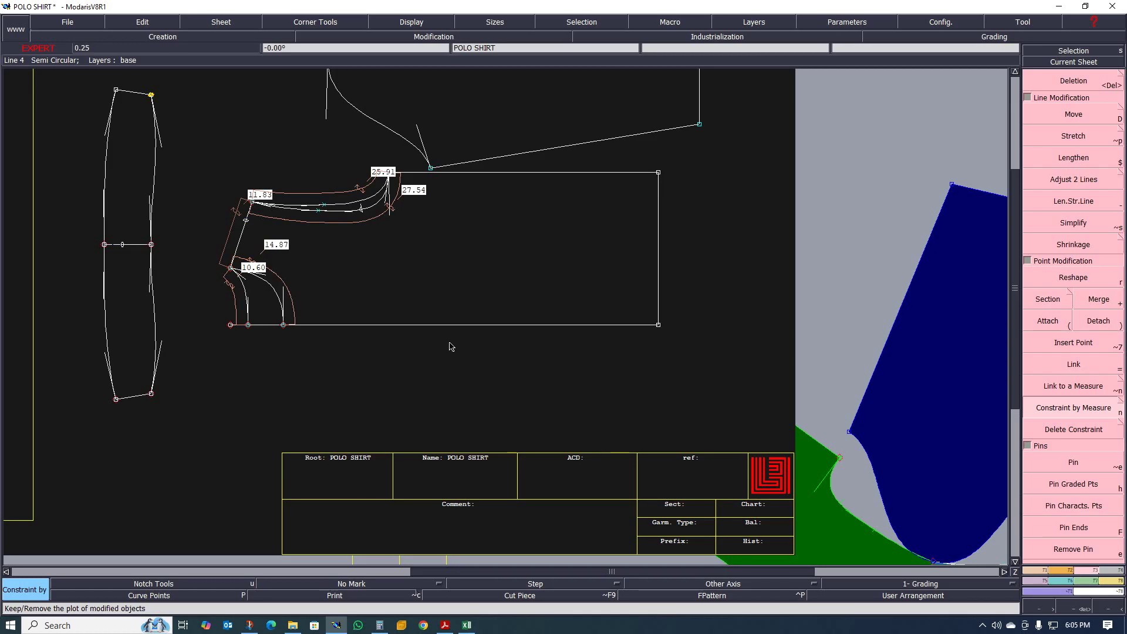
scroll(443, 302, "down", 5)
scroll(446, 310, "up", 2)
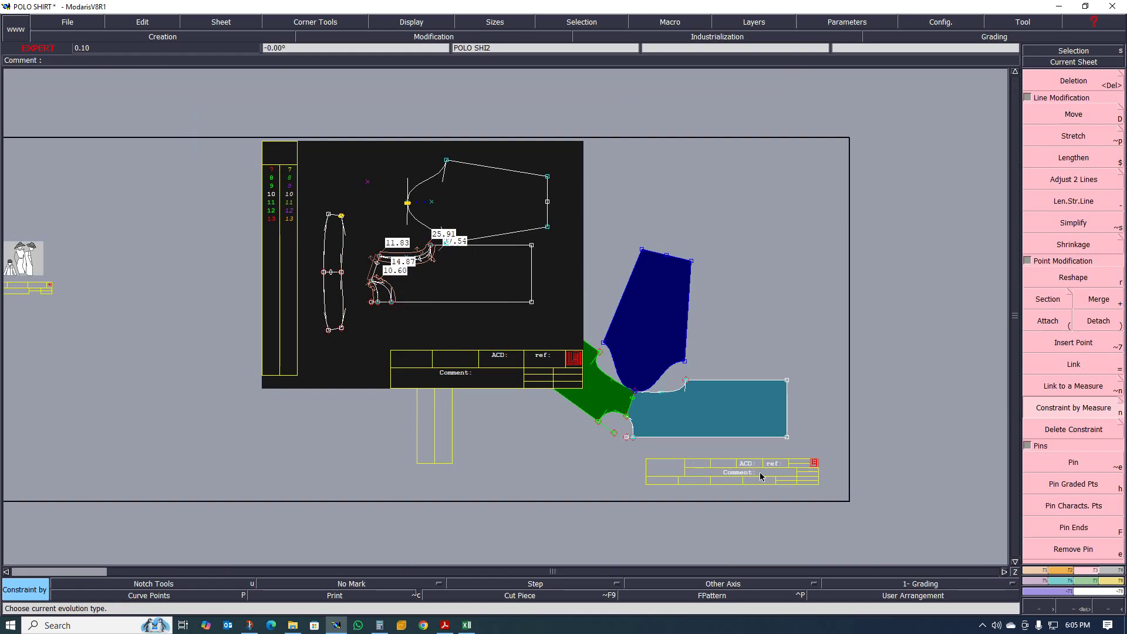
scroll(762, 476, "down", 2)
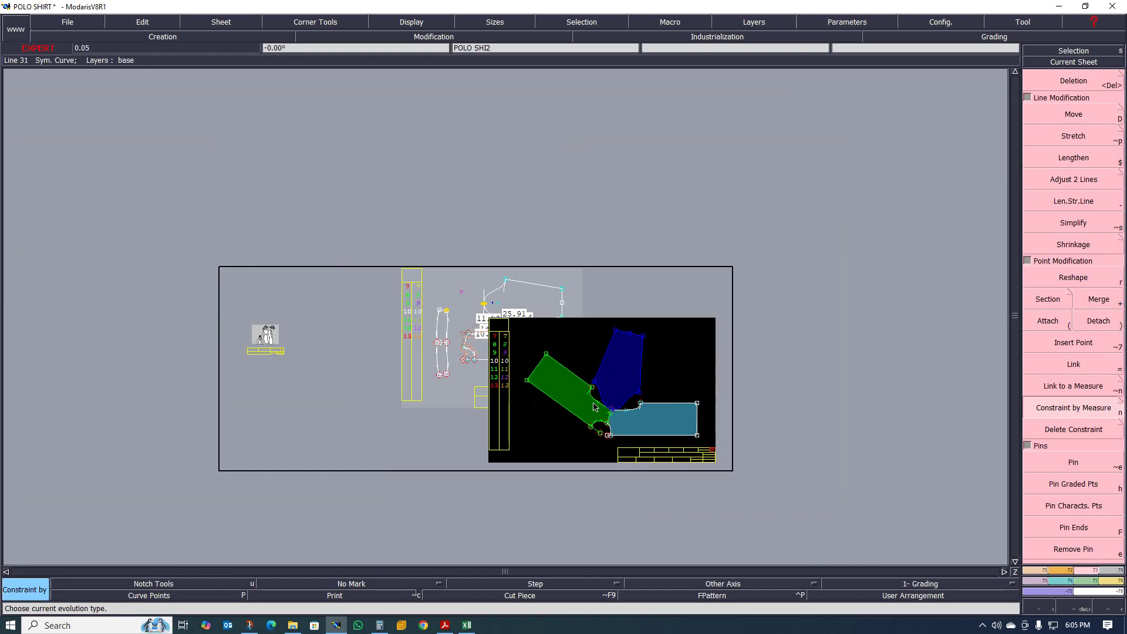
scroll(546, 352, "up", 3)
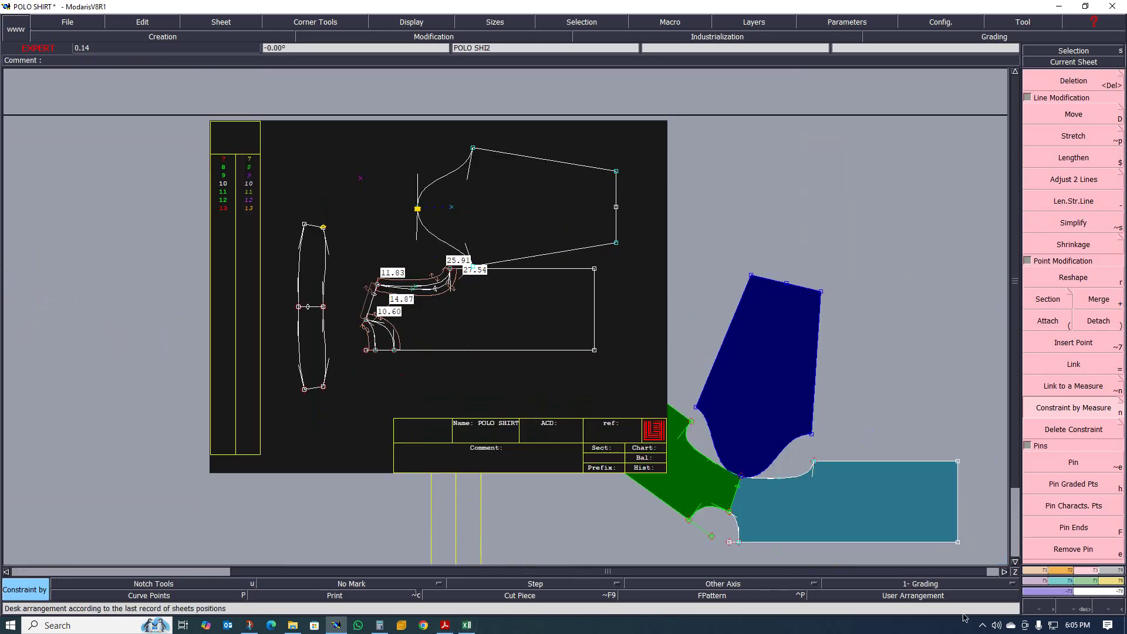
left_click(982, 625)
scroll(759, 467, "down", 2)
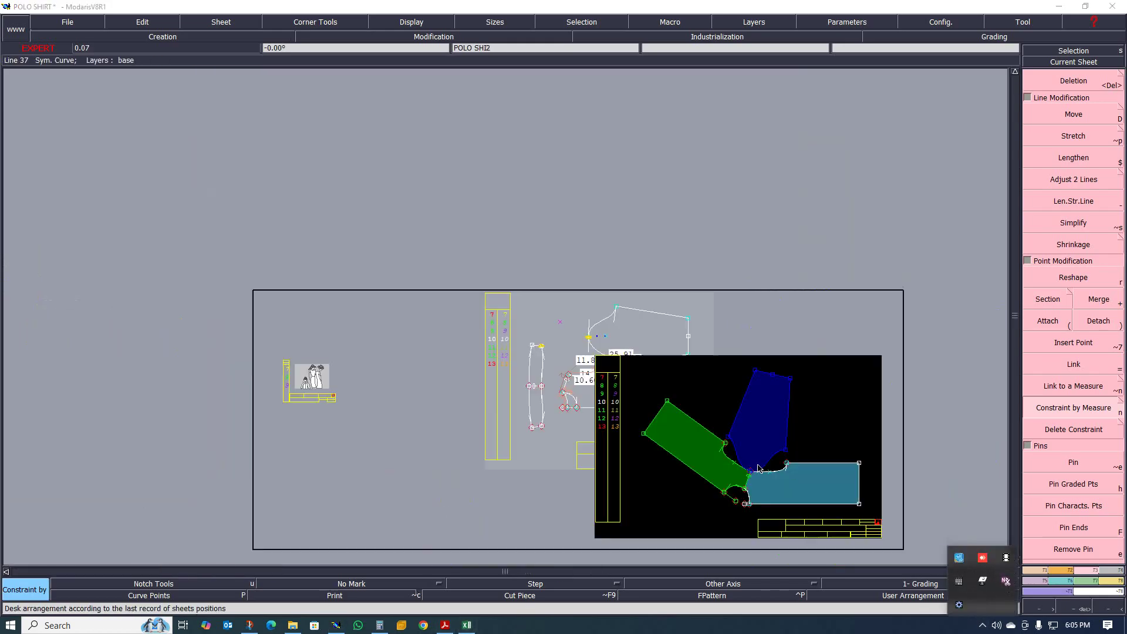
scroll(573, 410, "up", 4)
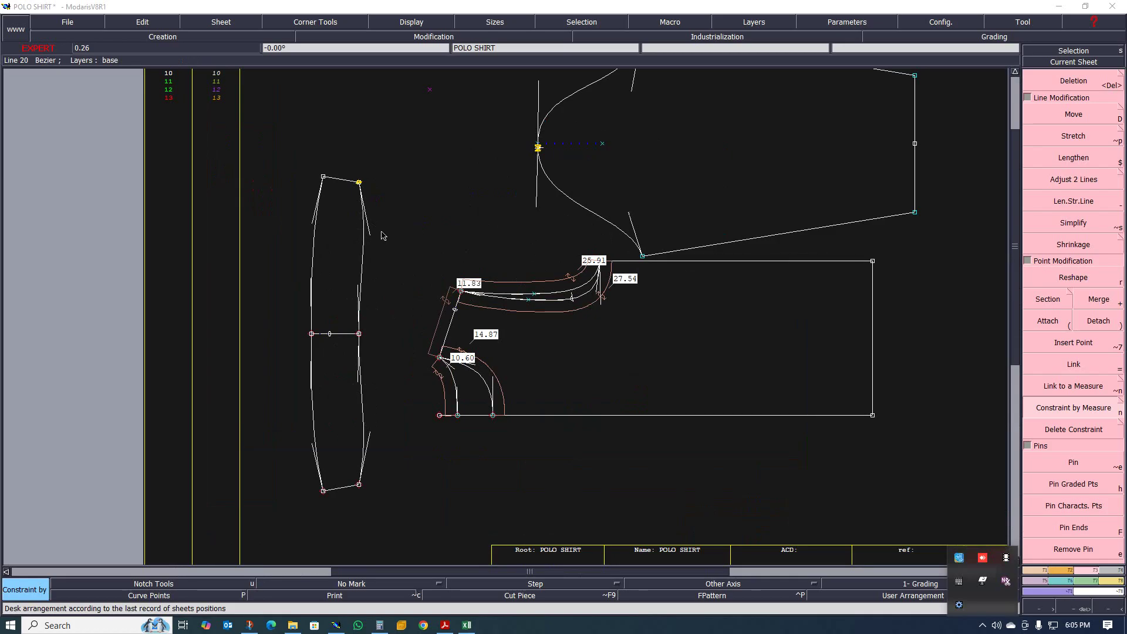
scroll(392, 274, "down", 3)
scroll(413, 285, "up", 2)
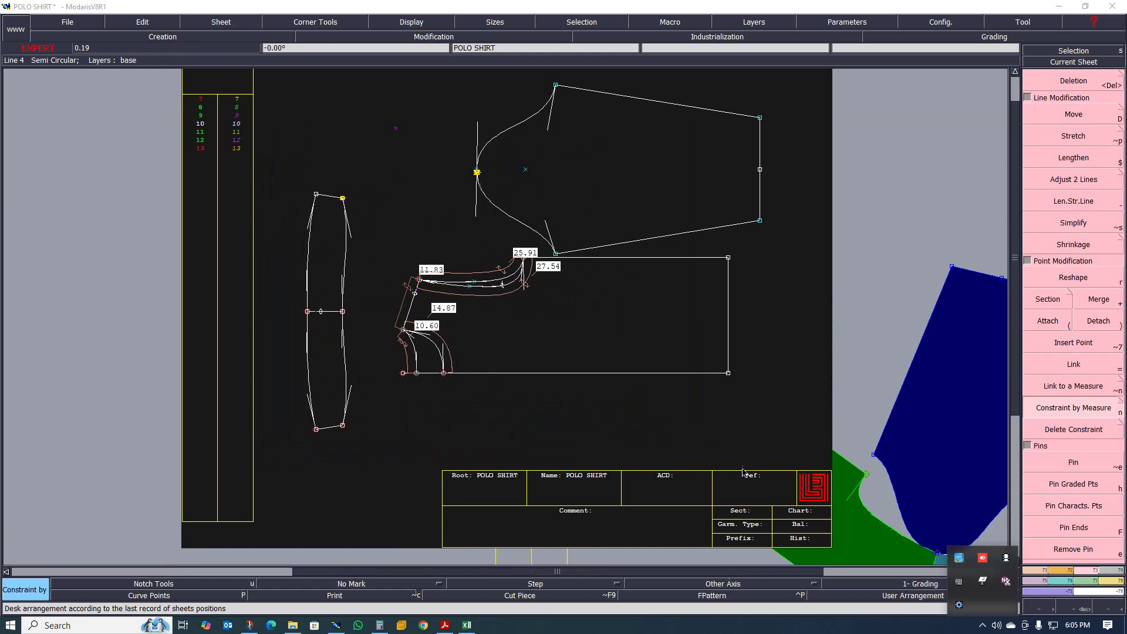